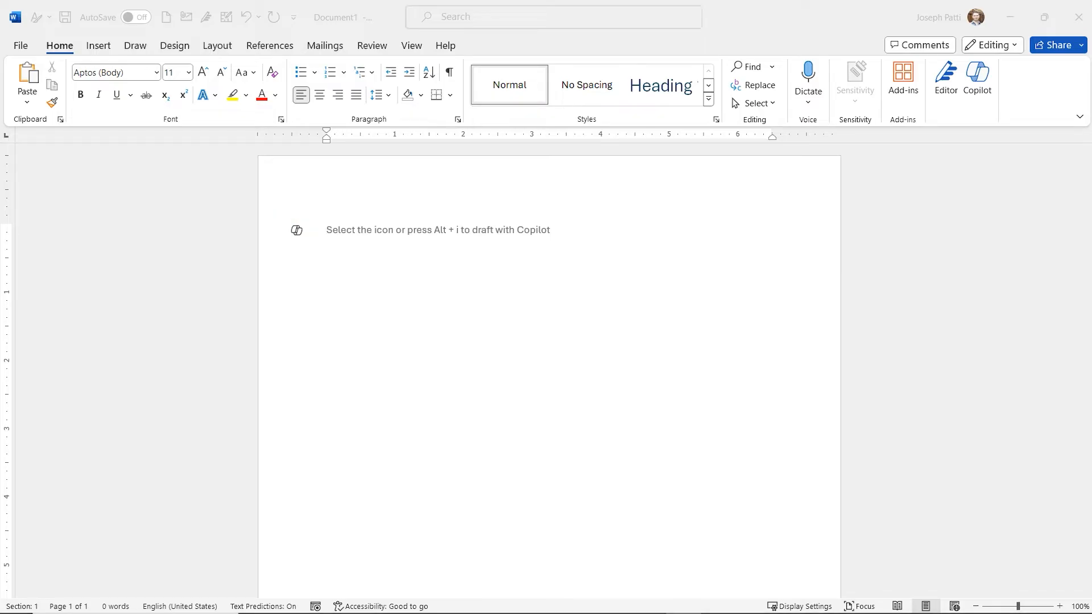
Generate a Copilot draft with the prompt "Please create a document that explains the benefits of Learning and Development in the Business World"
{"action": "left_click", "coordinate": [296, 230]}
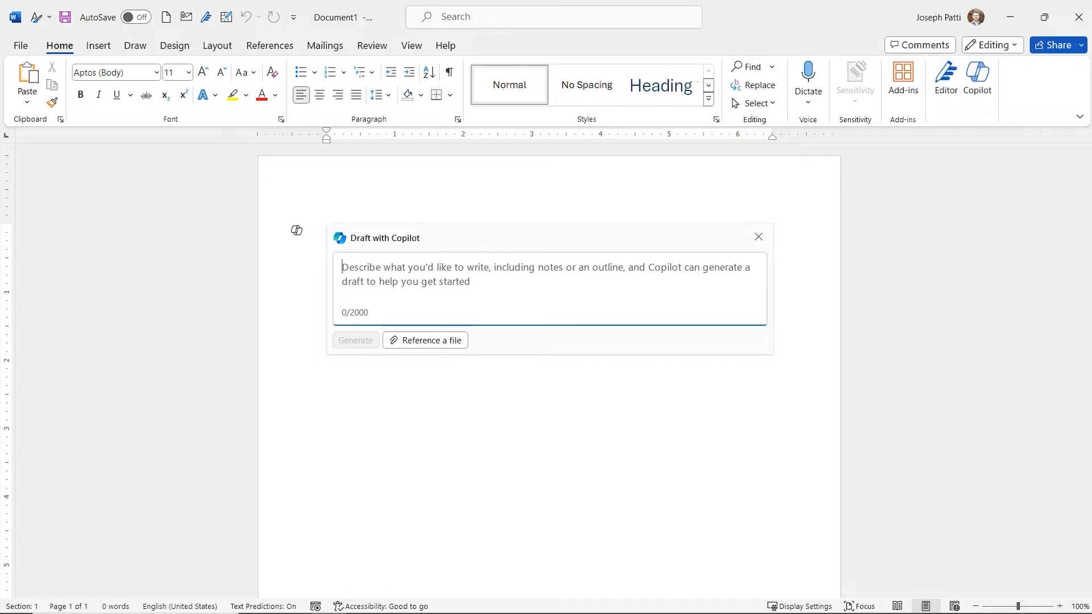
{"action": "type", "text": "Please"}
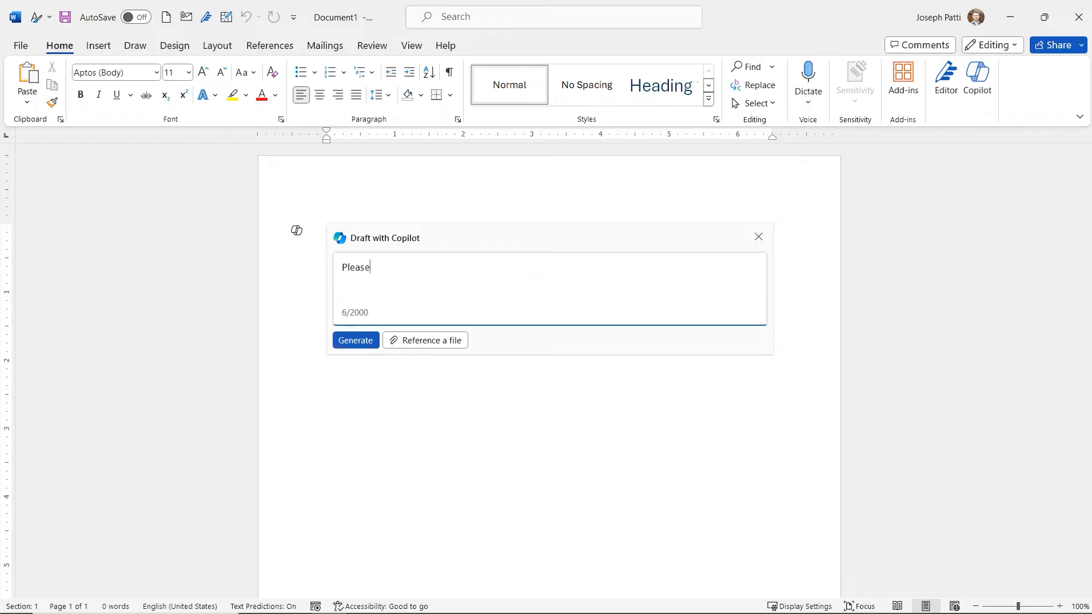
{"action": "type", "text": " create a document tha"}
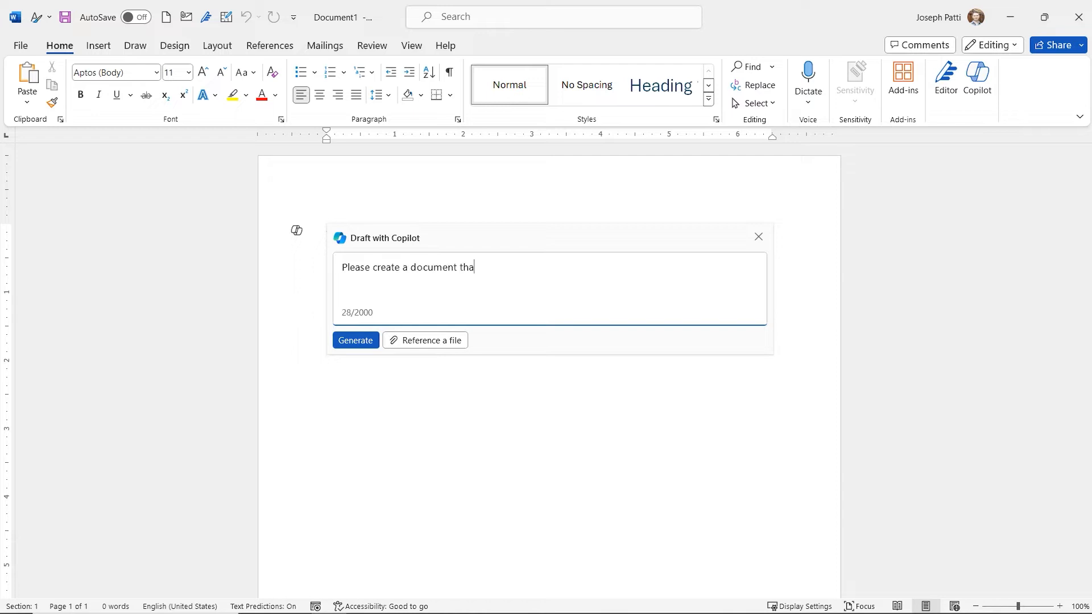
{"action": "type", "text": "t explains the benefits of"}
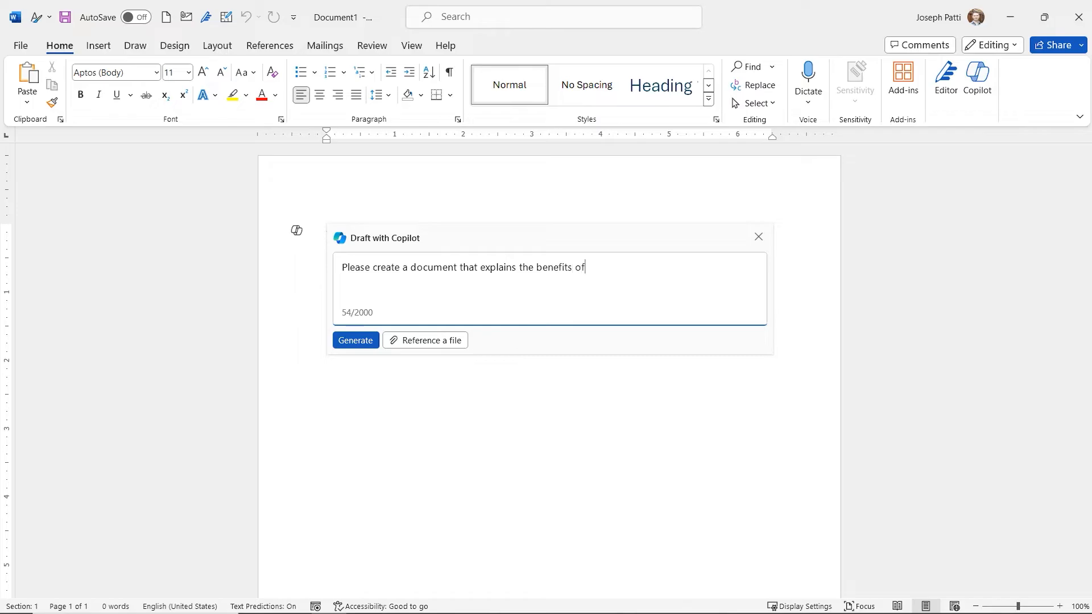
{"action": "type", "text": " Learning and Dev elopmen"}
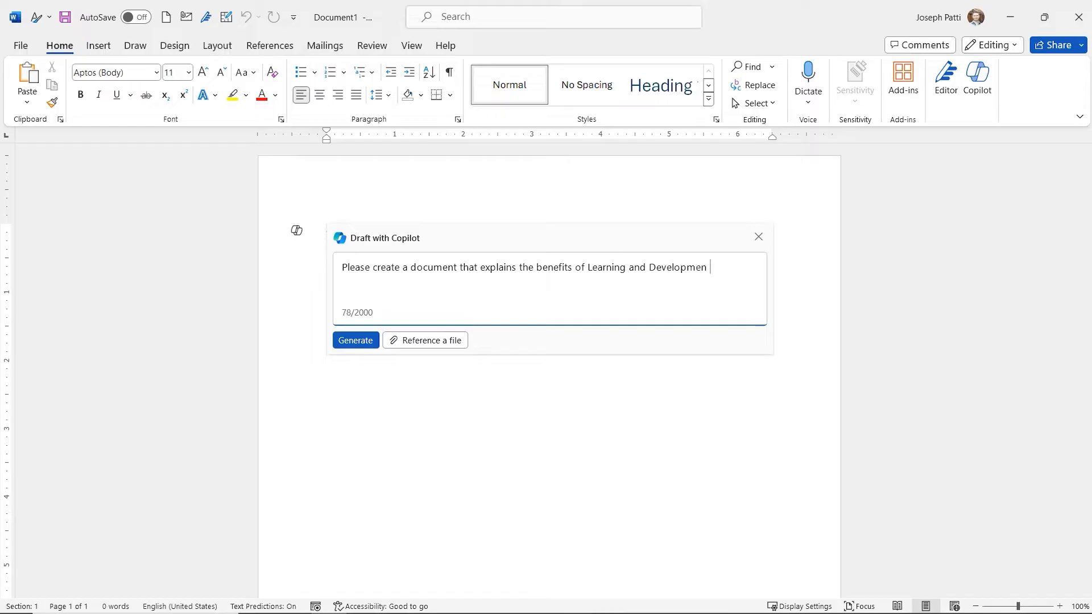
{"action": "type", "text": "t in the Busines "}
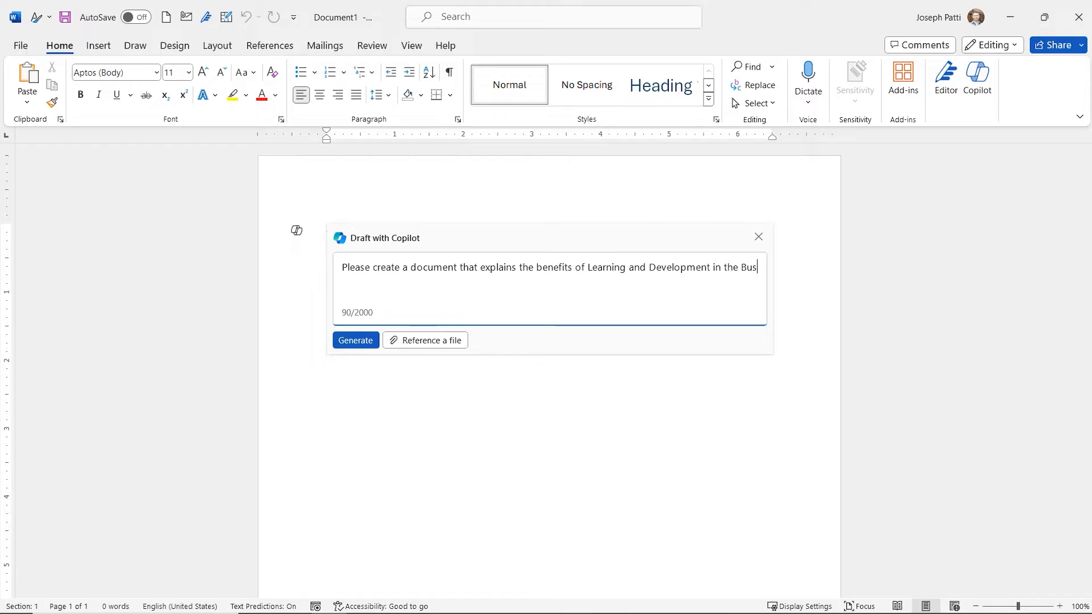
{"action": "type", "text": "s World"}
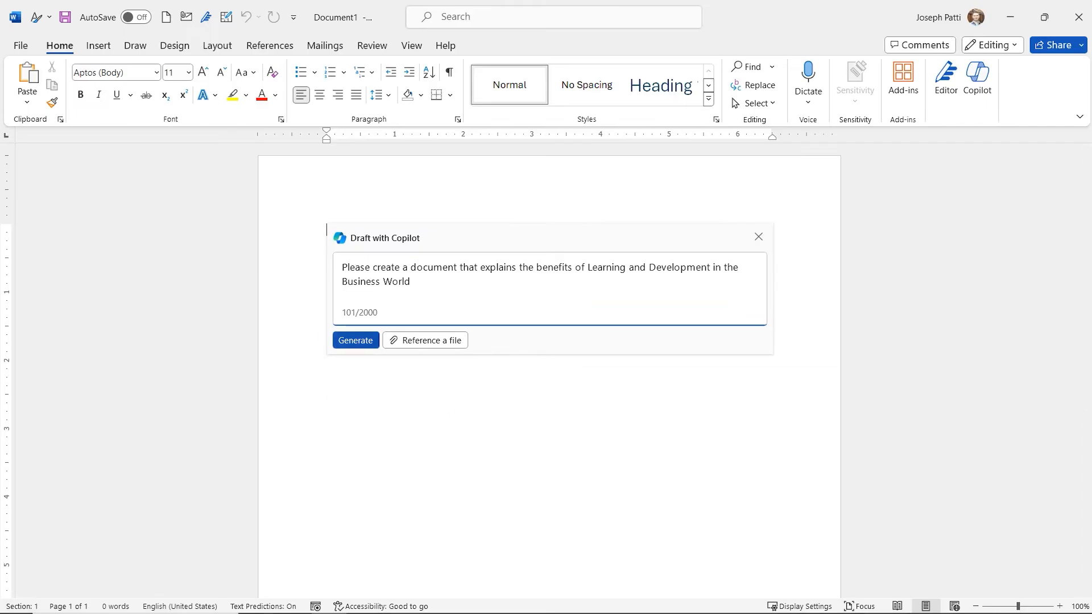
{"action": "key", "text": "Return"}
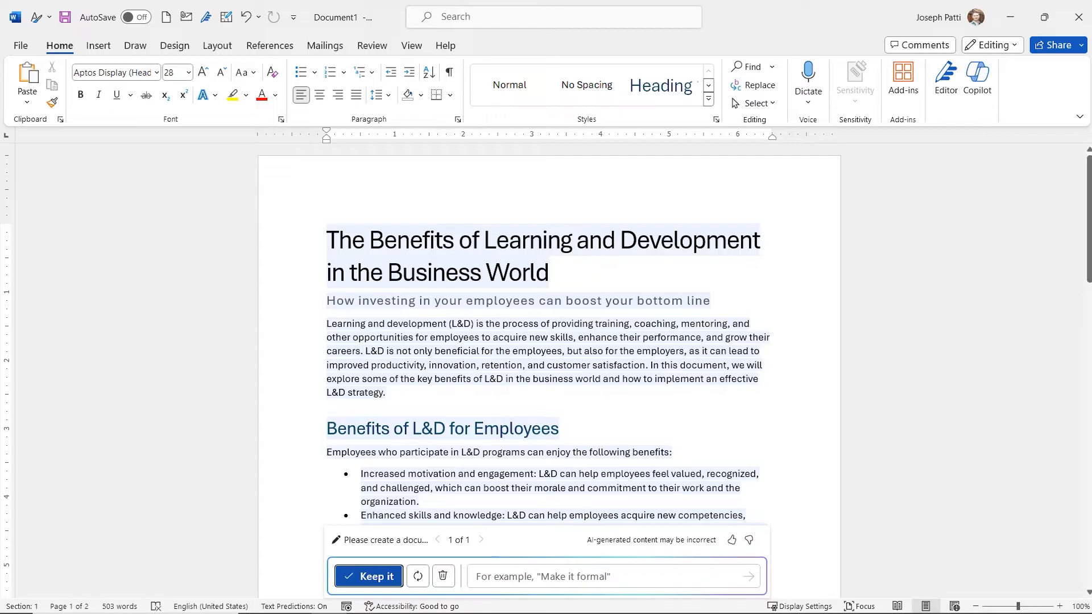
Review the Copilot draft about learning and development and keep it in the document
{"action": "scroll", "coordinate": [546, 341], "scroll_direction": "down", "scroll_amount": 2}
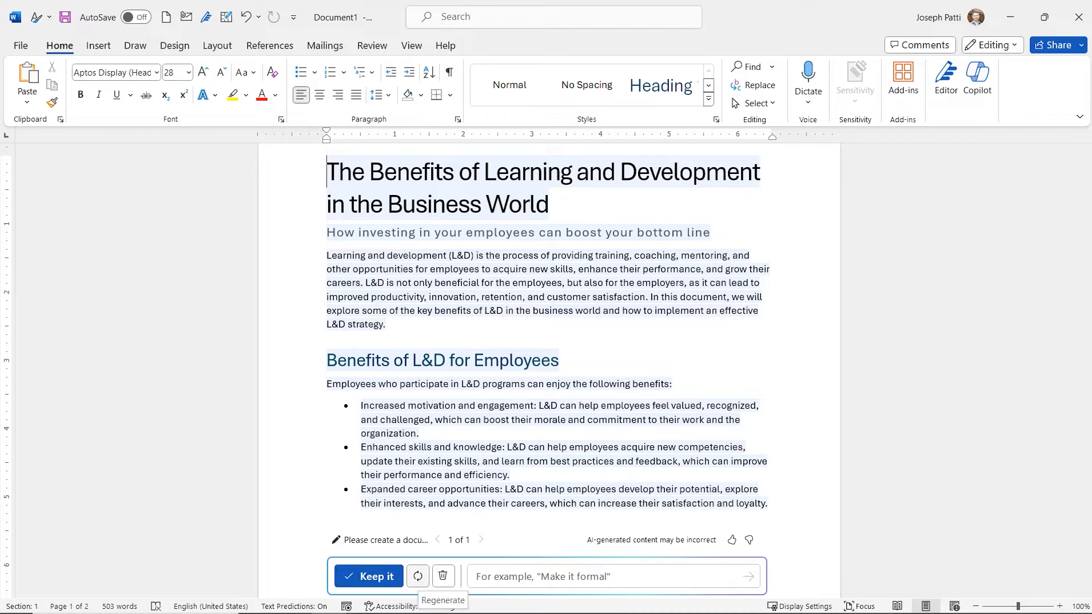
{"action": "scroll", "coordinate": [546, 330], "scroll_direction": "down", "scroll_amount": 3}
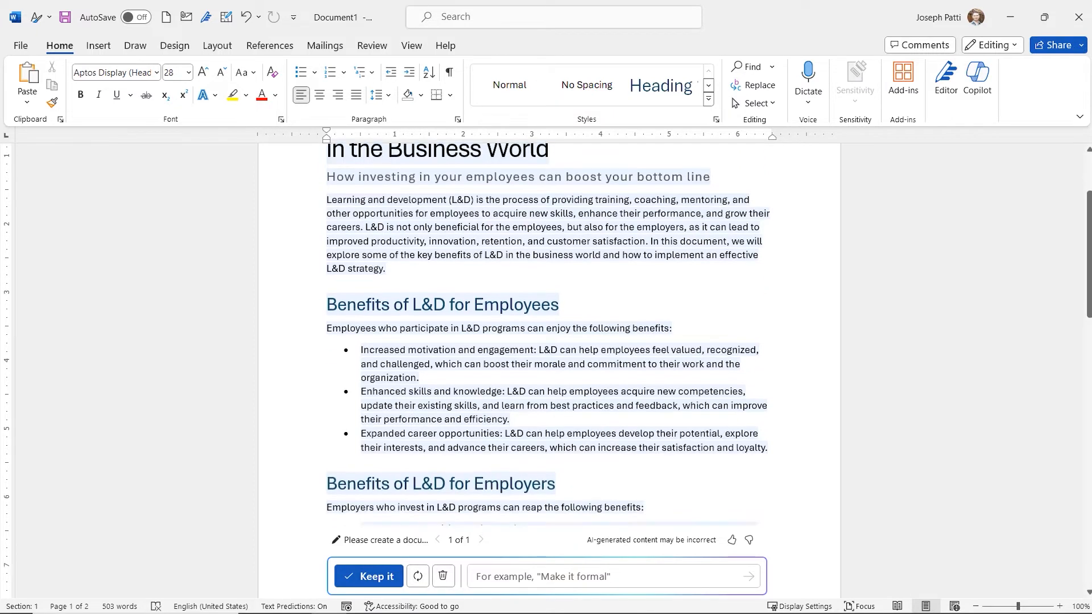
{"action": "scroll", "coordinate": [546, 330], "scroll_direction": "down", "scroll_amount": 6}
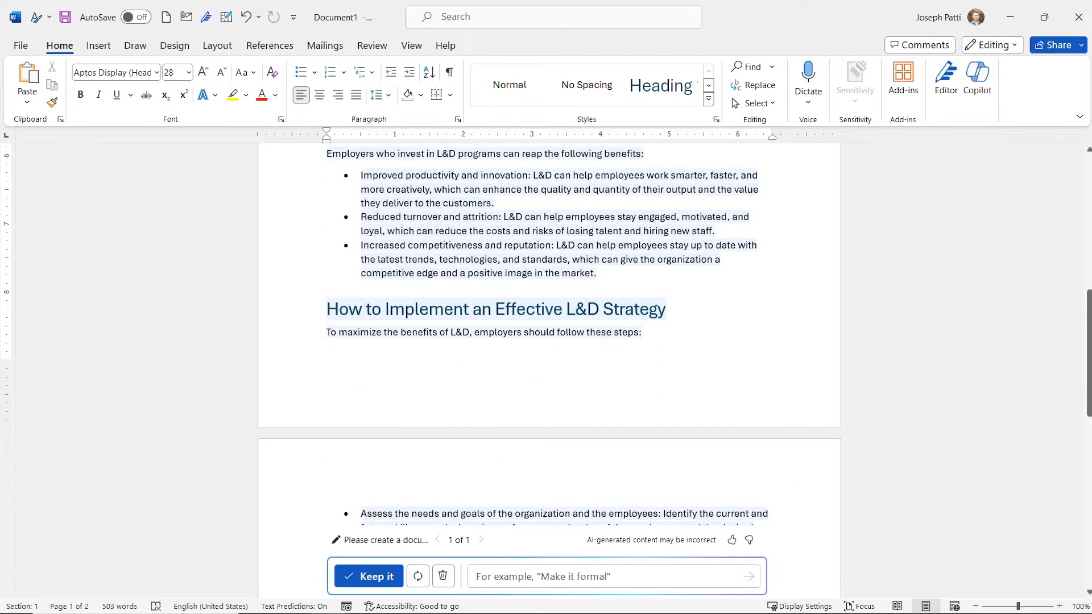
{"action": "left_click", "coordinate": [489, 332]}
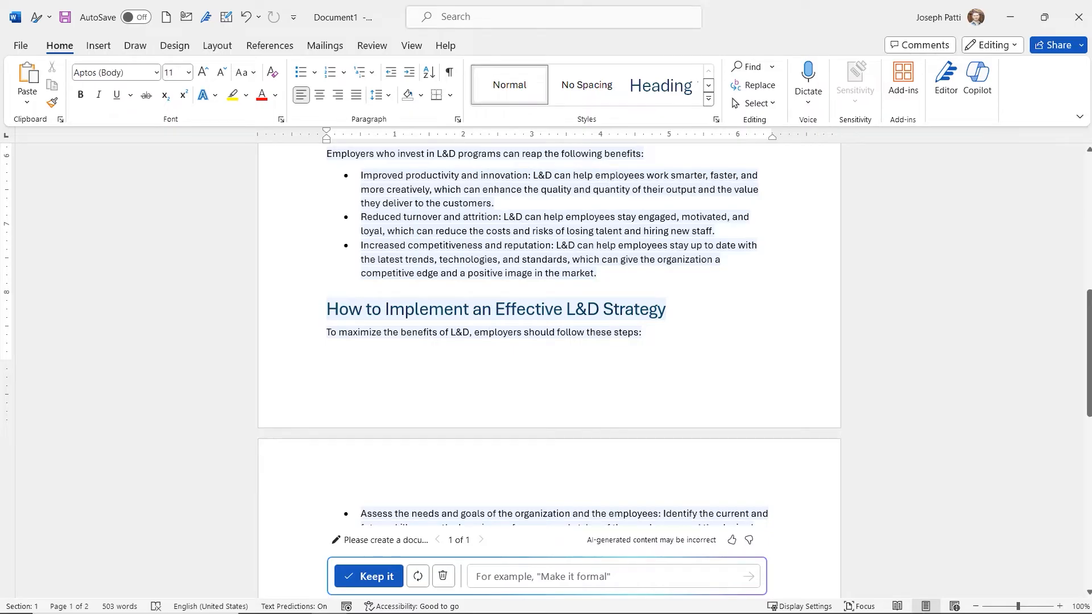
{"action": "left_click", "coordinate": [418, 576]}
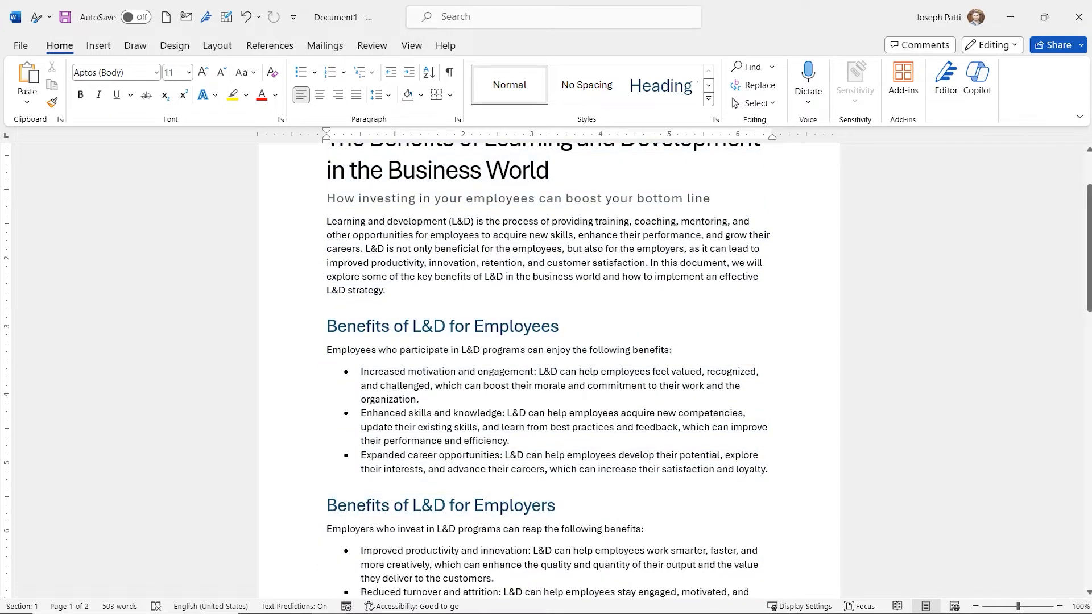
Insert a page break before the heading "How to Implement an Effective L&D Strategy"
{"action": "scroll", "coordinate": [549, 368], "scroll_direction": "up", "scroll_amount": 3}
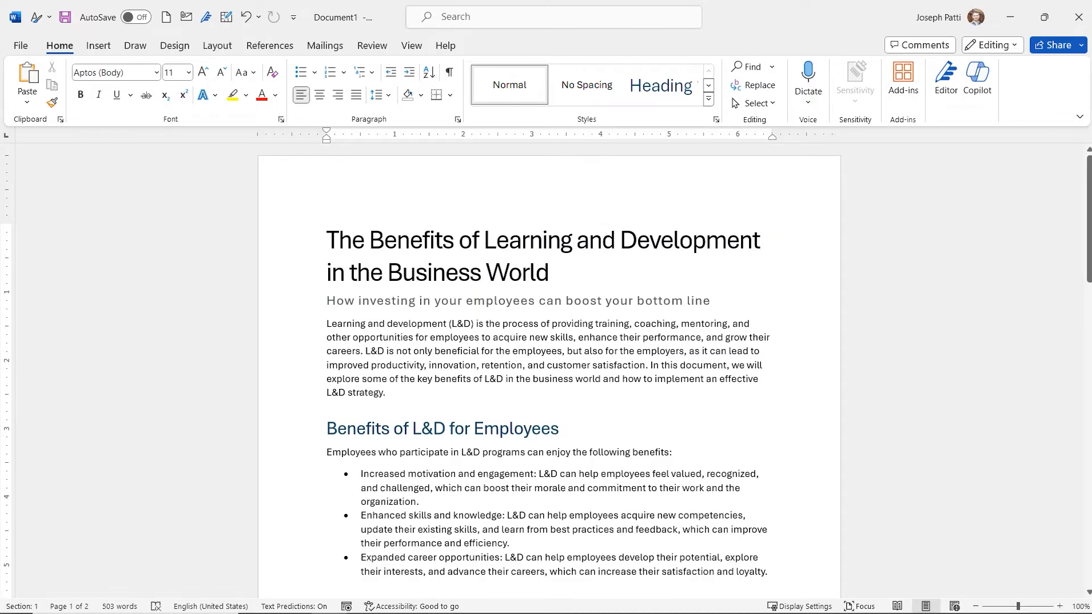
{"action": "scroll", "coordinate": [549, 370], "scroll_direction": "down", "scroll_amount": 15}
{"action": "scroll", "coordinate": [549, 367], "scroll_direction": "up", "scroll_amount": 7}
{"action": "scroll", "coordinate": [455, 332], "scroll_direction": "up", "scroll_amount": 7}
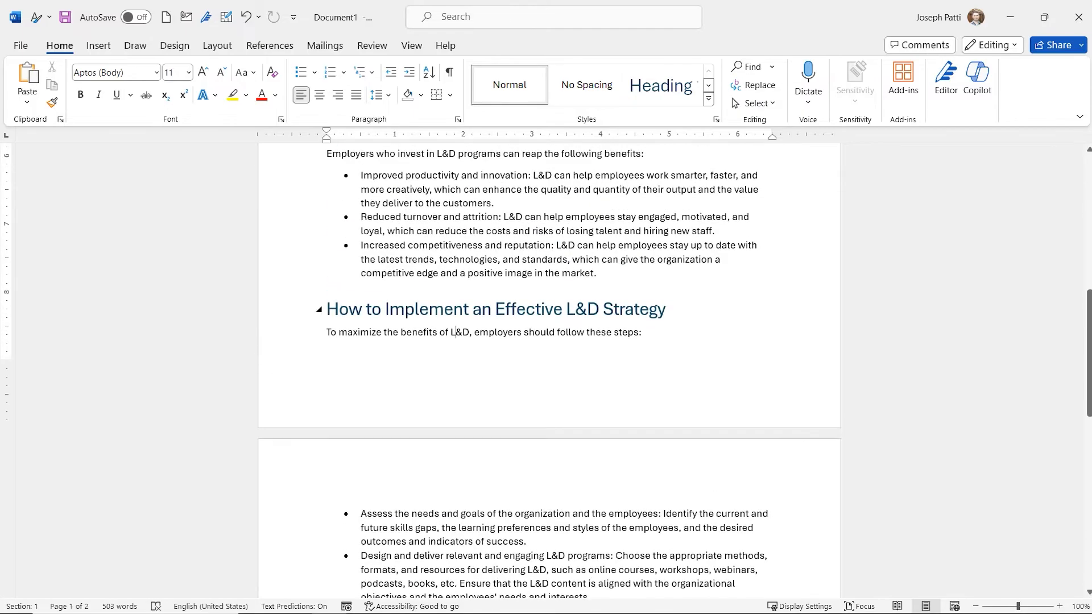
{"action": "left_click", "coordinate": [349, 309]}
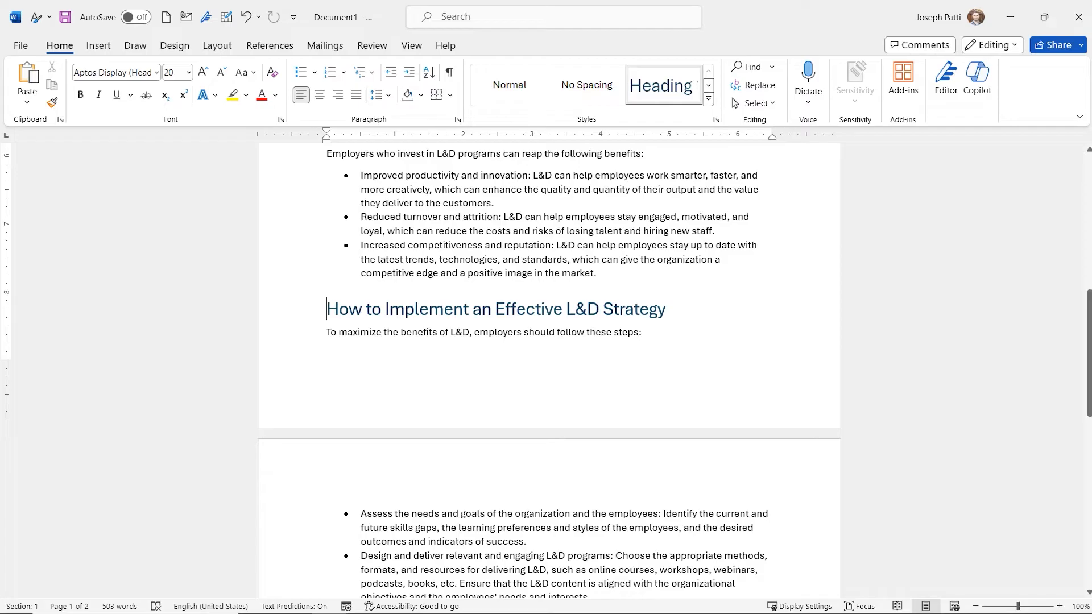
{"action": "key", "text": "ctrl+Return"}
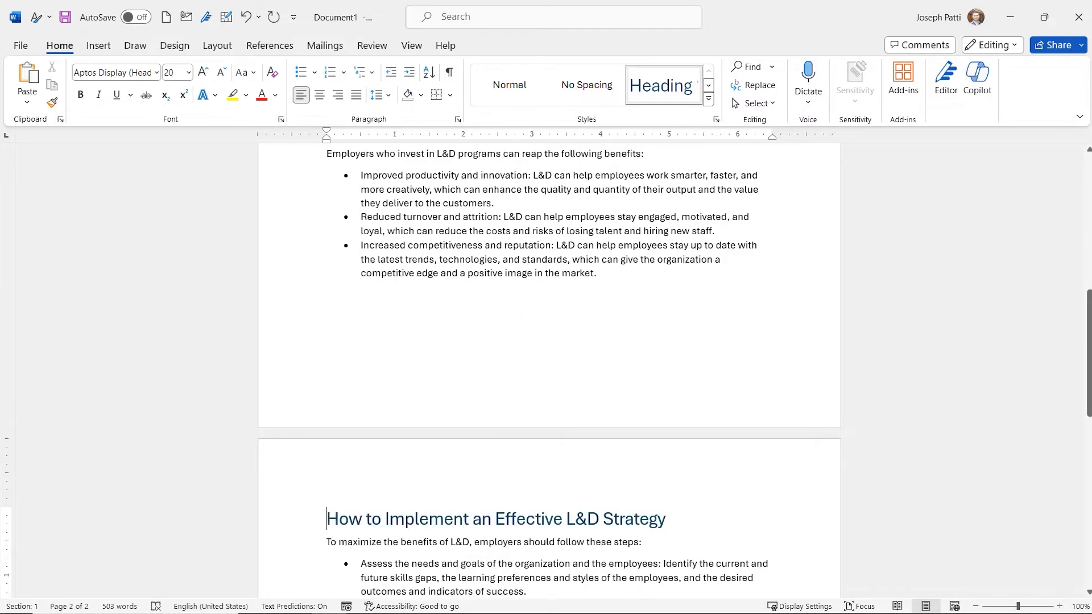
Apply the conciseness suggestion "adjust" to the phrase "make adjustments" in the last bullet of the strategy section
{"action": "scroll", "coordinate": [549, 370], "scroll_direction": "down", "scroll_amount": 6}
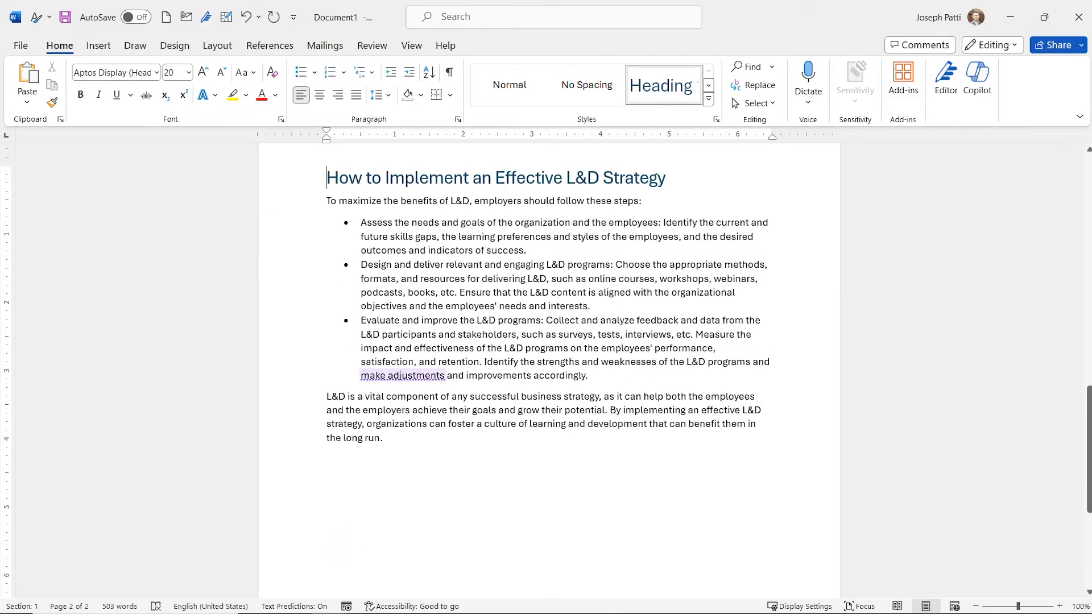
{"action": "left_click", "coordinate": [393, 375]}
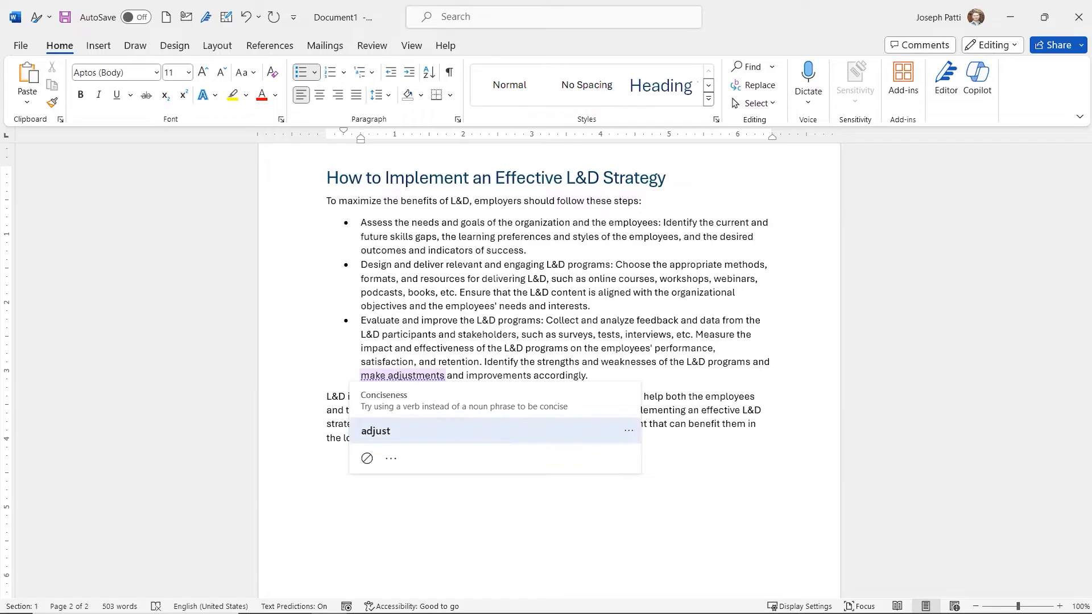
{"action": "left_click", "coordinate": [376, 431]}
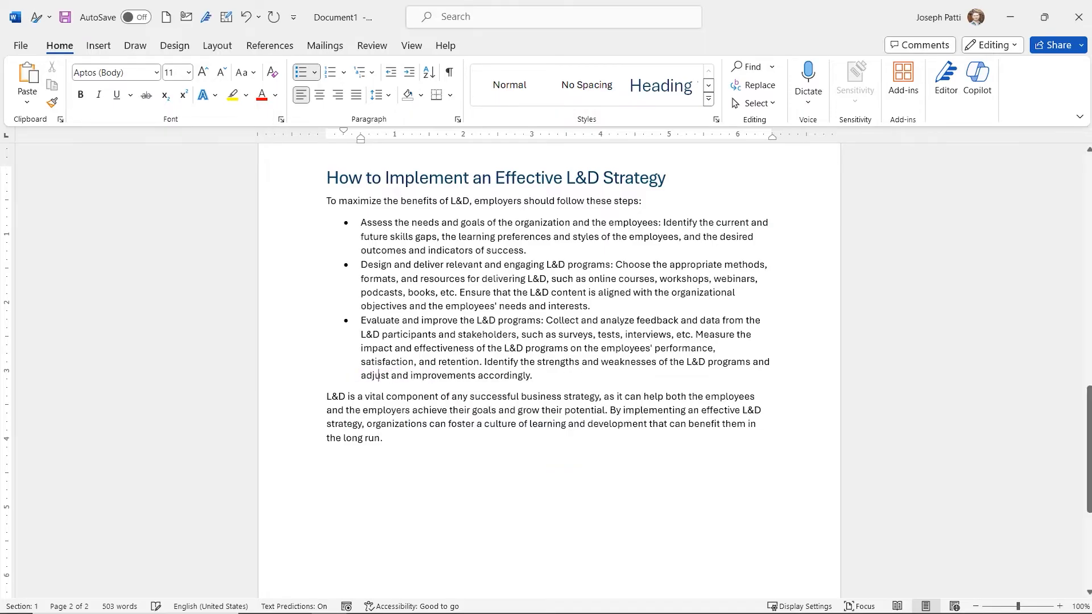
{"action": "scroll", "coordinate": [549, 370], "scroll_direction": "up", "scroll_amount": 3}
{"action": "scroll", "coordinate": [549, 370], "scroll_direction": "up", "scroll_amount": 10}
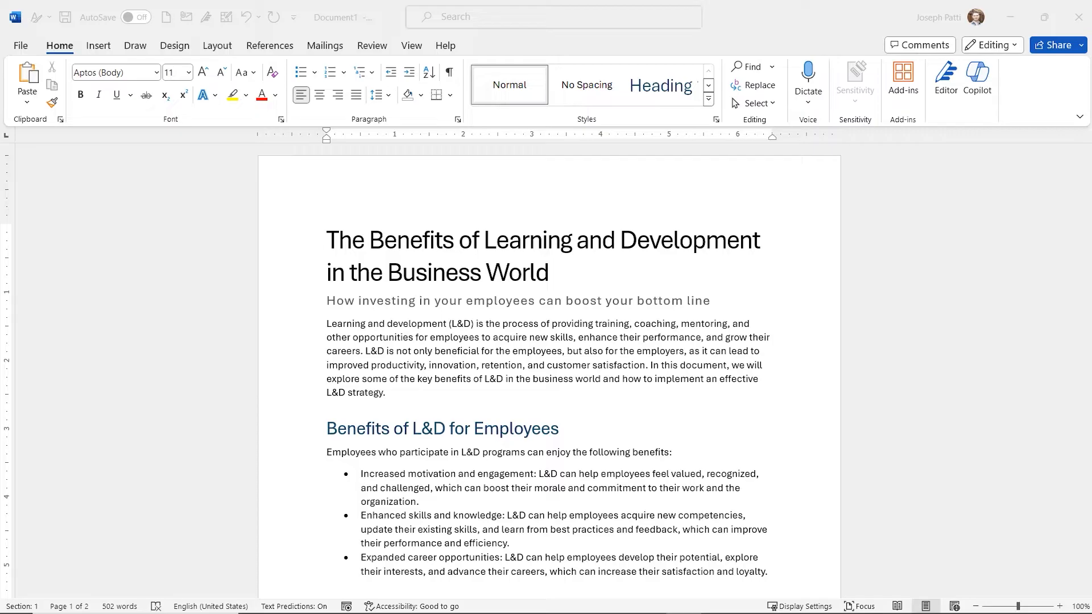
{"action": "left_click", "coordinate": [386, 393]}
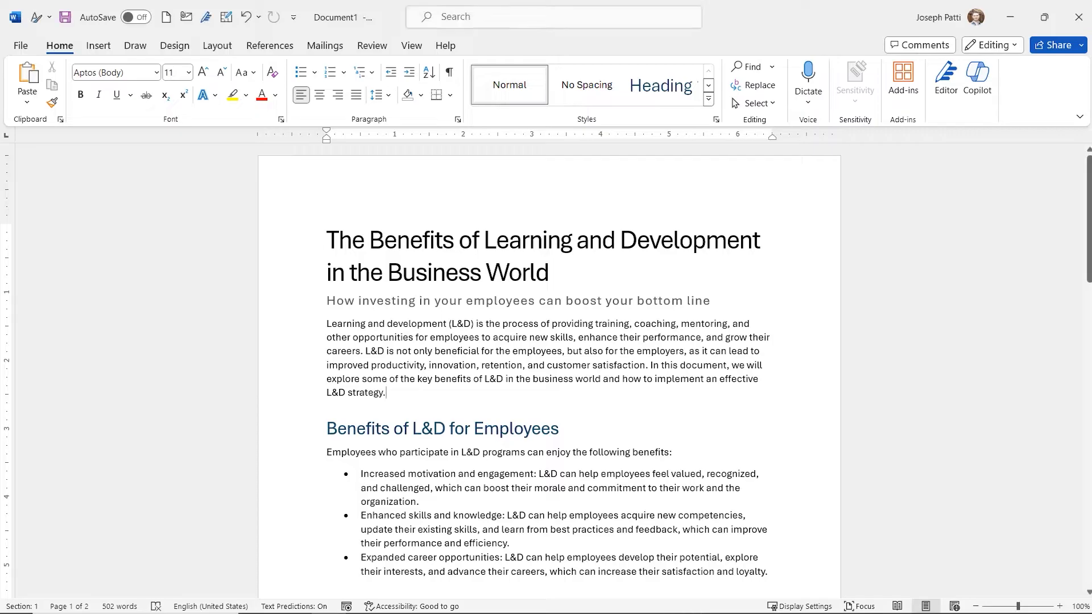
{"action": "double_click", "coordinate": [367, 393]}
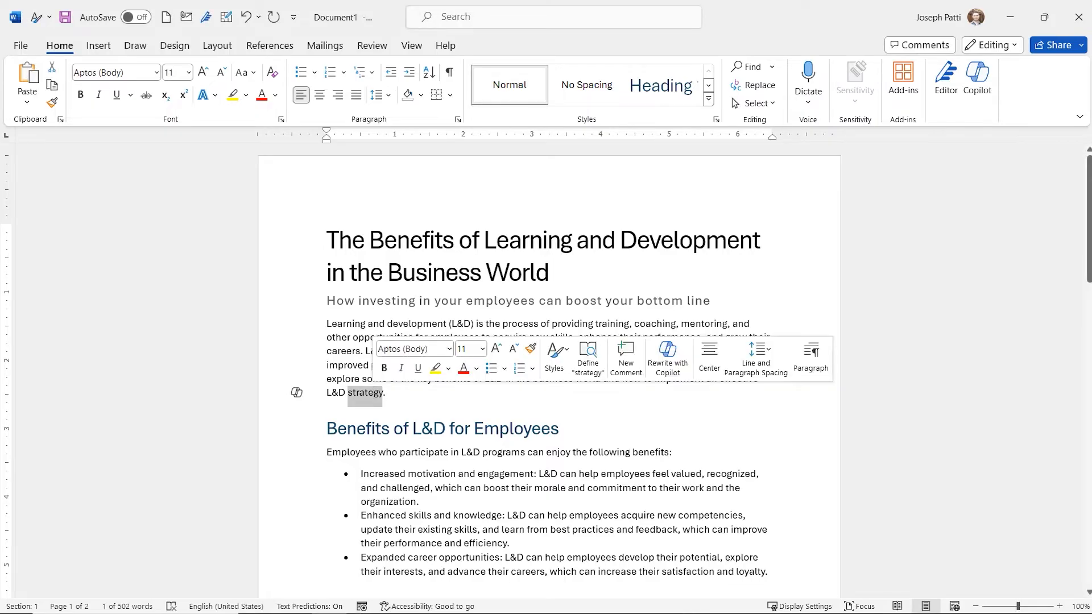
{"action": "left_click", "coordinate": [386, 393]}
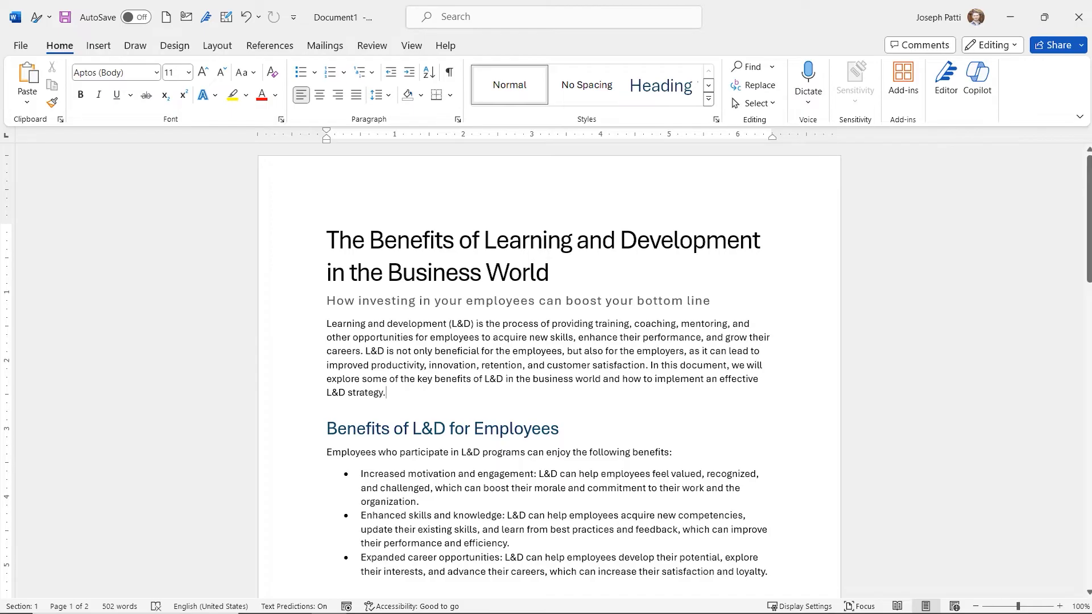
{"action": "triple_click", "coordinate": [374, 393]}
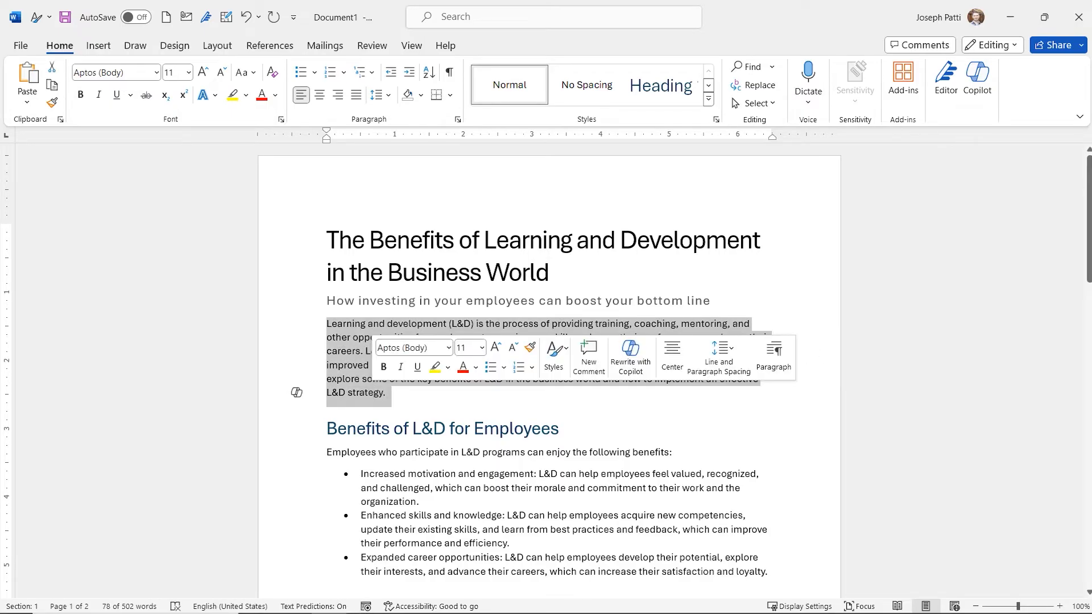
{"action": "left_click", "coordinate": [386, 393]}
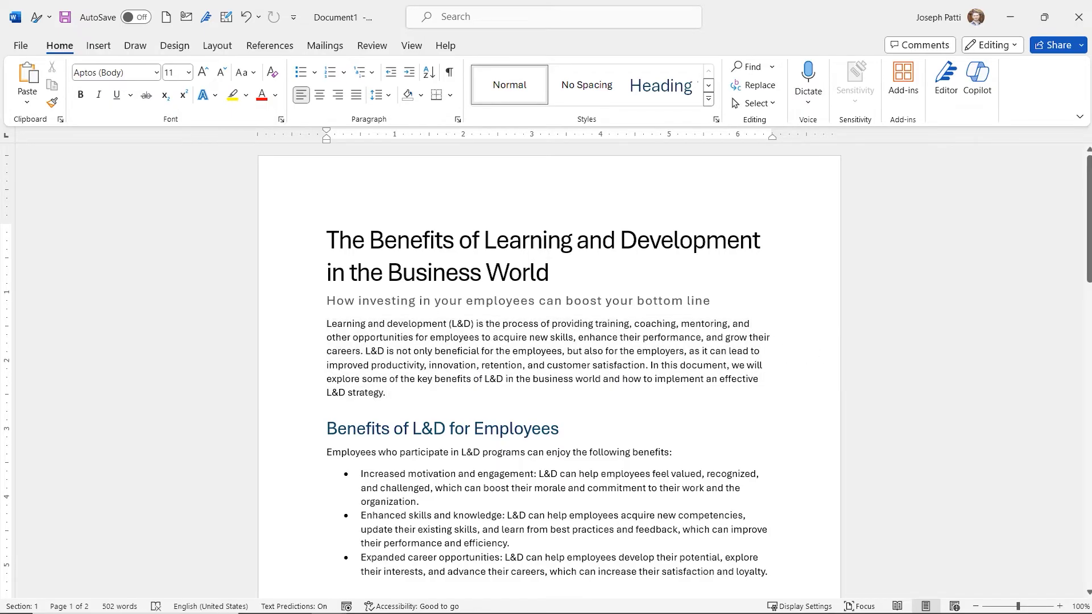
{"action": "left_click", "coordinate": [387, 392], "text": "ctrl"}
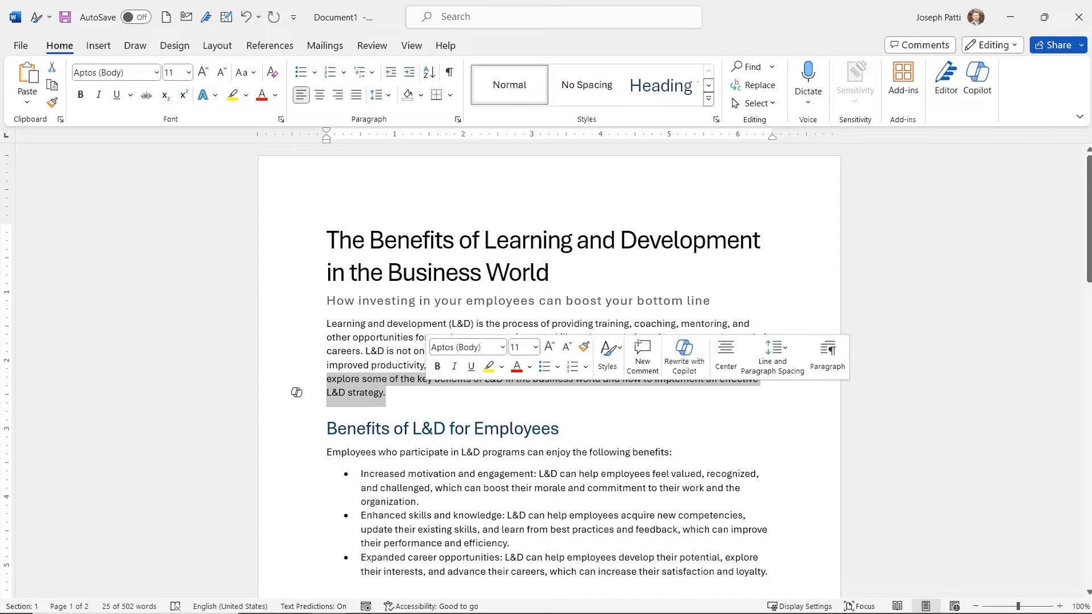
{"action": "left_click", "coordinate": [374, 392]}
Generate Copilot rewrites of the whole introductory paragraph below the subtitle
{"action": "triple_click", "coordinate": [374, 393]}
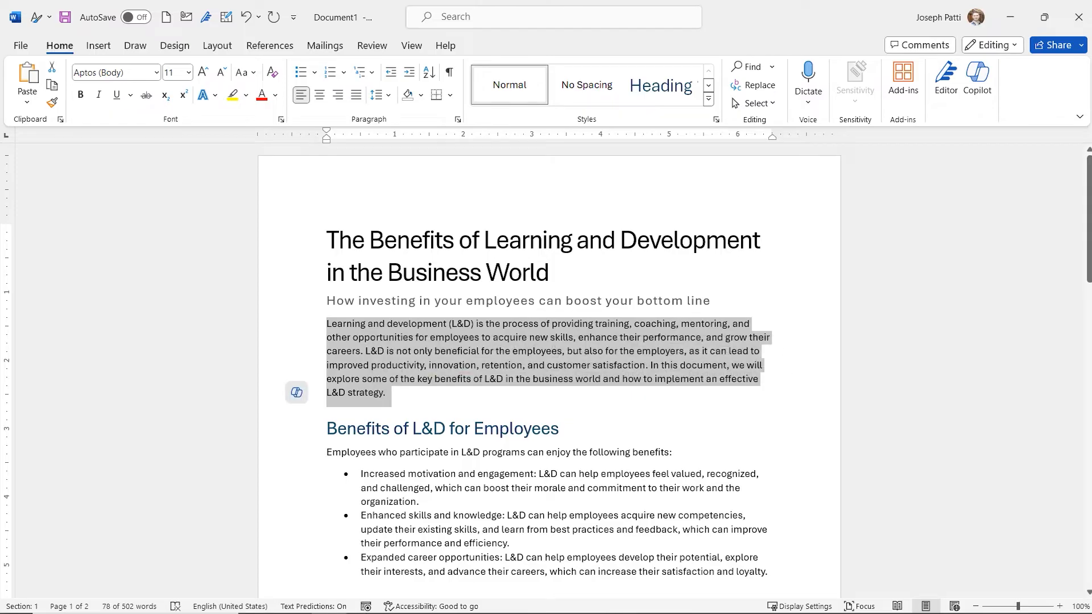
{"action": "left_click", "coordinate": [297, 392]}
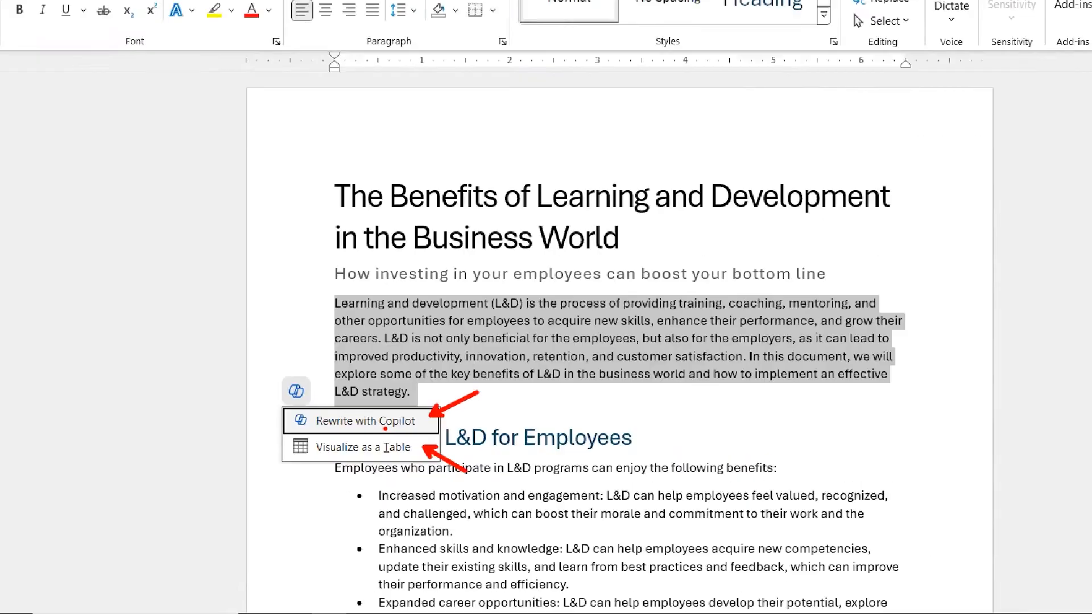
{"action": "key", "text": "Escape"}
{"action": "left_click", "coordinate": [296, 392]}
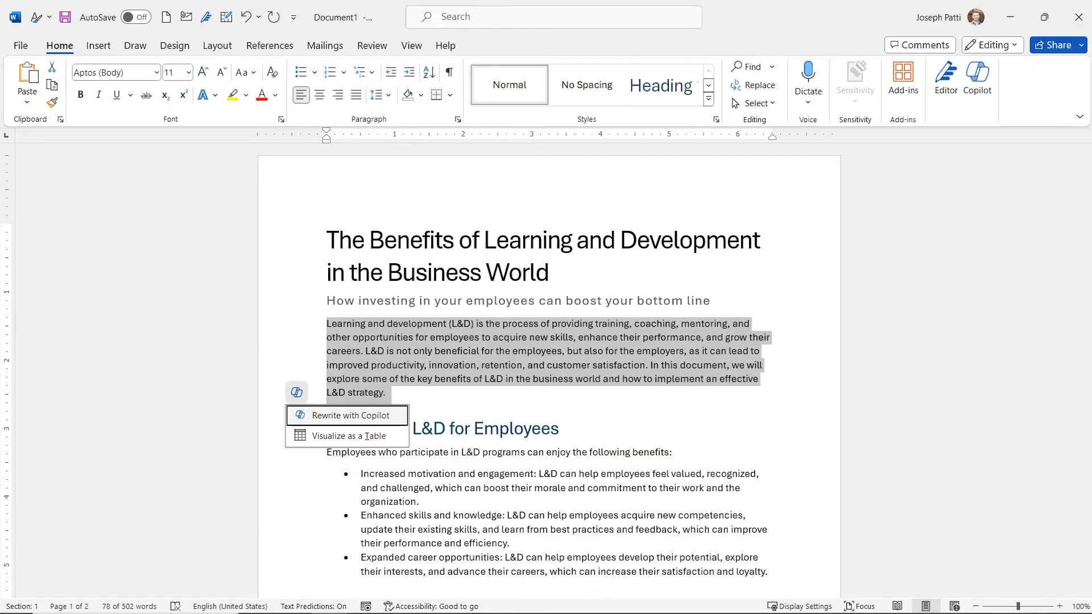
{"action": "key", "text": "Return"}
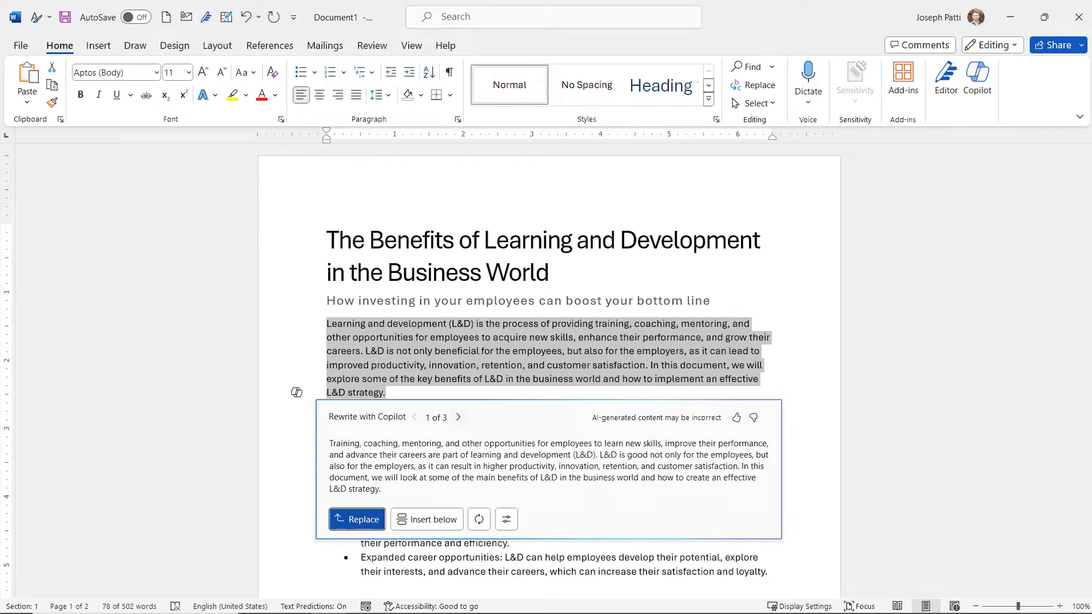
Browse all the Copilot rewrite suggestions for the introductory paragraph and return to the first one
{"action": "left_click", "coordinate": [458, 418]}
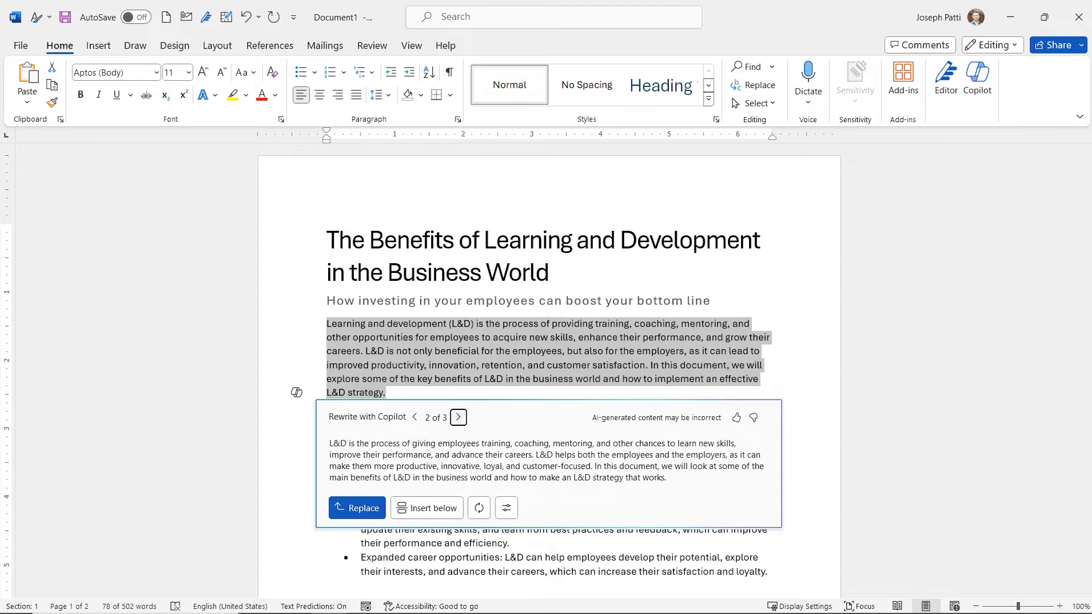
{"action": "key", "text": "Return"}
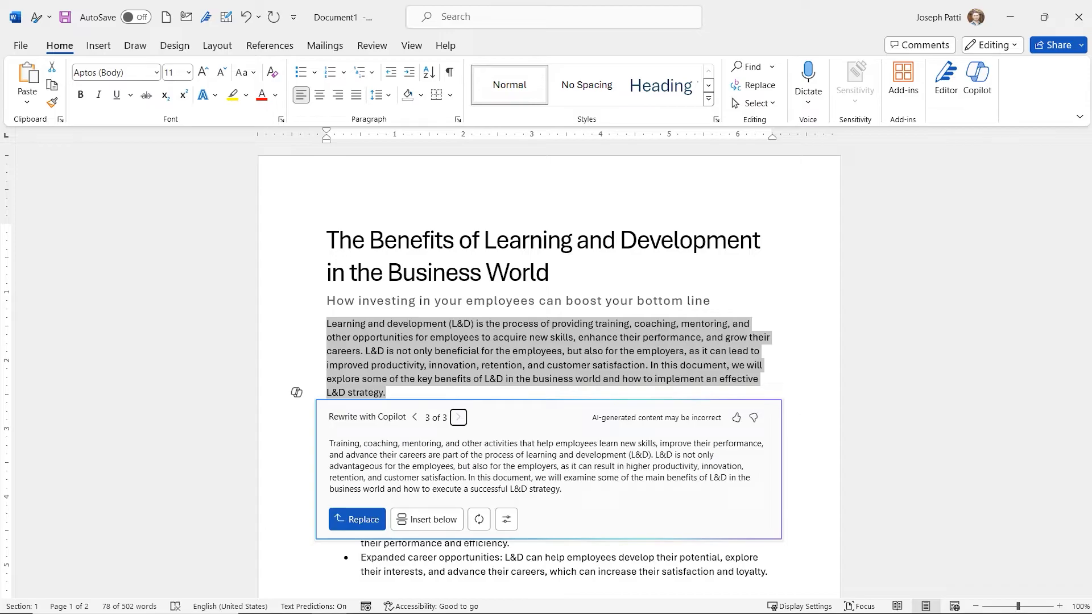
{"action": "key", "text": "shift+Tab"}
{"action": "key", "text": "Return"}
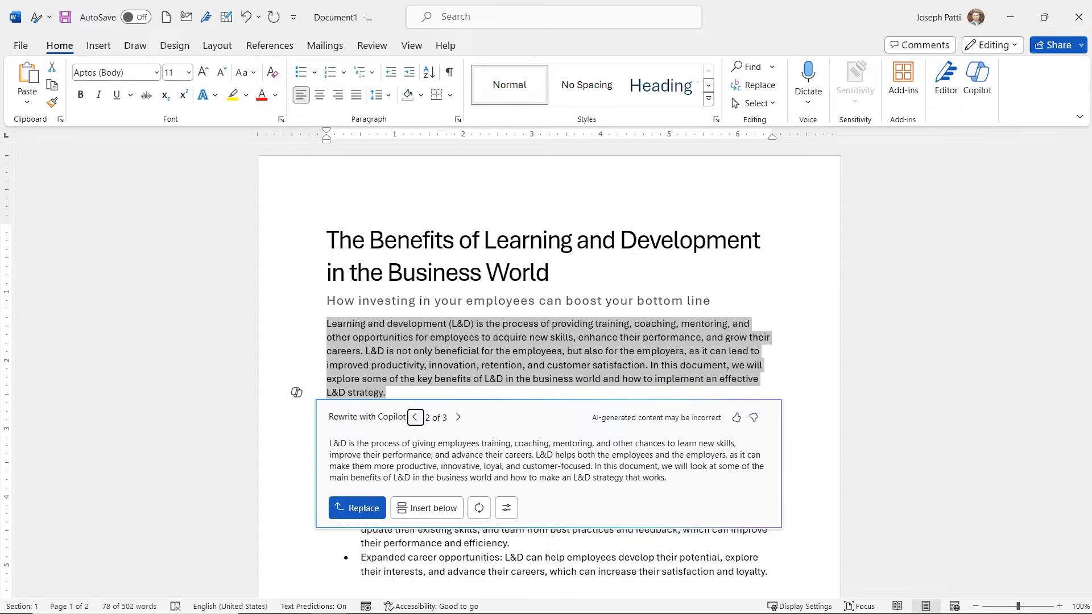
{"action": "key", "text": "Return"}
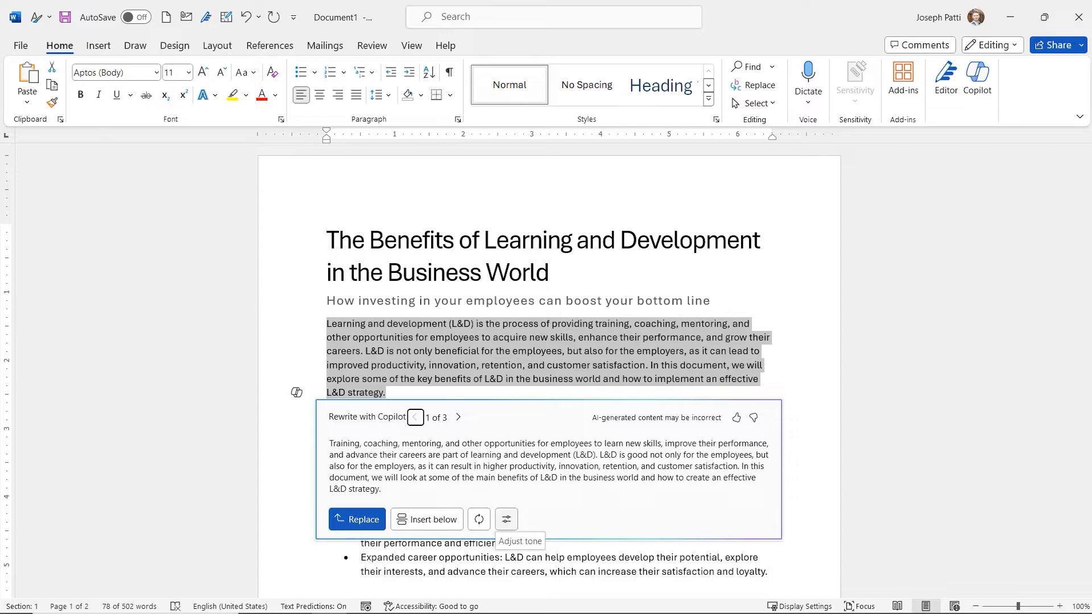
Regenerate the Copilot rewrites of the introductory paragraph in a Professional tone
{"action": "left_click", "coordinate": [507, 519]}
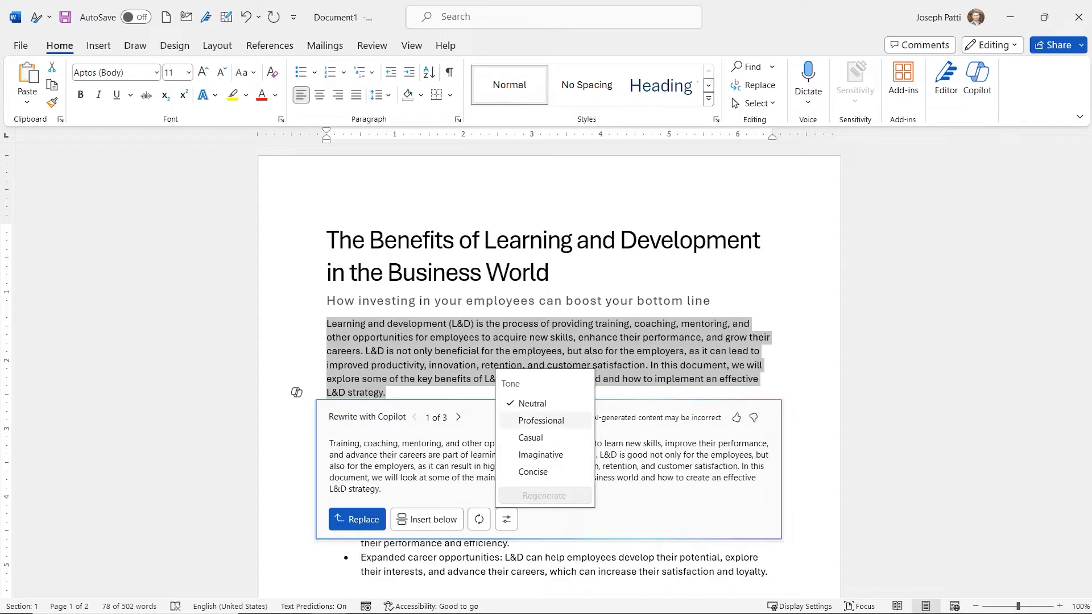
{"action": "left_click", "coordinate": [541, 420]}
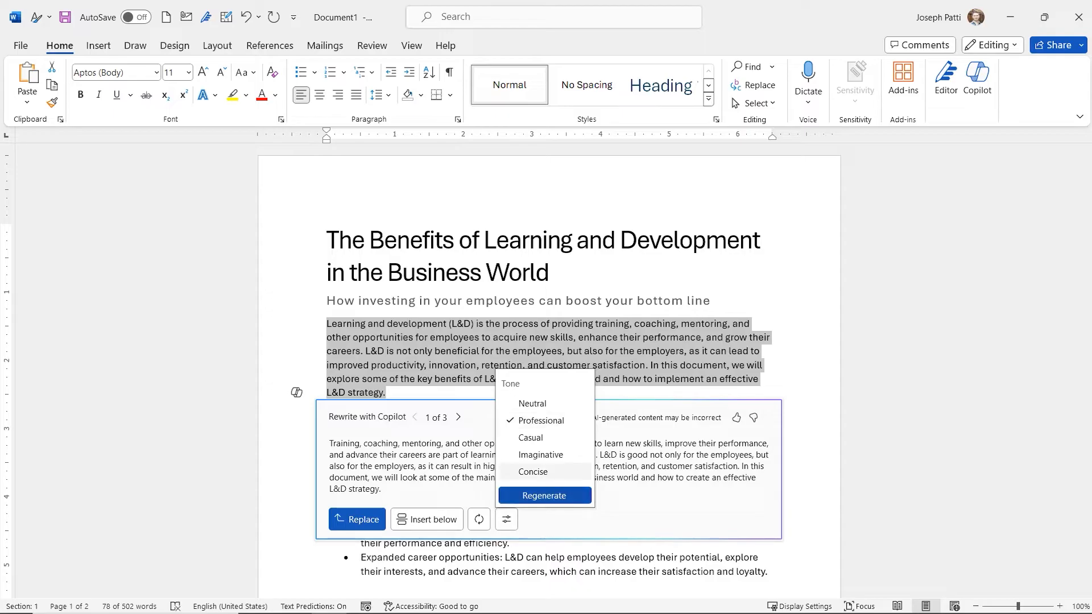
{"action": "left_click", "coordinate": [544, 496]}
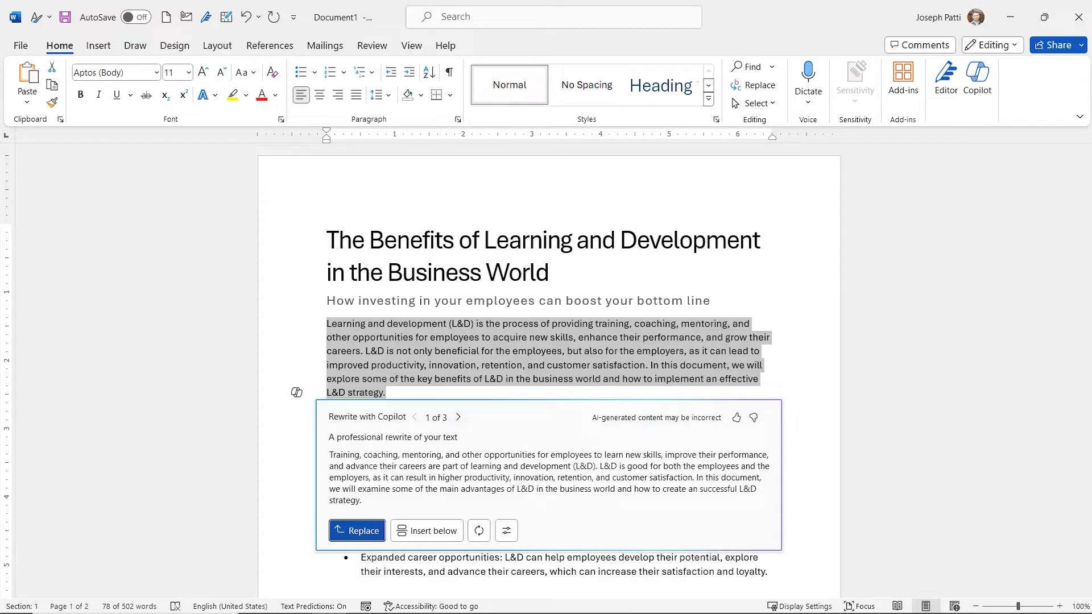
Browse all the professional rewrites of the introductory paragraph and return to the first one
{"action": "left_click", "coordinate": [458, 417]}
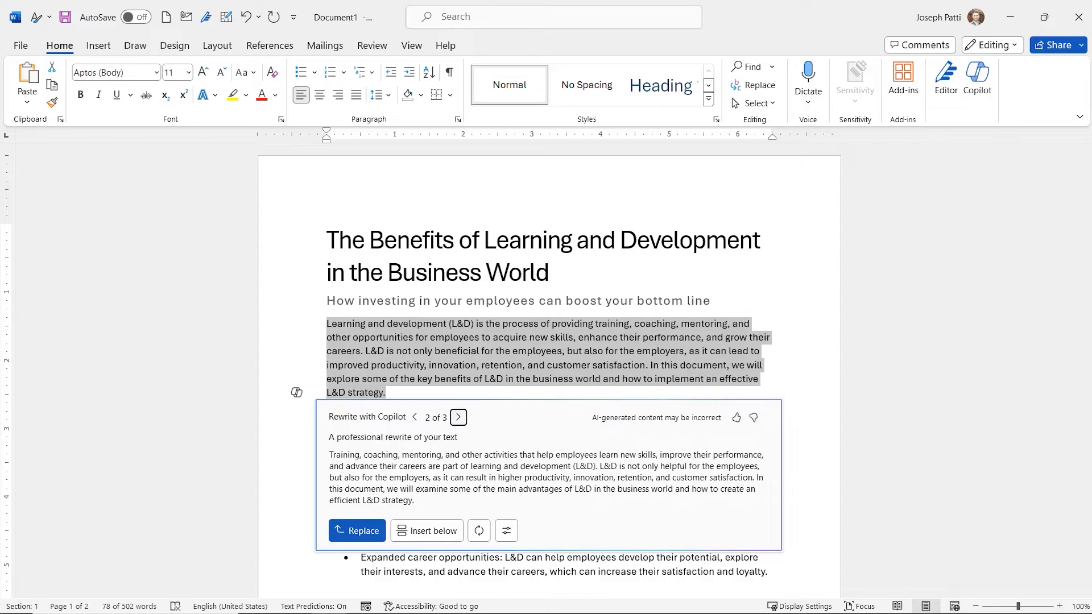
{"action": "key", "text": "Return"}
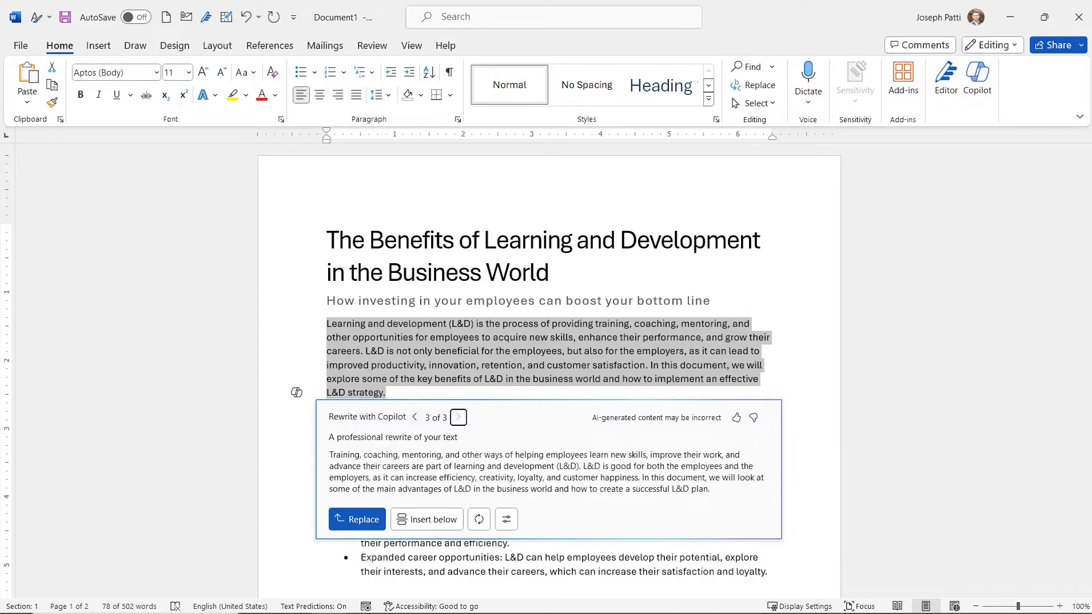
{"action": "key", "text": "shift+Tab"}
{"action": "key", "text": "Return"}
{"action": "key", "text": "Return"}
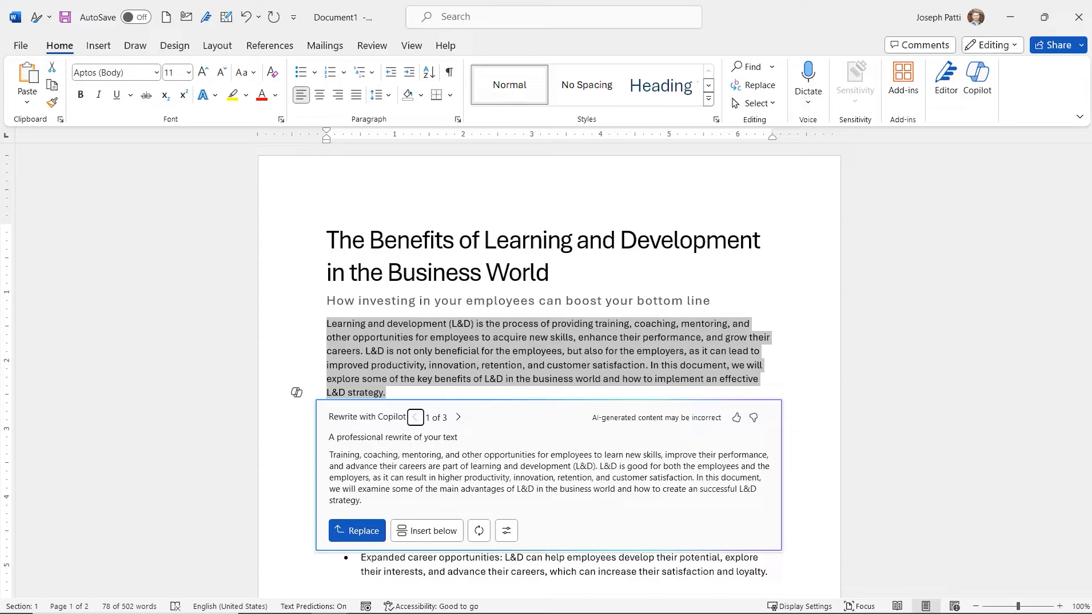
Regenerate the introductory paragraph's rewrites in a Casual tone and page through to the last suggestion
{"action": "key", "text": "Tab"}
{"action": "key", "text": "Return"}
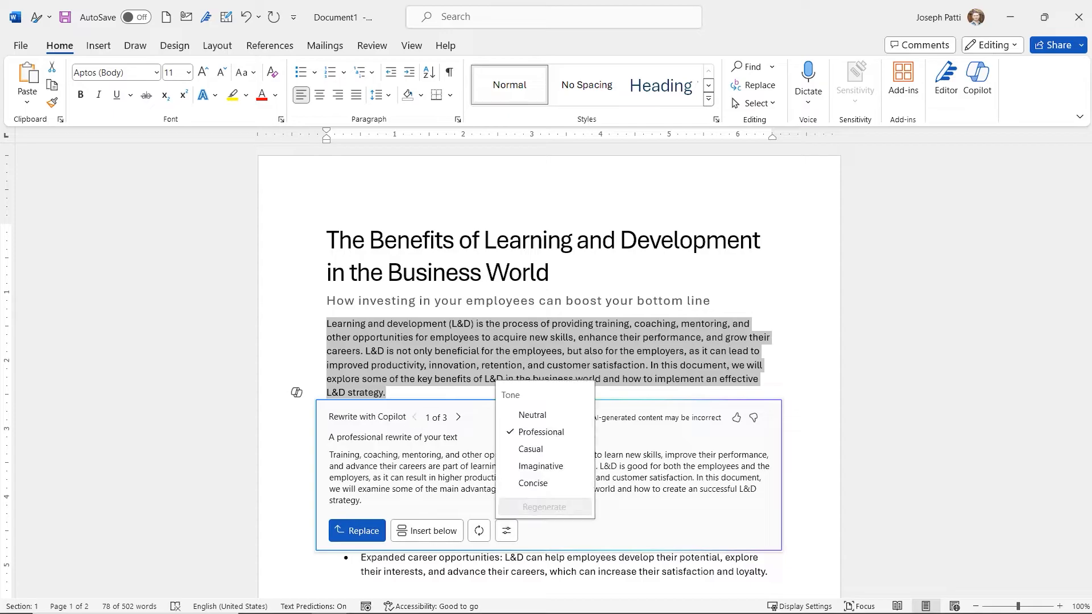
{"action": "key", "text": "Return"}
{"action": "key", "text": "Tab"}
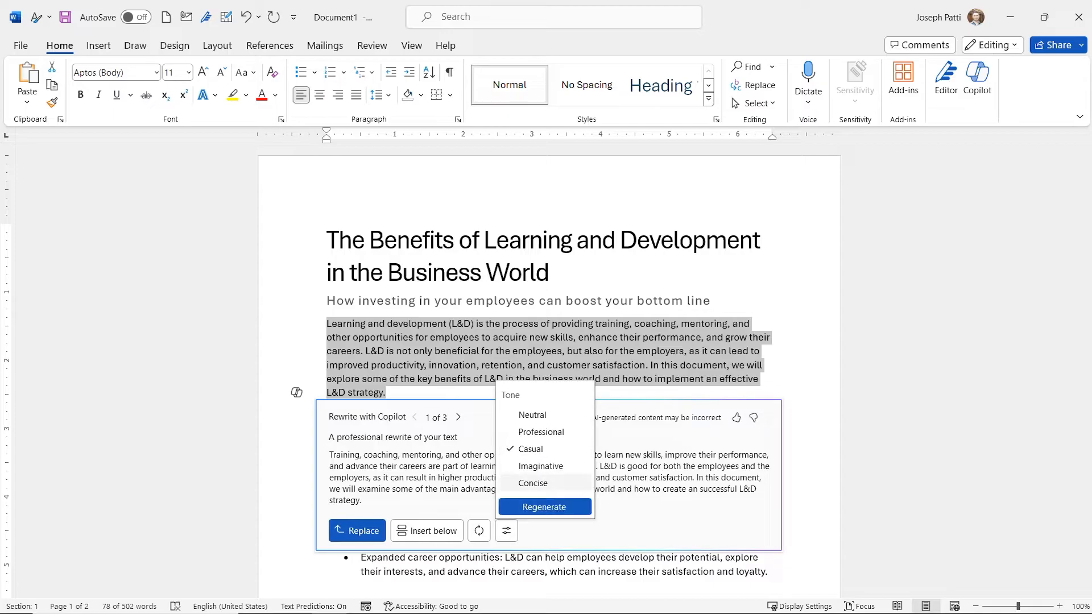
{"action": "key", "text": "Return"}
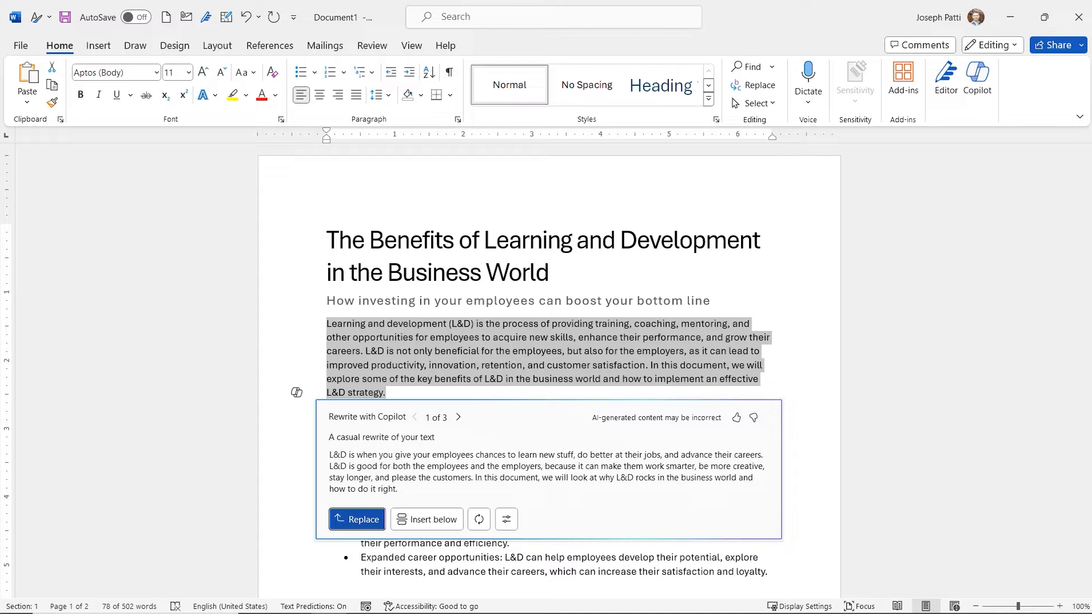
{"action": "key", "text": "Return"}
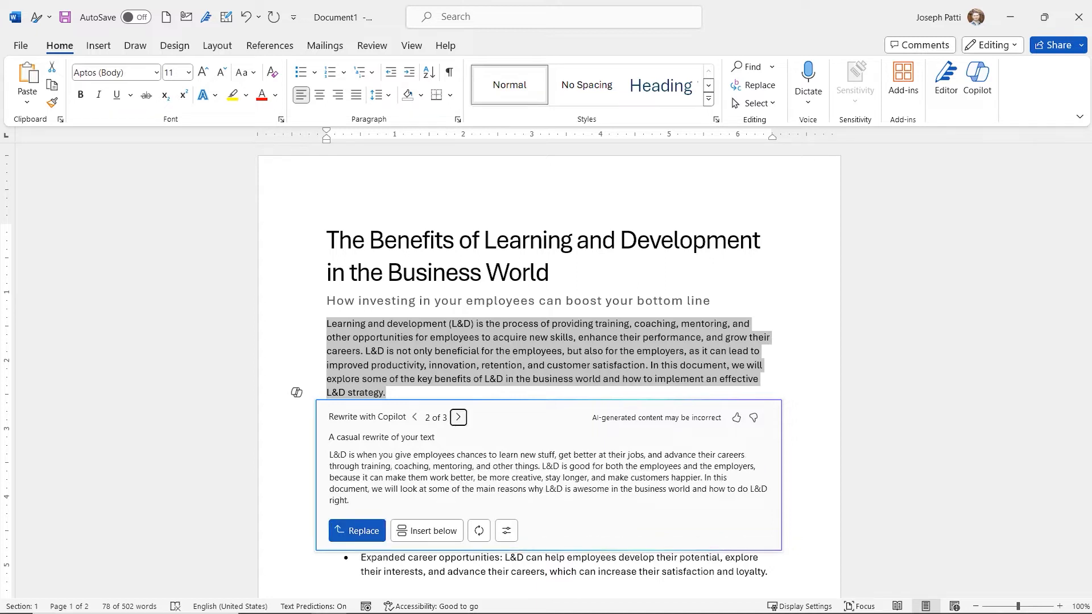
{"action": "key", "text": "Return"}
Switch the rewrite tone to Imaginative and regenerate the suggestions for the introductory paragraph
{"action": "key", "text": "Tab"}
{"action": "key", "text": "Return"}
{"action": "key", "text": "Up"}
{"action": "key", "text": "Up"}
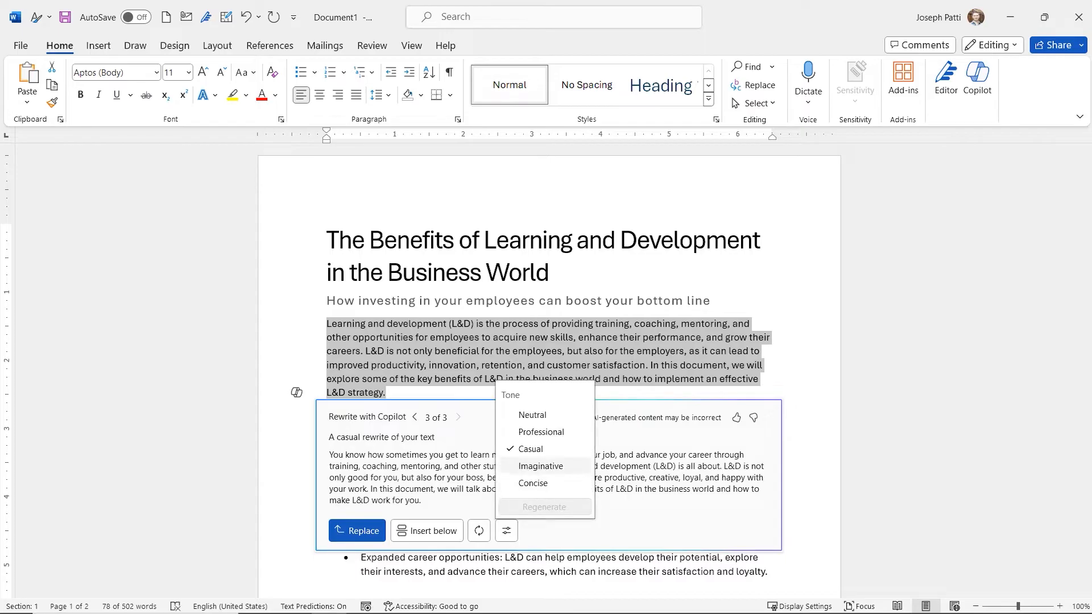
{"action": "key", "text": "Return"}
{"action": "key", "text": "Down"}
{"action": "key", "text": "Down"}
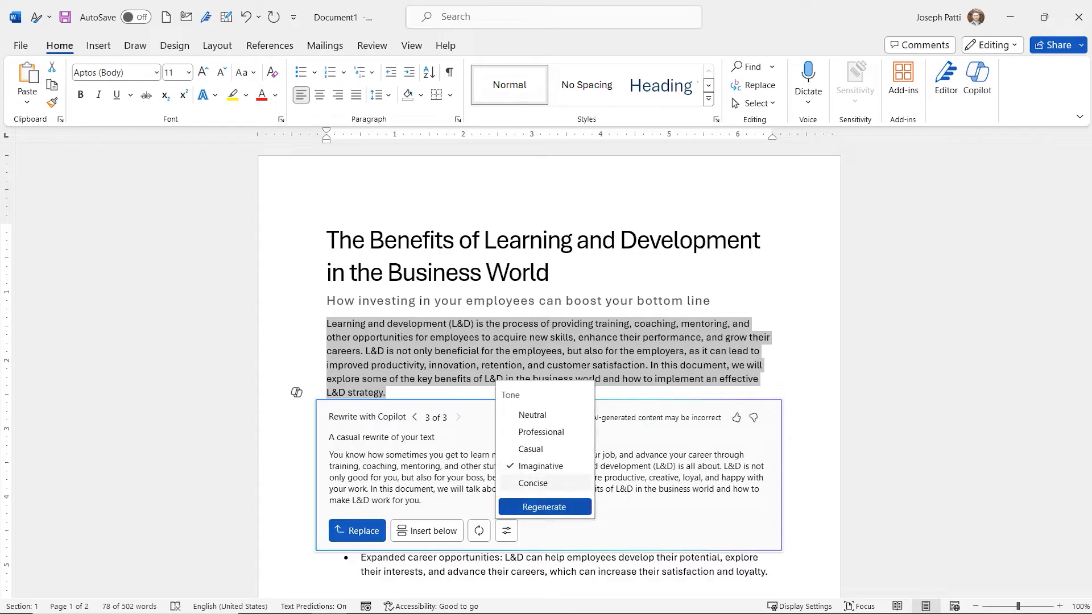
{"action": "key", "text": "Return"}
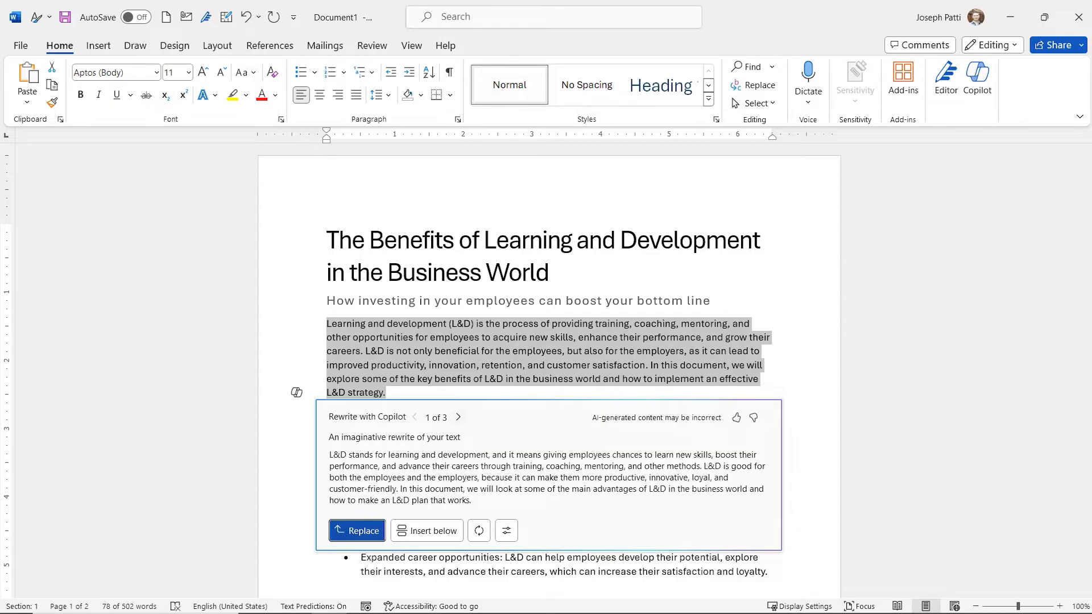
Browse all the imaginative rewrites of the introductory paragraph and return to the first one
{"action": "left_click", "coordinate": [458, 418]}
{"action": "left_click", "coordinate": [458, 418]}
{"action": "left_click", "coordinate": [415, 417]}
{"action": "left_click", "coordinate": [415, 417]}
Regenerate the introductory paragraph's rewrites in a Concise tone and page through to the last suggestion
{"action": "left_click", "coordinate": [506, 530]}
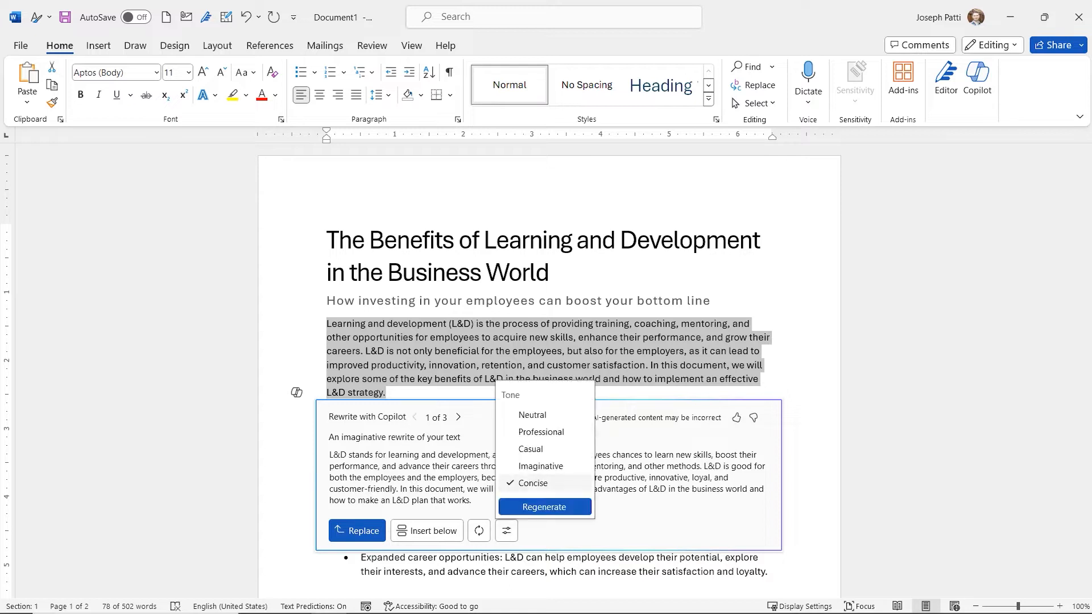
{"action": "left_click", "coordinate": [544, 507]}
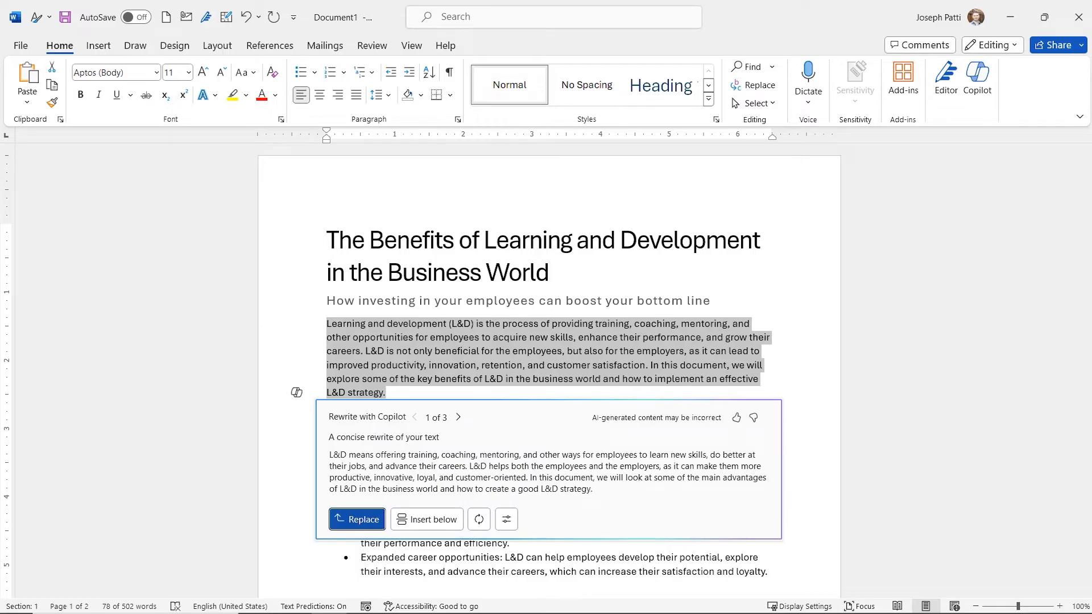
{"action": "left_click", "coordinate": [459, 418]}
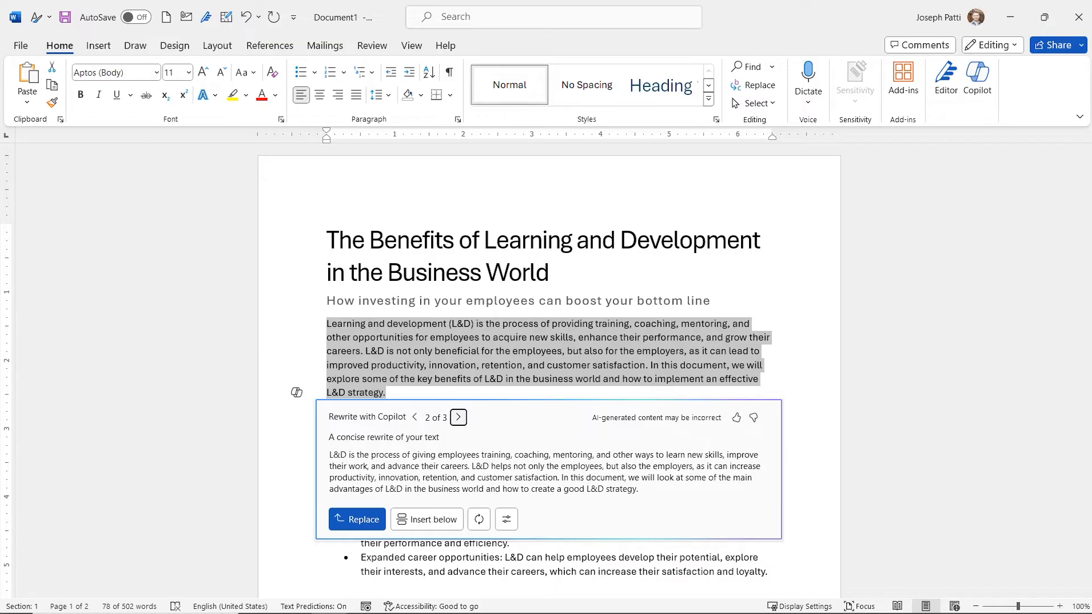
{"action": "left_click", "coordinate": [459, 417]}
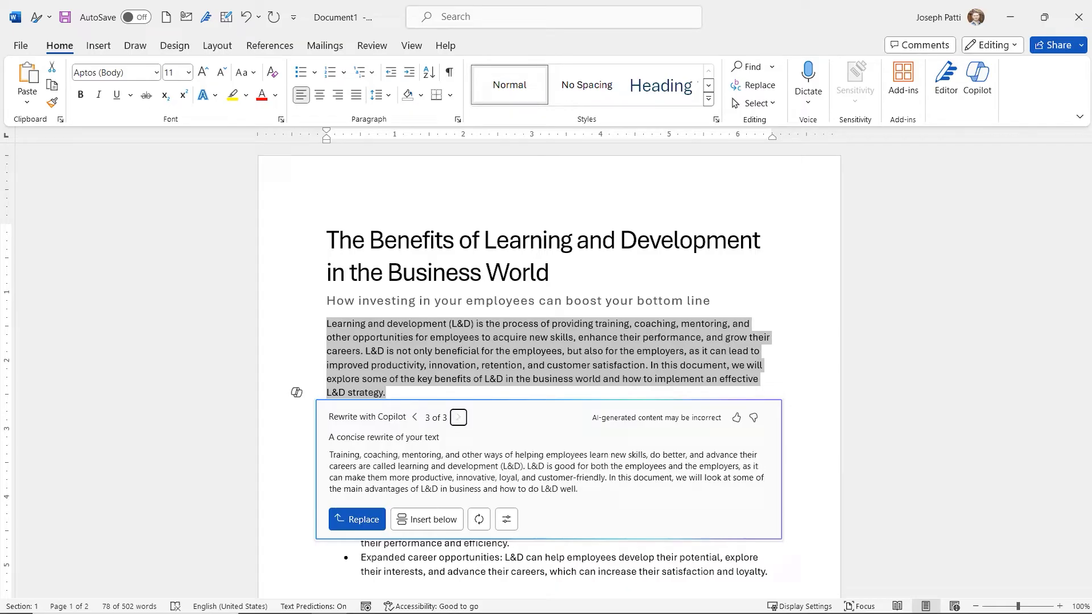
Set the rewrite tone back to Casual and regenerate the suggestions for the introductory paragraph
{"action": "left_click", "coordinate": [506, 520]}
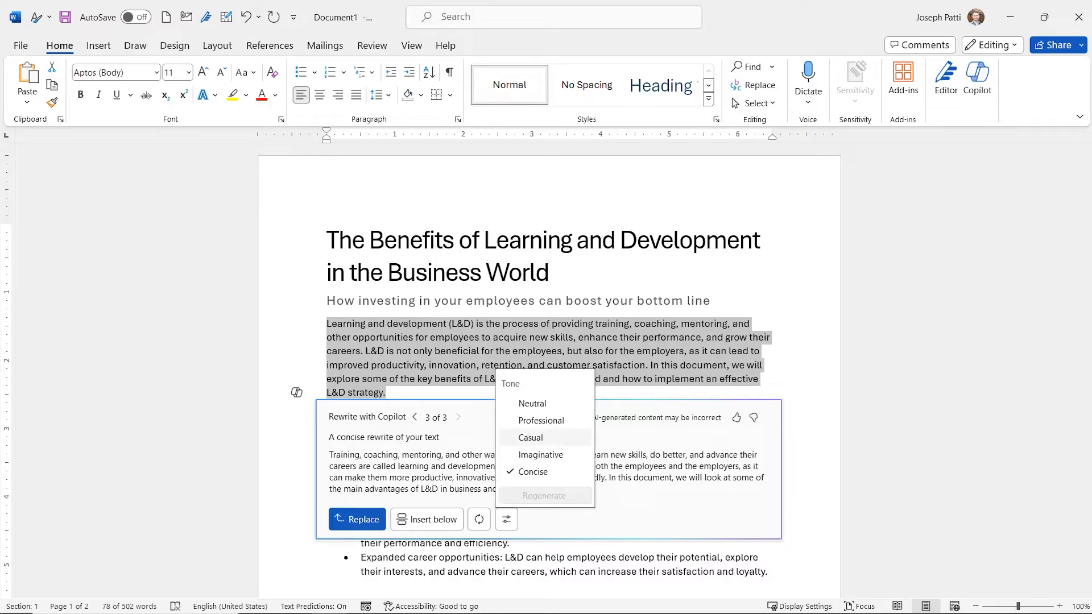
{"action": "left_click", "coordinate": [530, 437]}
{"action": "key", "text": "Return"}
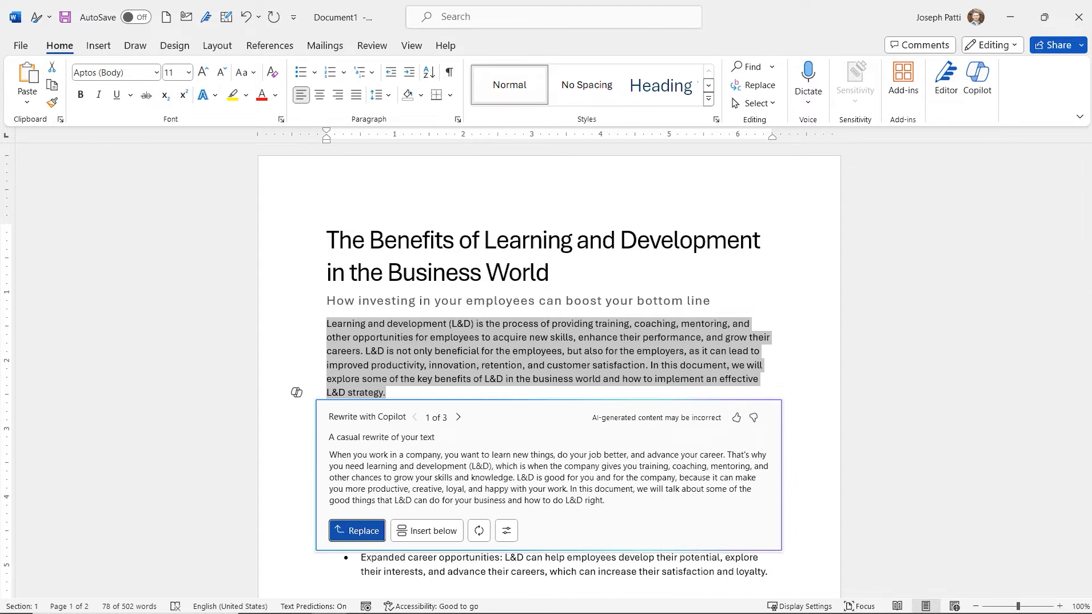
Step through all the new casual rewrites and go back to the second one
{"action": "key", "text": "shift+Tab"}
{"action": "key", "text": "shift+Tab"}
{"action": "key", "text": "shift+Tab"}
{"action": "key", "text": "Return"}
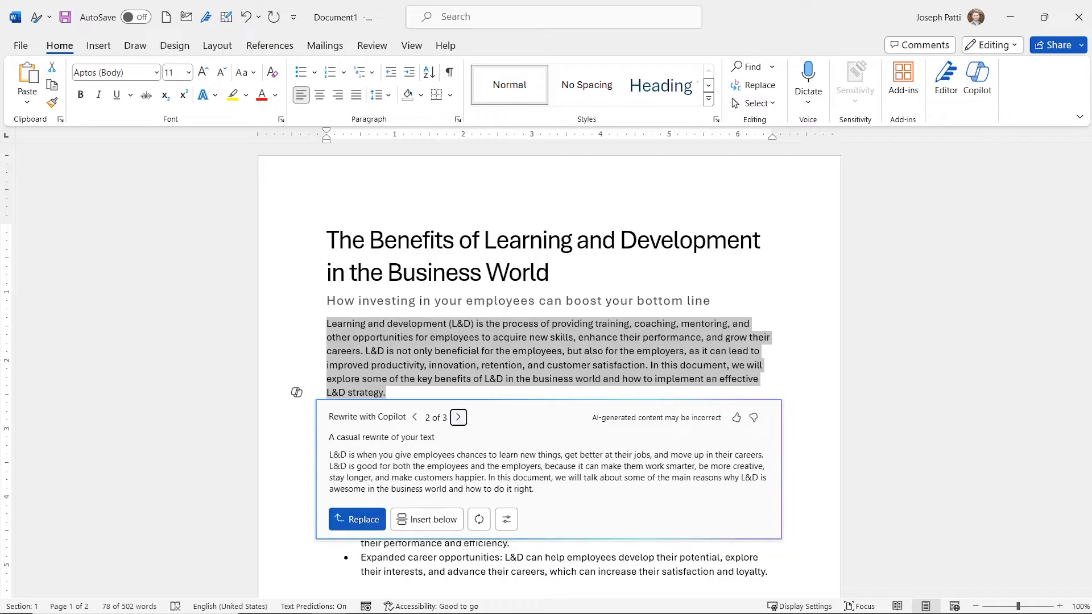
{"action": "key", "text": "Return"}
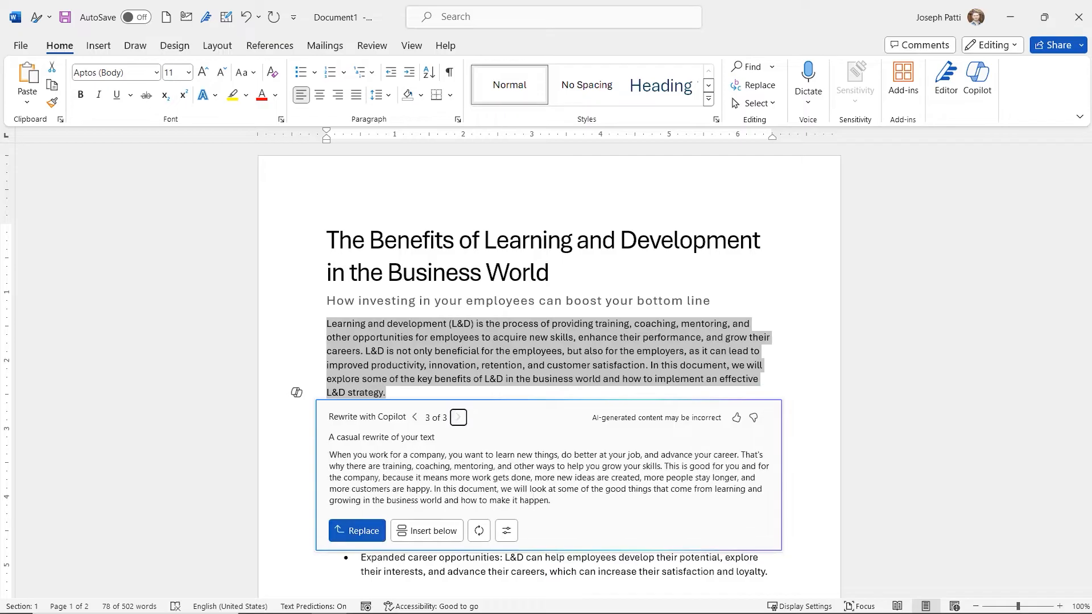
{"action": "key", "text": "shift+Tab"}
{"action": "key", "text": "Return"}
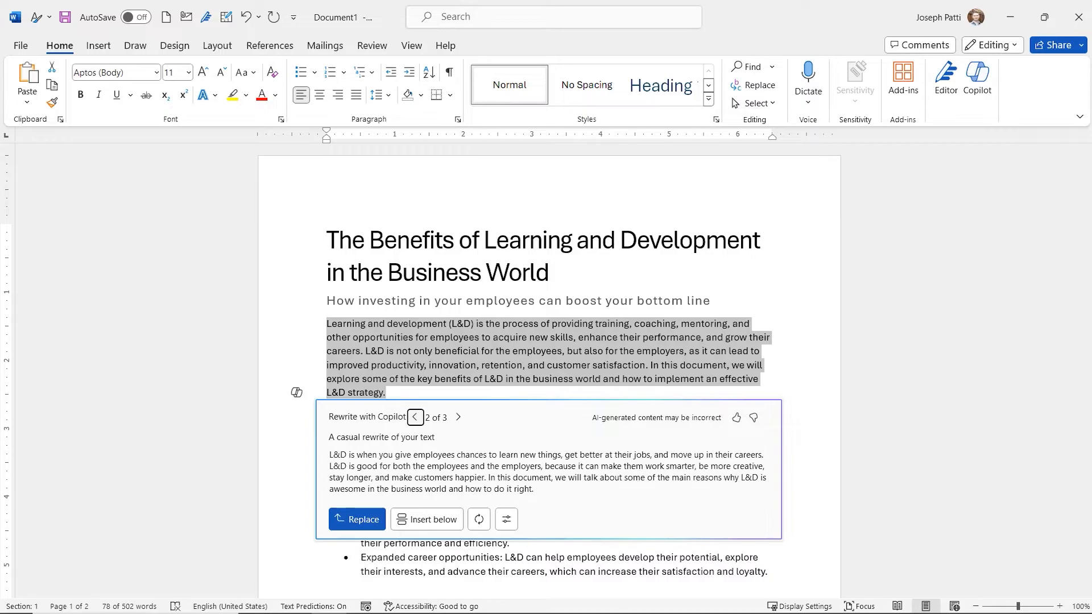
Replace the introductory paragraph with the second casual rewrite and deselect the text
{"action": "key", "text": "Tab"}
{"action": "key", "text": "Tab"}
{"action": "key", "text": "Tab"}
{"action": "key", "text": "Tab"}
{"action": "key", "text": "Return"}
{"action": "key", "text": "Right"}
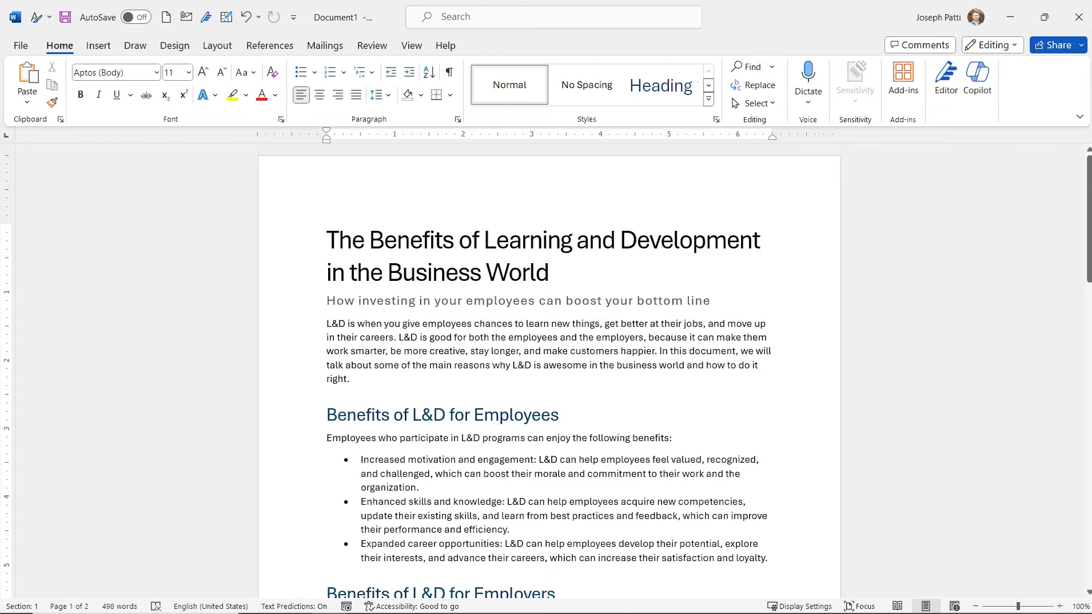
Generate Copilot rewrites of the whole closing paragraph below the strategy bullets on page 2
{"action": "scroll", "coordinate": [546, 370], "scroll_direction": "down", "scroll_amount": 6}
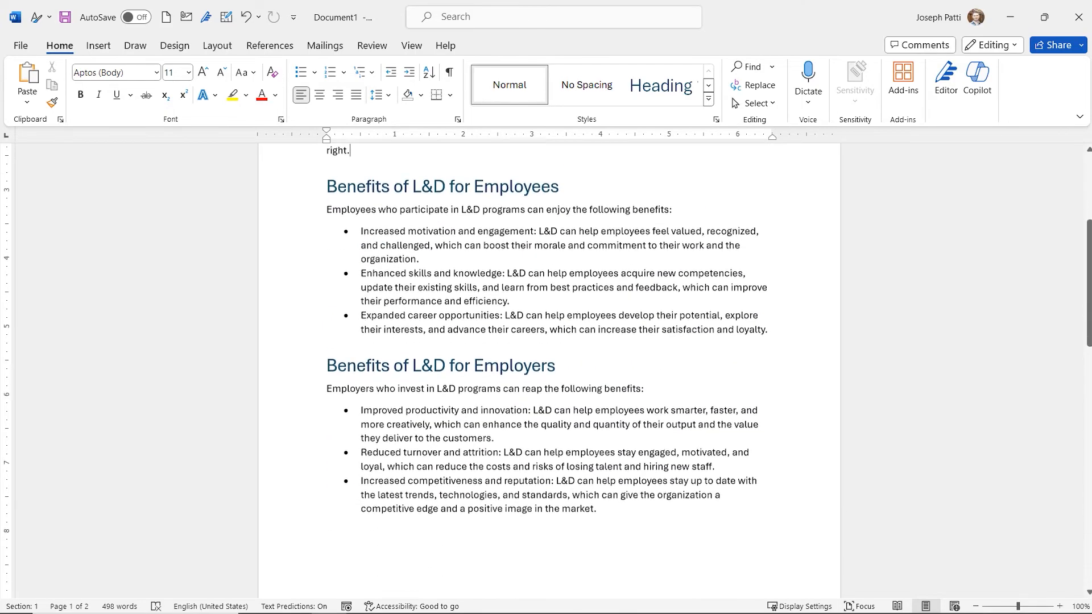
{"action": "scroll", "coordinate": [546, 370], "scroll_direction": "down", "scroll_amount": 8}
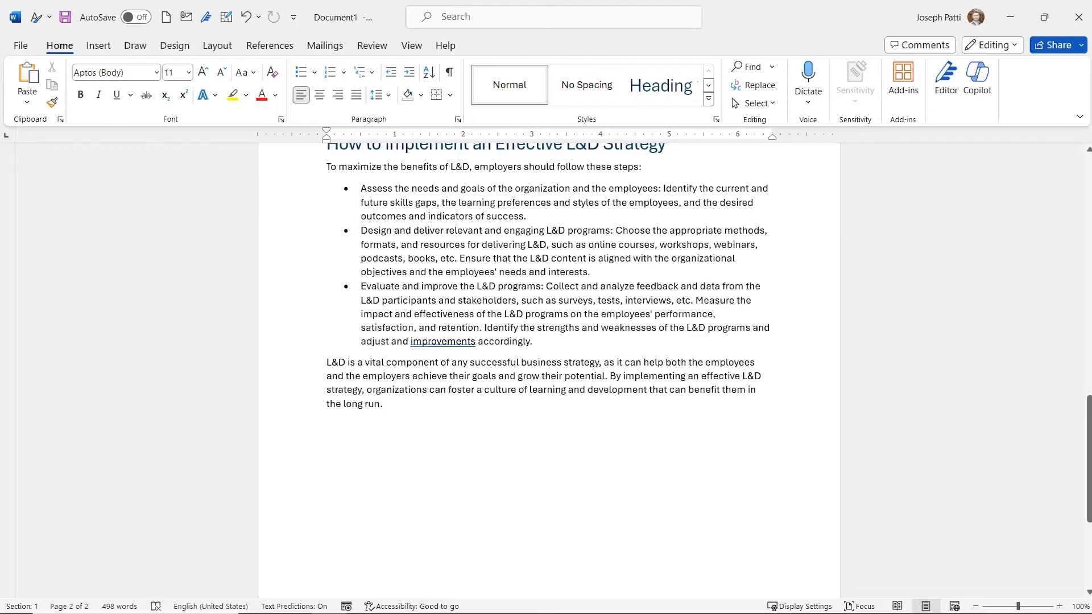
{"action": "left_click_drag", "start_coordinate": [387, 405], "coordinate": [327, 363]}
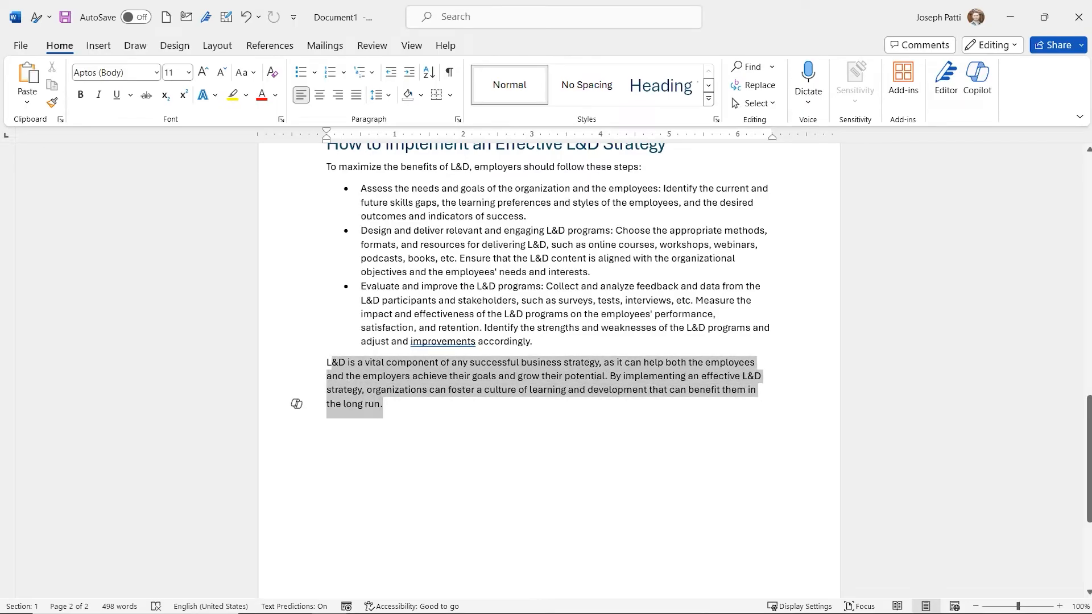
{"action": "left_click", "coordinate": [296, 404]}
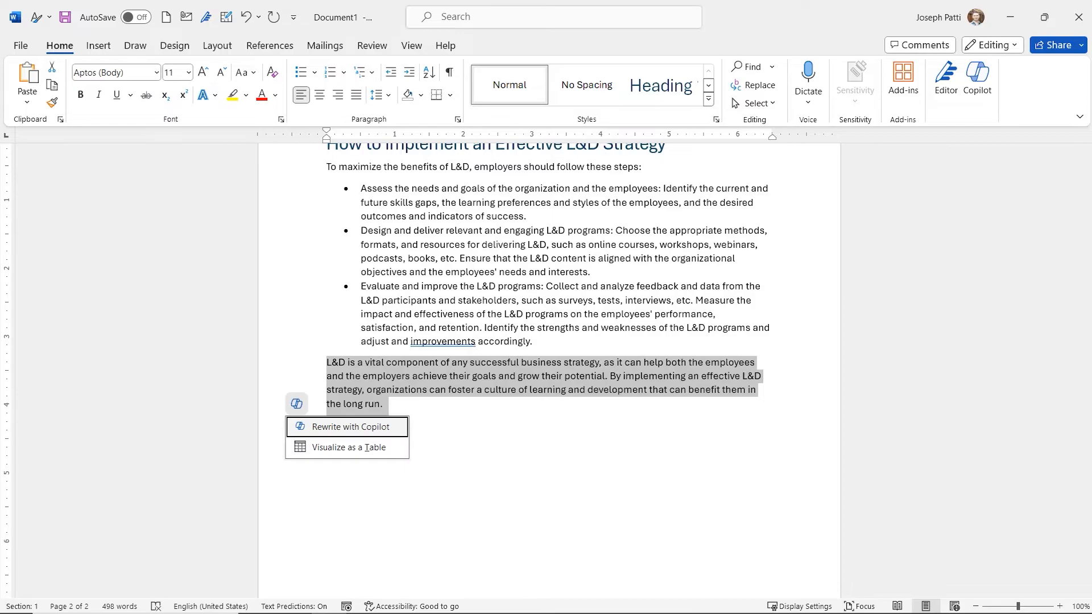
{"action": "left_click", "coordinate": [342, 427]}
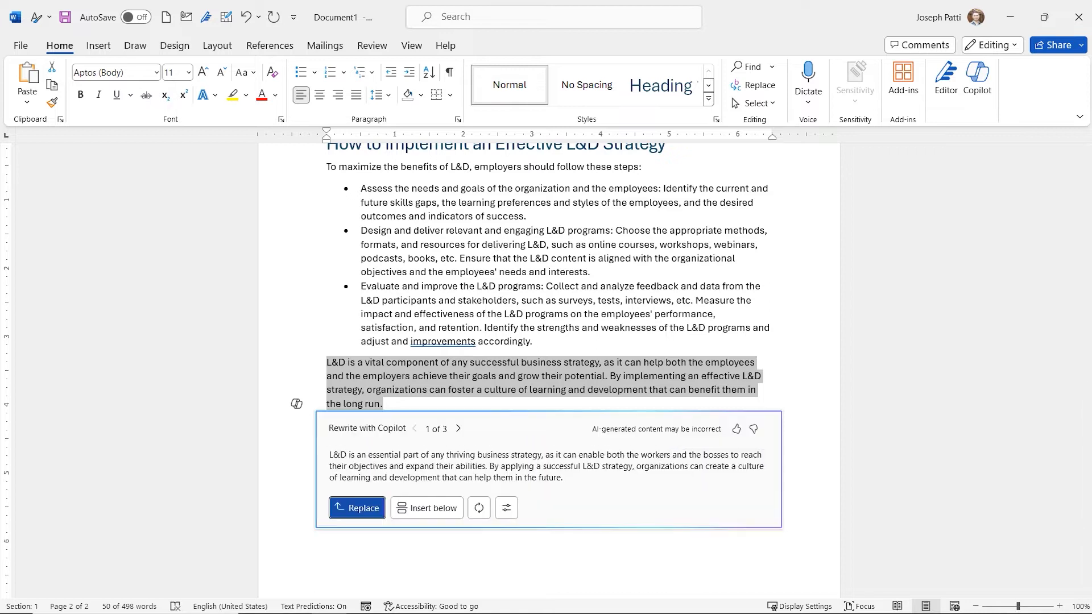
Regenerate the closing paragraph's rewrites in a Professional tone
{"action": "left_click", "coordinate": [506, 508]}
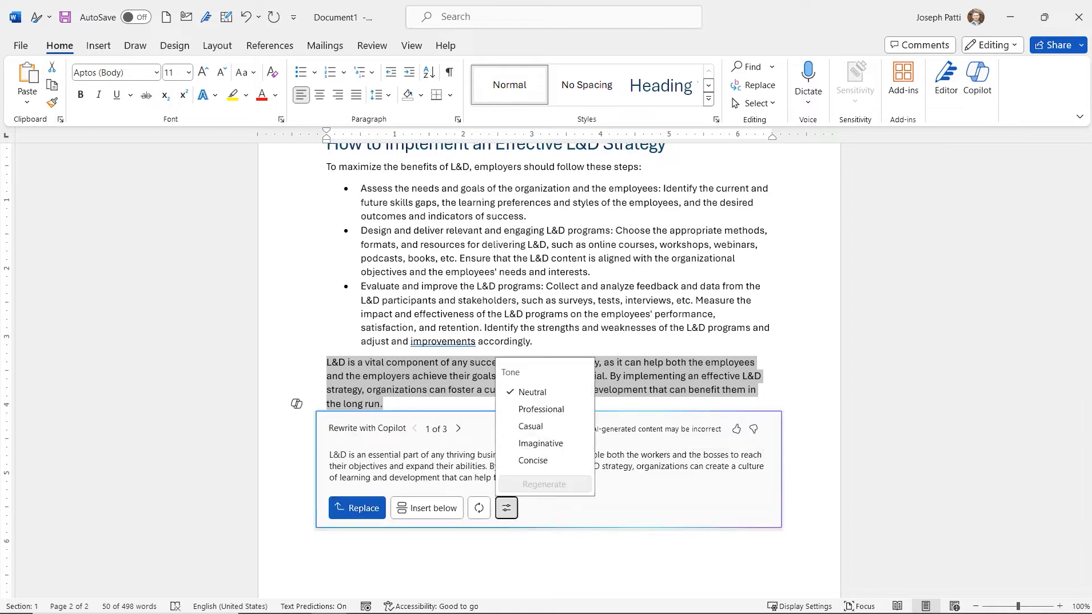
{"action": "left_click", "coordinate": [541, 410]}
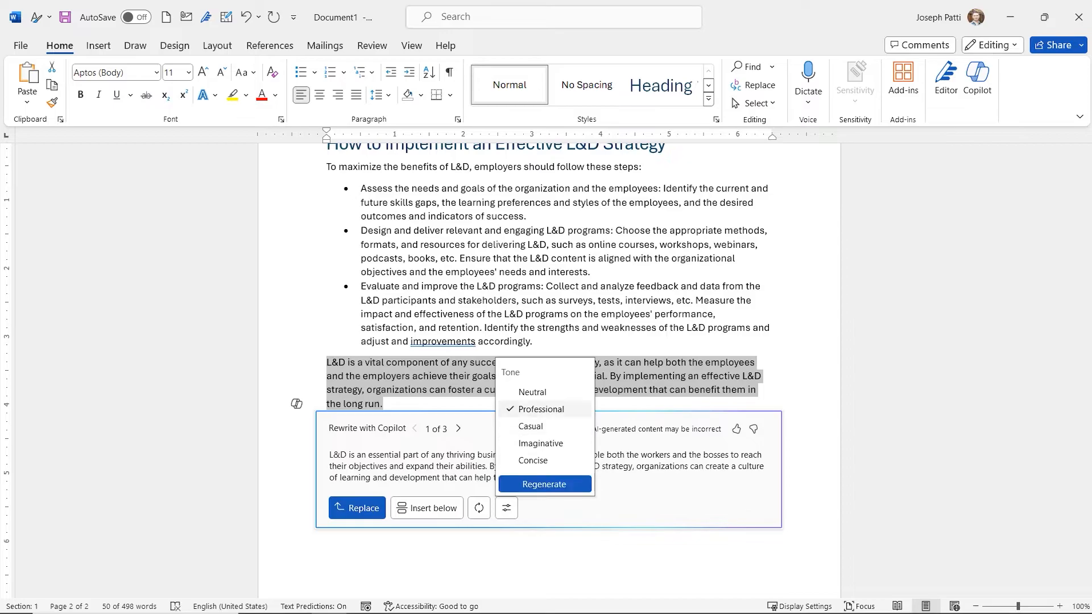
{"action": "left_click", "coordinate": [545, 484]}
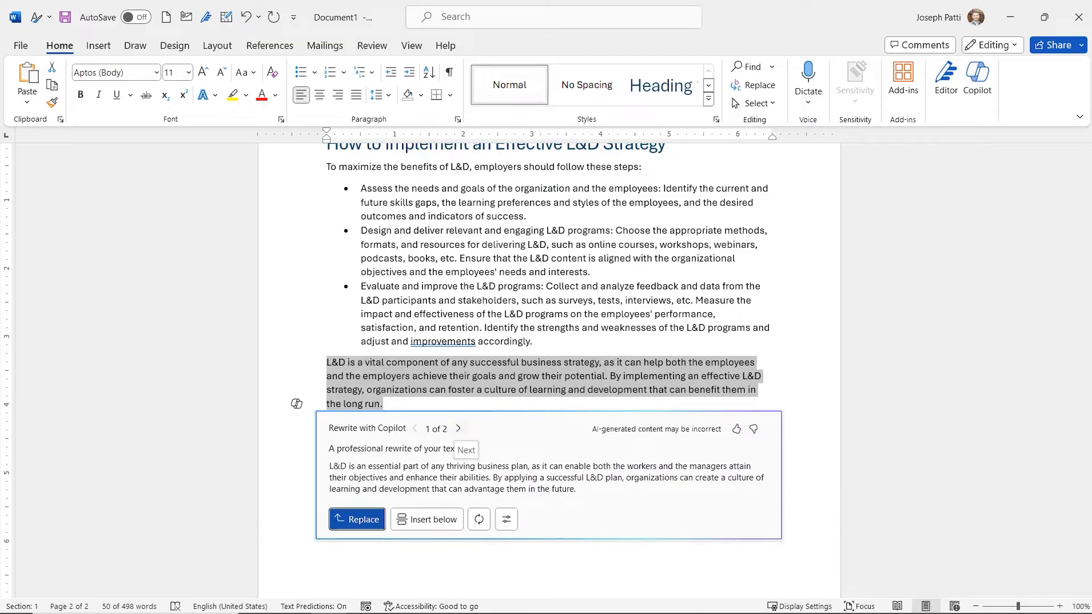
Compare all the professional rewrites and replace the closing paragraph with the first one
{"action": "left_click", "coordinate": [459, 429]}
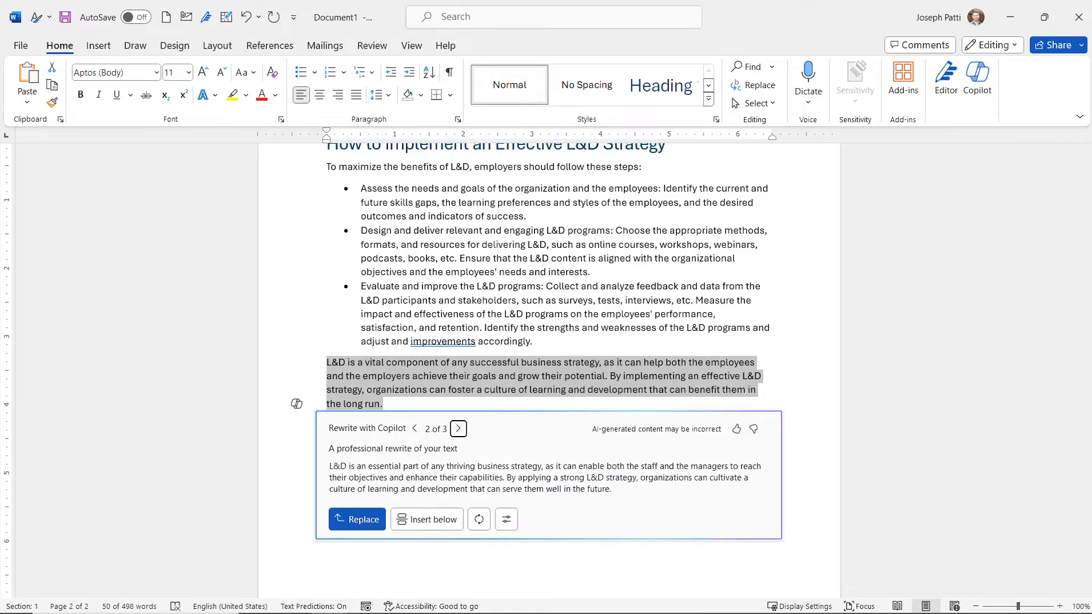
{"action": "left_click", "coordinate": [459, 429]}
{"action": "left_click", "coordinate": [415, 429]}
{"action": "left_click", "coordinate": [415, 429]}
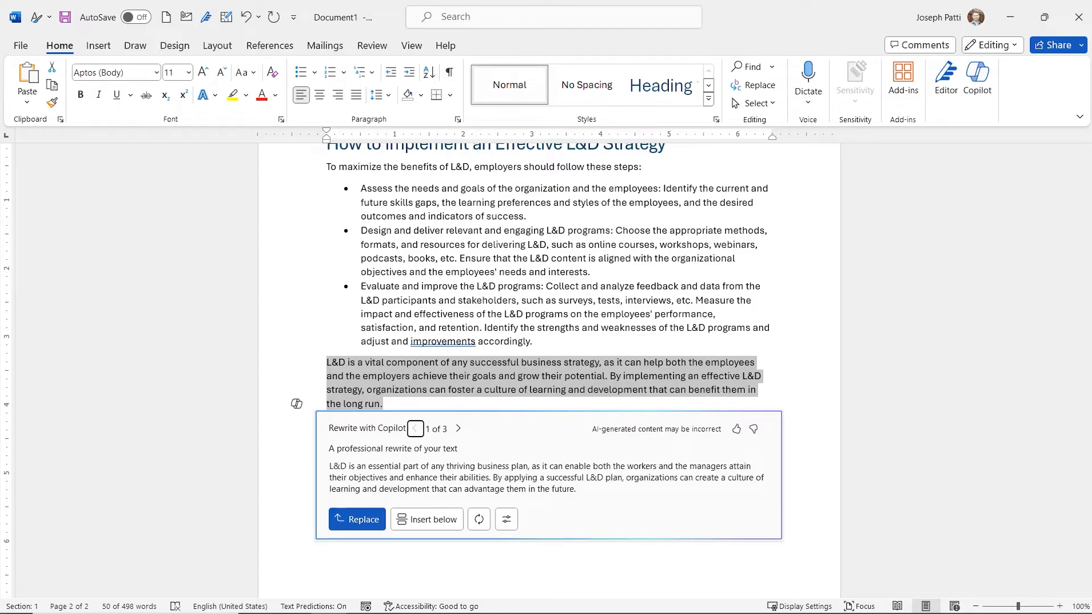
{"action": "left_click", "coordinate": [356, 520]}
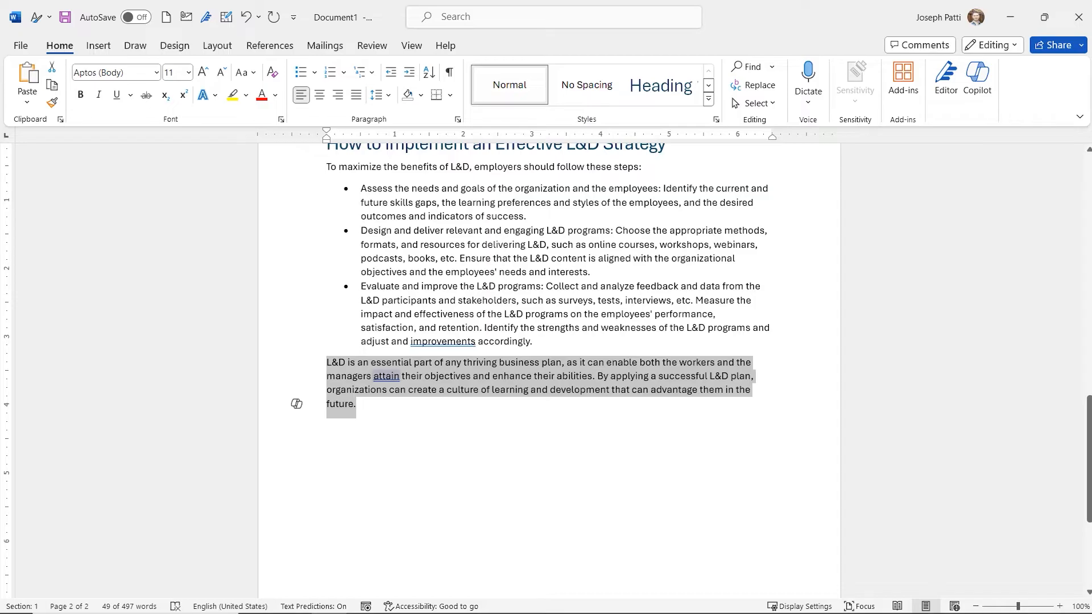
Correct the flagged word "attain" in the closing paragraph to "to attain"
{"action": "right_click", "coordinate": [387, 377]}
{"action": "key", "text": "Escape"}
{"action": "left_click", "coordinate": [387, 376]}
{"action": "left_click", "coordinate": [395, 429]}
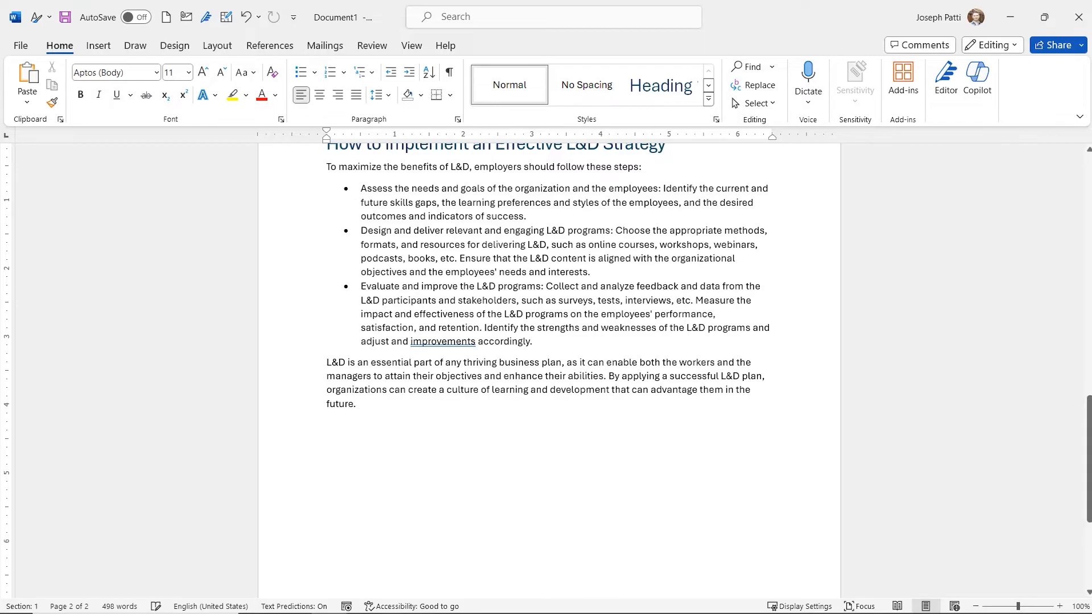
Correct the flagged word "improvements" in the last strategy bullet to "improve"
{"action": "left_click", "coordinate": [442, 342]}
{"action": "left_click", "coordinate": [429, 462]}
{"action": "scroll", "coordinate": [547, 342], "scroll_direction": "up", "scroll_amount": 2}
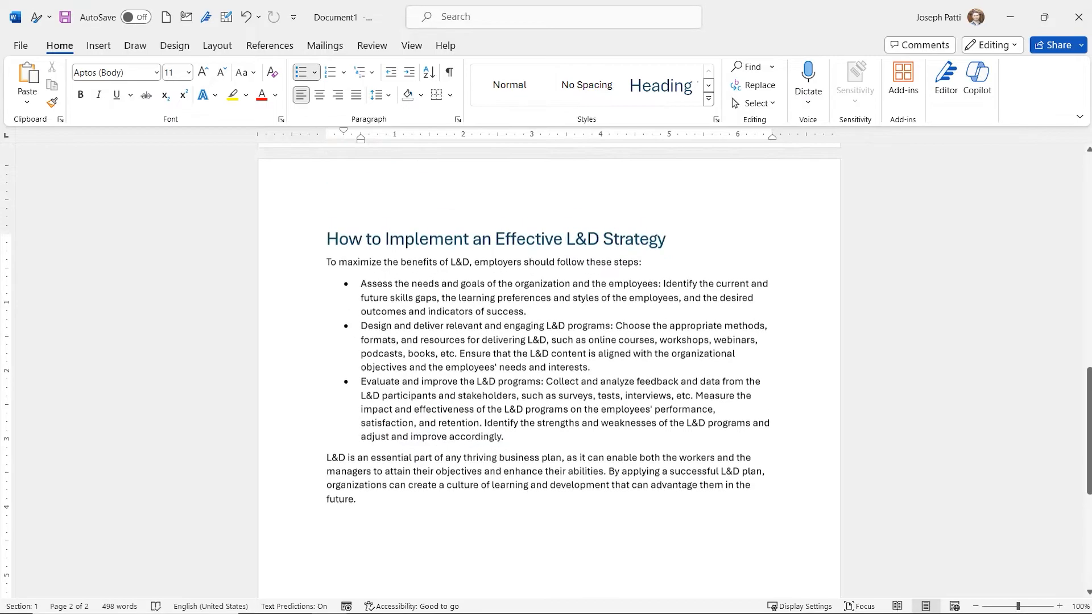
Have Copilot visualize the three bullets under "Benefits of L&D for Employees" as a table and keep the result
{"action": "scroll", "coordinate": [546, 370], "scroll_direction": "up", "scroll_amount": 15}
{"action": "scroll", "coordinate": [550, 372], "scroll_direction": "up", "scroll_amount": 4}
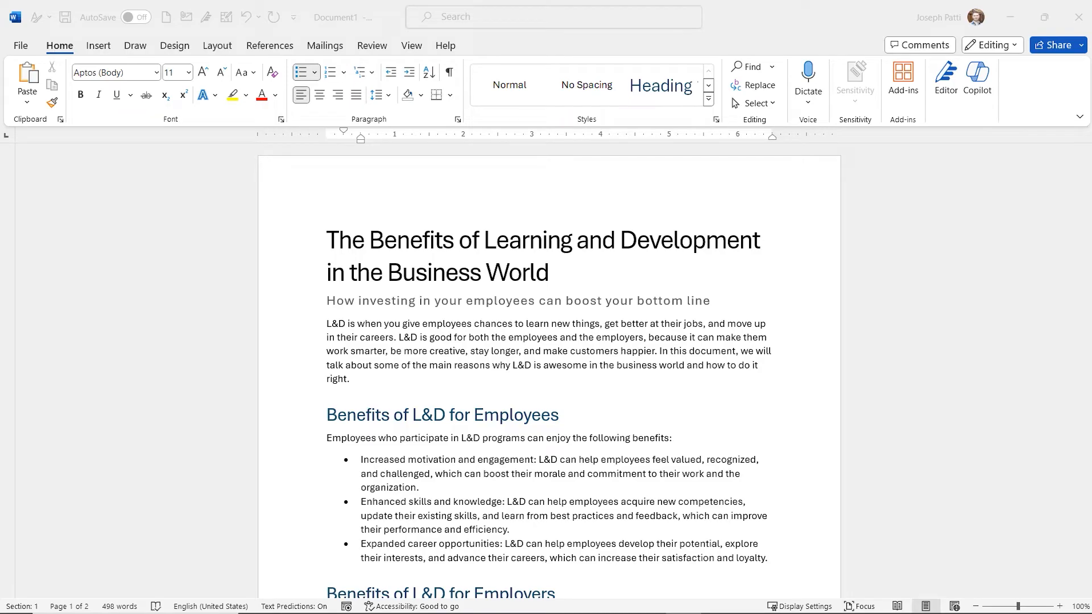
{"action": "scroll", "coordinate": [549, 370], "scroll_direction": "down", "scroll_amount": 3}
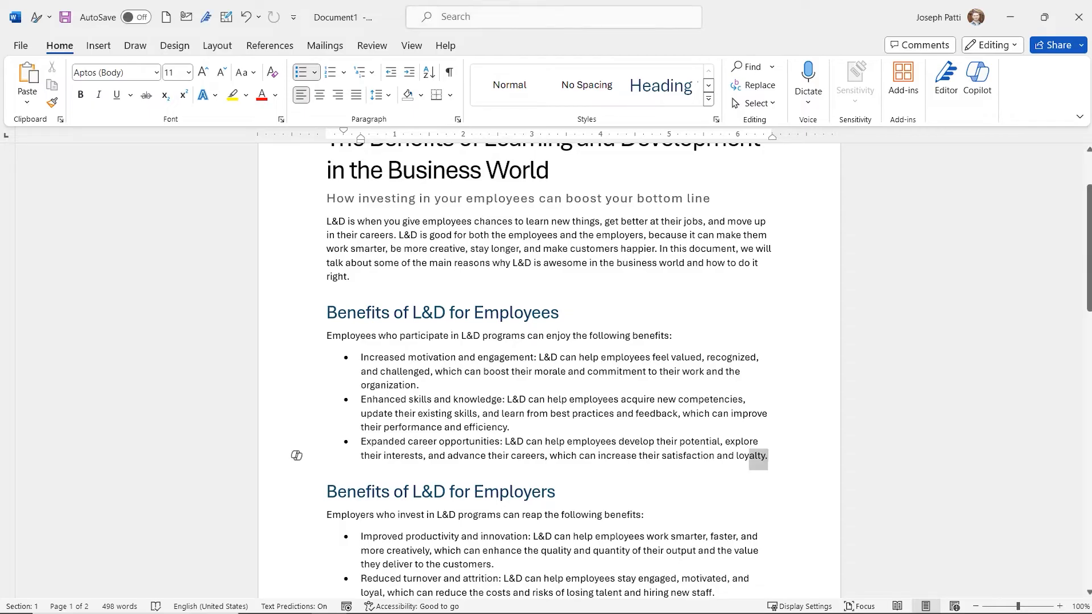
{"action": "key", "text": "ctrl+shift+Up"}
{"action": "key", "text": "ctrl+shift+Up"}
{"action": "key", "text": "ctrl+shift+Up"}
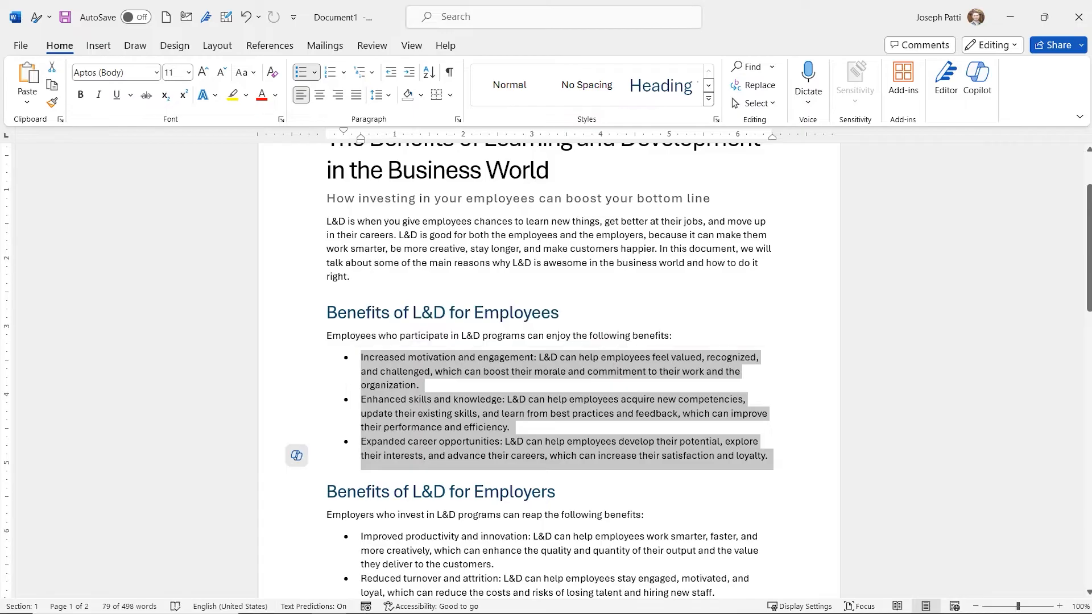
{"action": "left_click", "coordinate": [296, 456]}
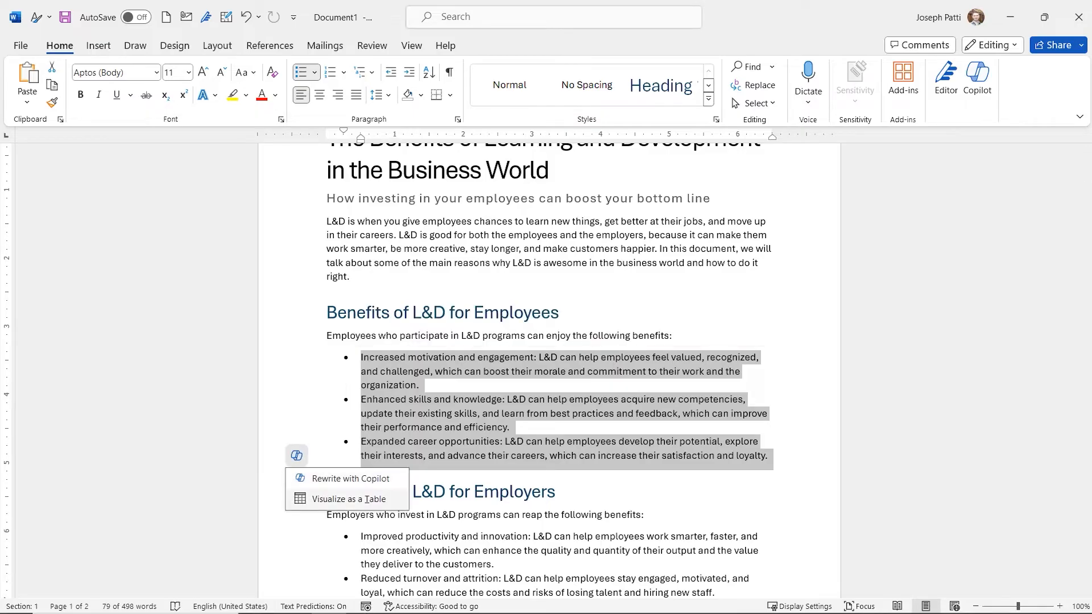
{"action": "left_click", "coordinate": [348, 498]}
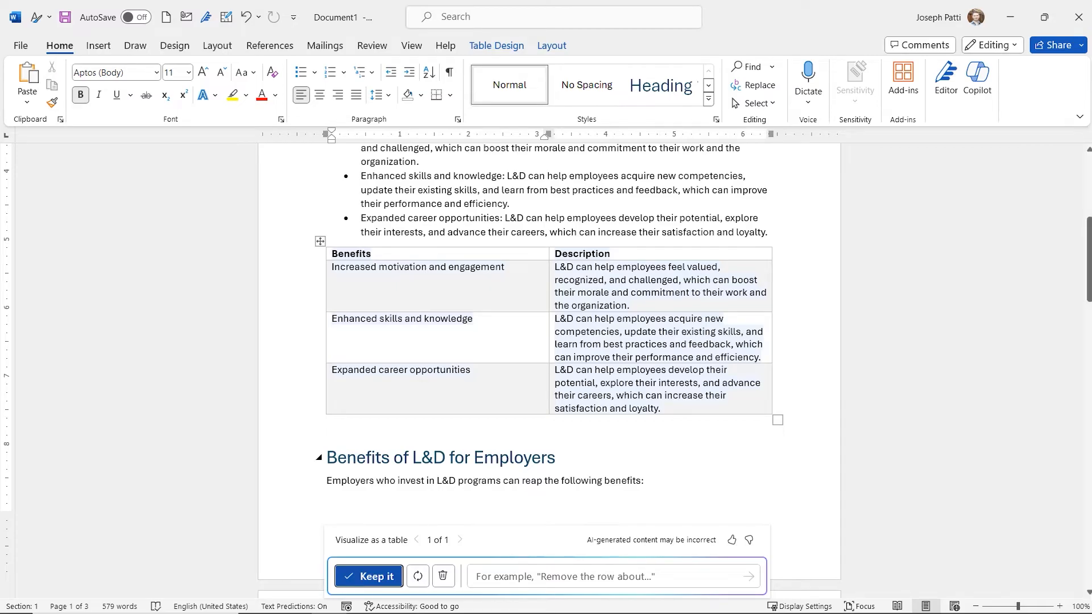
{"action": "key", "text": "Return"}
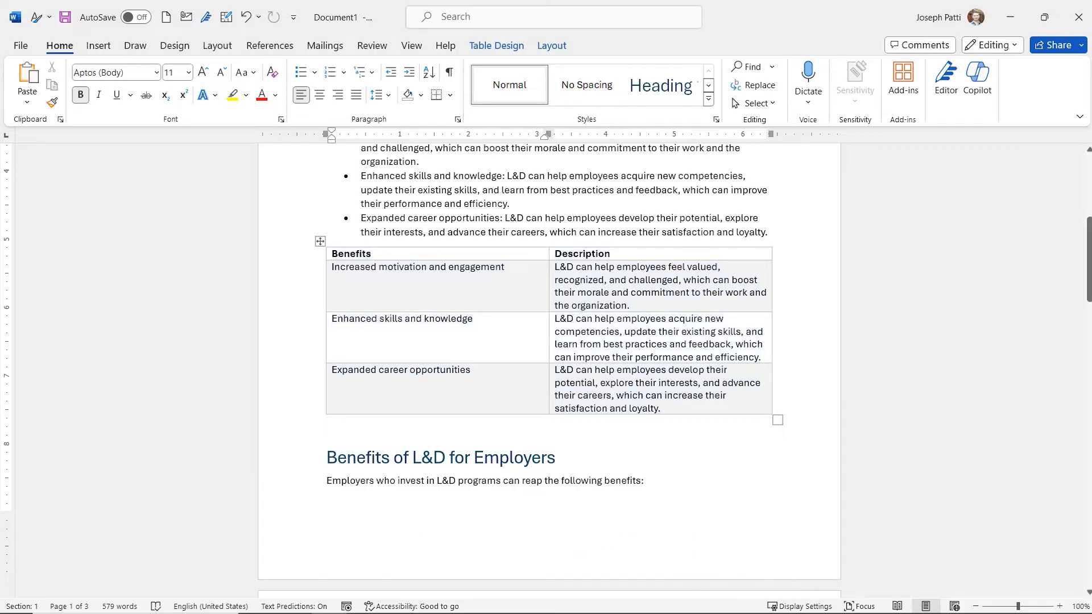
Delete the three original employee benefit bullets above the new Benefits and Description table
{"action": "scroll", "coordinate": [546, 342], "scroll_direction": "up", "scroll_amount": 2}
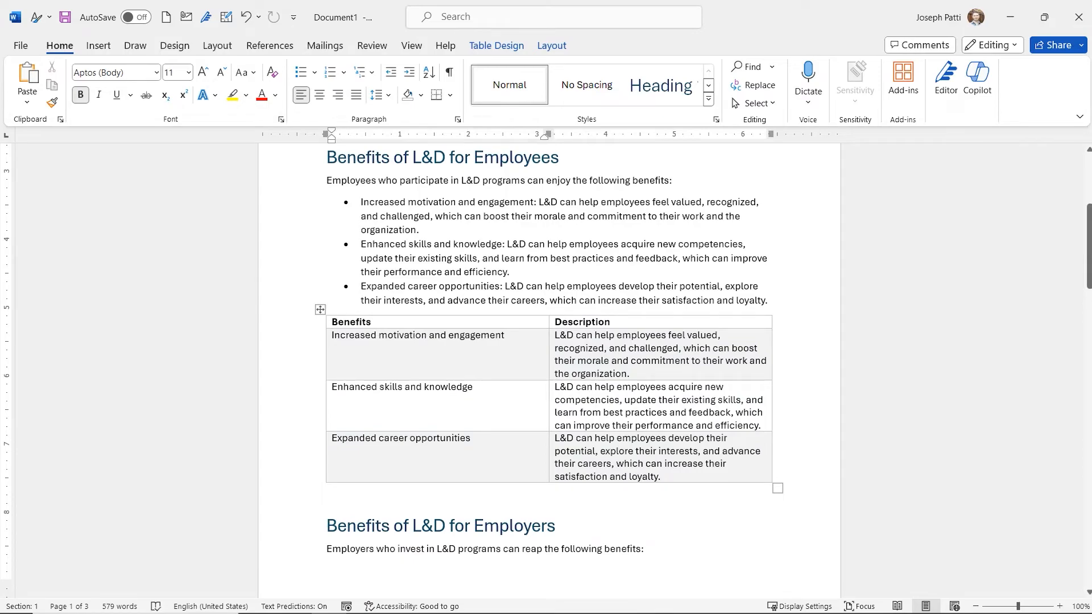
{"action": "mouse_move", "coordinate": [773, 309]}
{"action": "left_click_drag", "start_coordinate": [770, 302], "coordinate": [360, 202]}
{"action": "key", "text": "BackSpace"}
{"action": "key", "text": "BackSpace"}
{"action": "scroll", "coordinate": [549, 370], "scroll_direction": "up", "scroll_amount": 2}
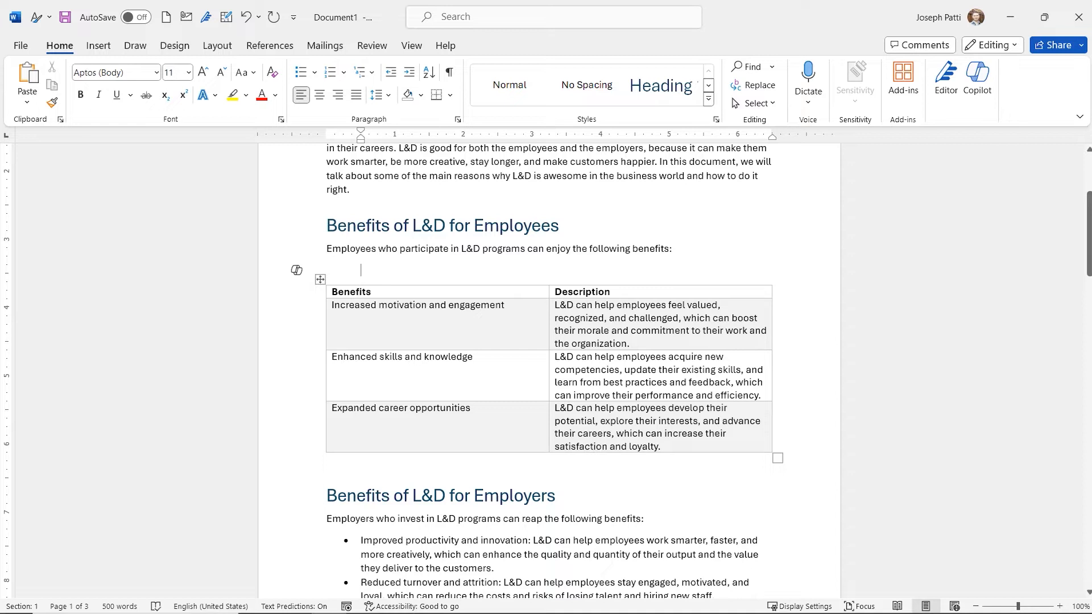
Review the whole document from the title to the closing paragraph, checking the layout around the employee benefits table
{"action": "scroll", "coordinate": [549, 369], "scroll_direction": "down", "scroll_amount": 2}
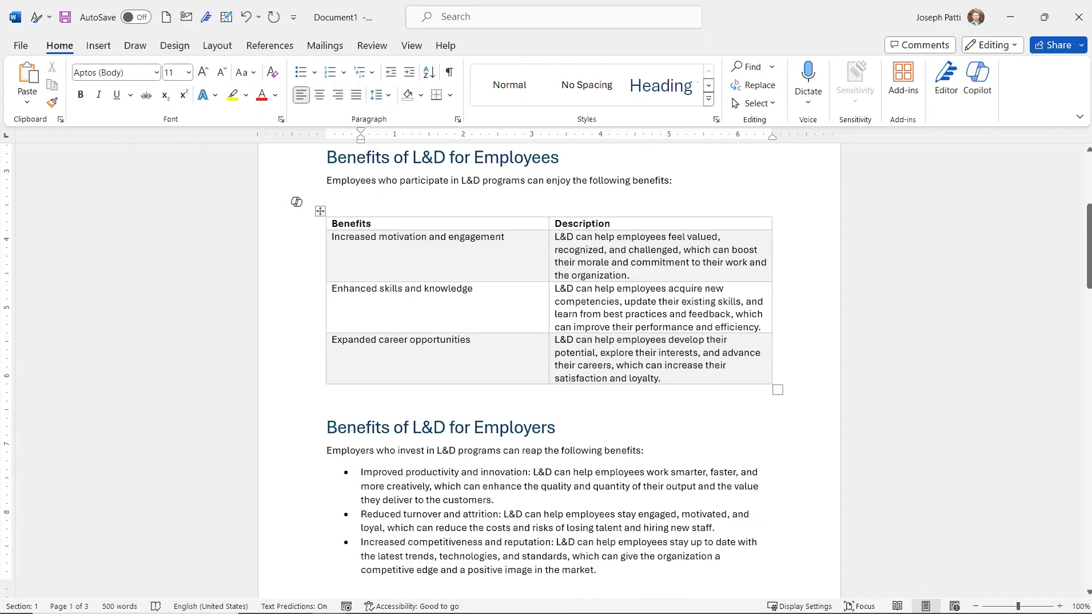
{"action": "scroll", "coordinate": [549, 370], "scroll_direction": "down", "scroll_amount": 10}
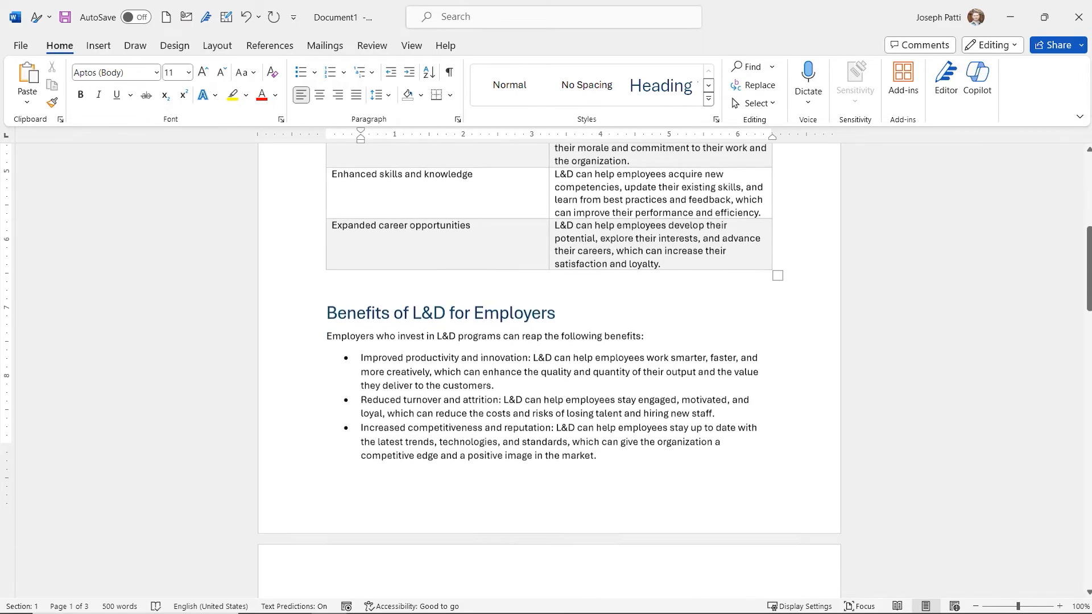
{"action": "scroll", "coordinate": [549, 370], "scroll_direction": "down", "scroll_amount": 3}
{"action": "scroll", "coordinate": [549, 369], "scroll_direction": "up", "scroll_amount": 3}
{"action": "scroll", "coordinate": [549, 369], "scroll_direction": "down", "scroll_amount": 2}
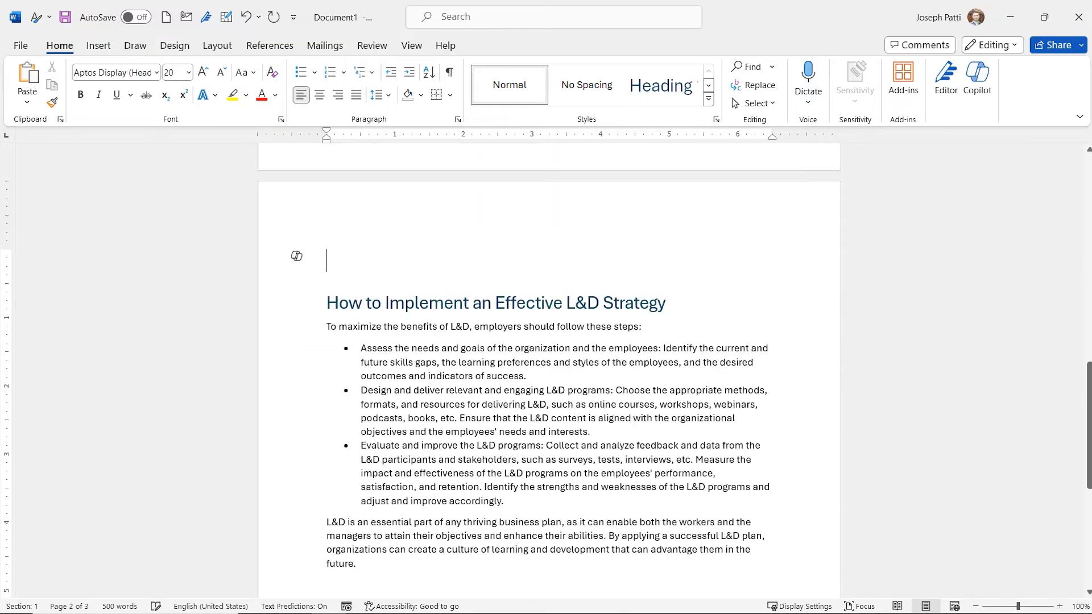
{"action": "scroll", "coordinate": [549, 370], "scroll_direction": "up", "scroll_amount": 2}
{"action": "scroll", "coordinate": [549, 370], "scroll_direction": "down", "scroll_amount": 12}
{"action": "scroll", "coordinate": [549, 369], "scroll_direction": "up", "scroll_amount": 15}
{"action": "scroll", "coordinate": [549, 370], "scroll_direction": "up", "scroll_amount": 15}
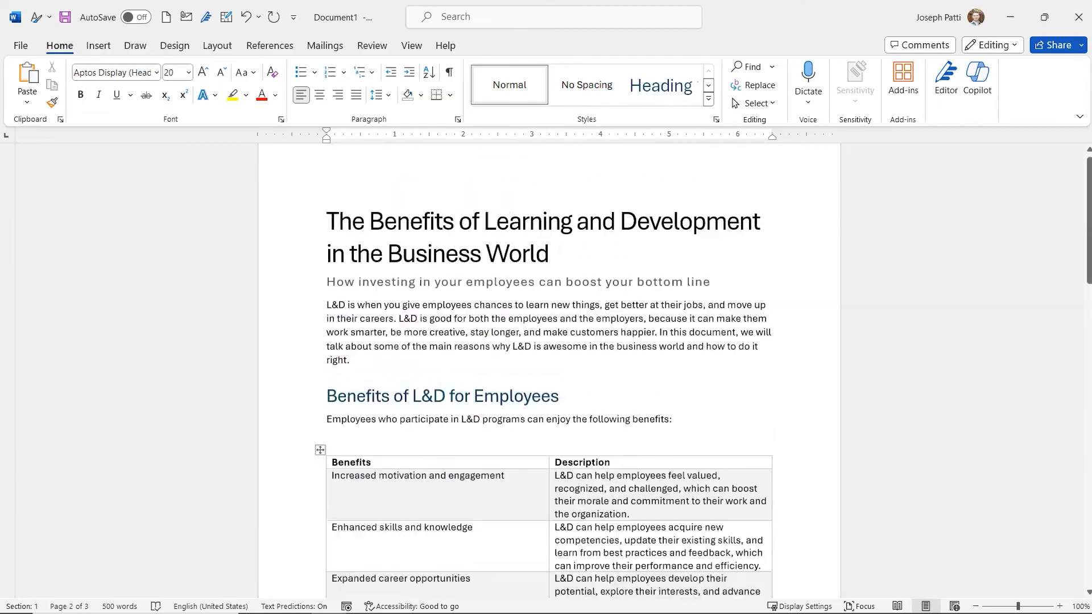
{"action": "scroll", "coordinate": [549, 370], "scroll_direction": "down", "scroll_amount": 4}
{"action": "scroll", "coordinate": [549, 370], "scroll_direction": "down", "scroll_amount": 10}
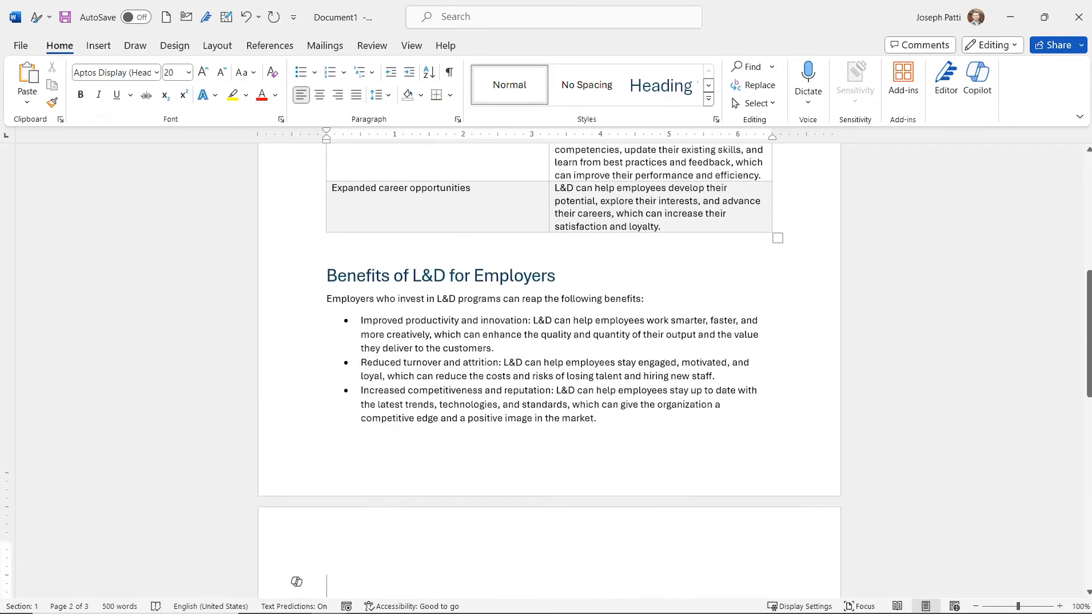
{"action": "scroll", "coordinate": [502, 421], "scroll_direction": "down", "scroll_amount": 4}
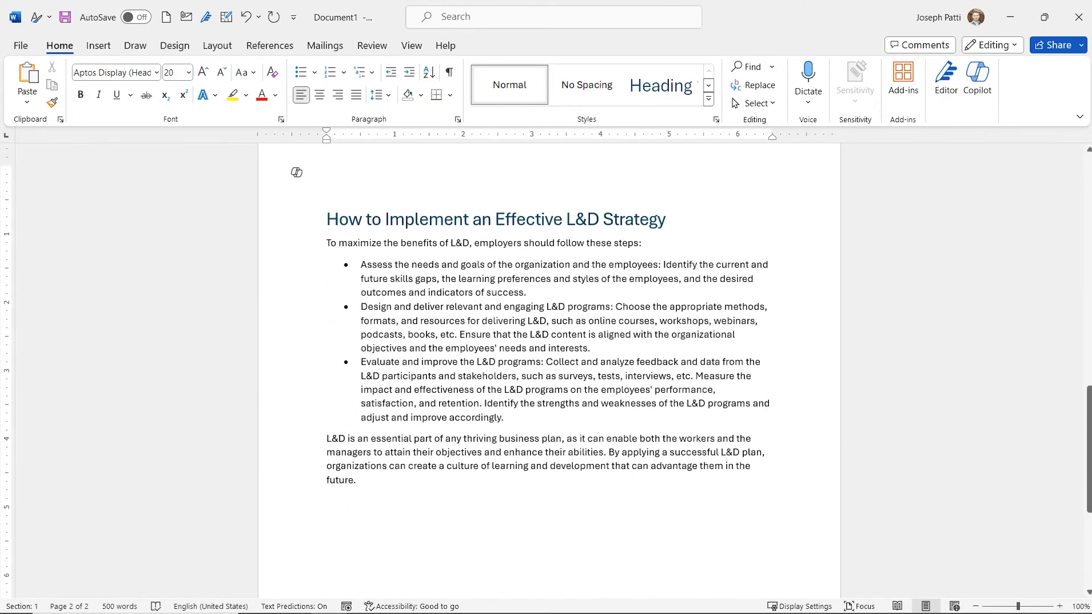
Have Copilot visualize the three bullets under "How to Implement an Effective L&D Strategy" as a table and keep it
{"action": "left_click", "coordinate": [502, 418]}
{"action": "left_click_drag", "start_coordinate": [503, 419], "coordinate": [361, 265]}
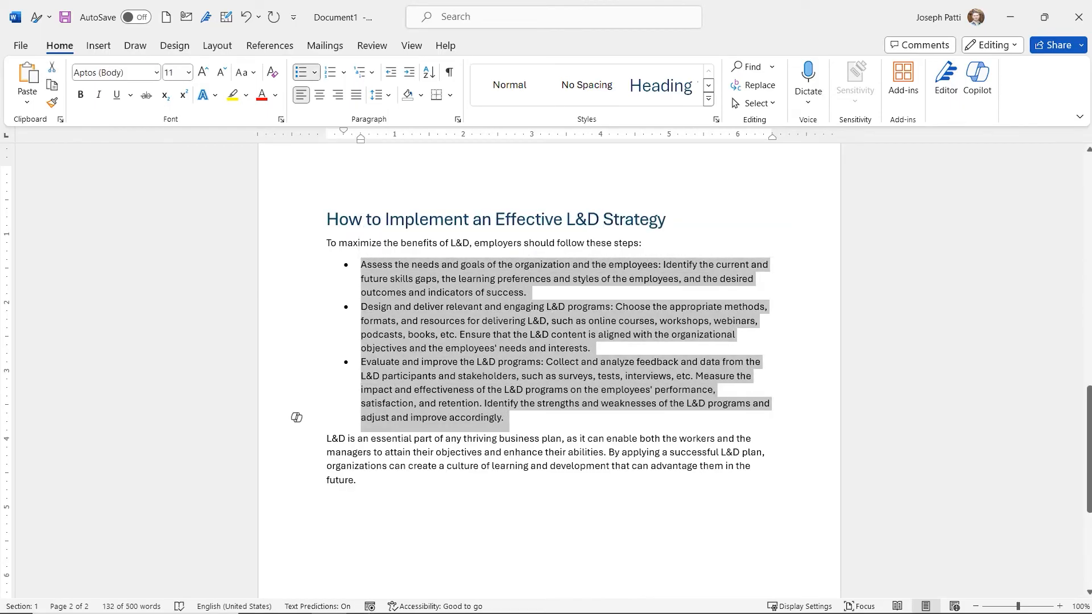
{"action": "left_click", "coordinate": [297, 418]}
{"action": "key", "text": "t"}
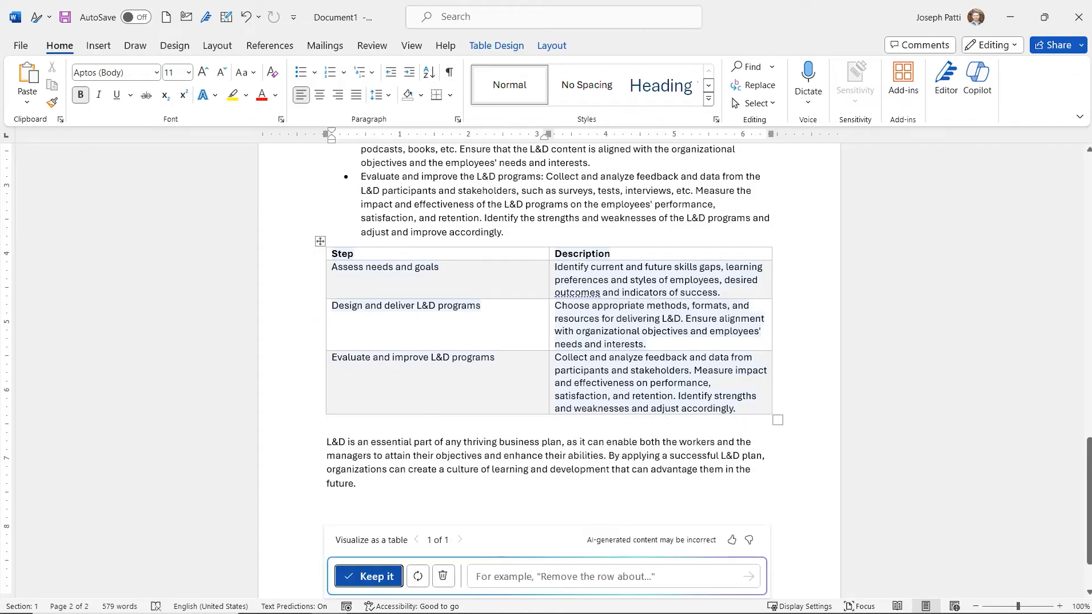
{"action": "scroll", "coordinate": [549, 335], "scroll_direction": "up", "scroll_amount": 3}
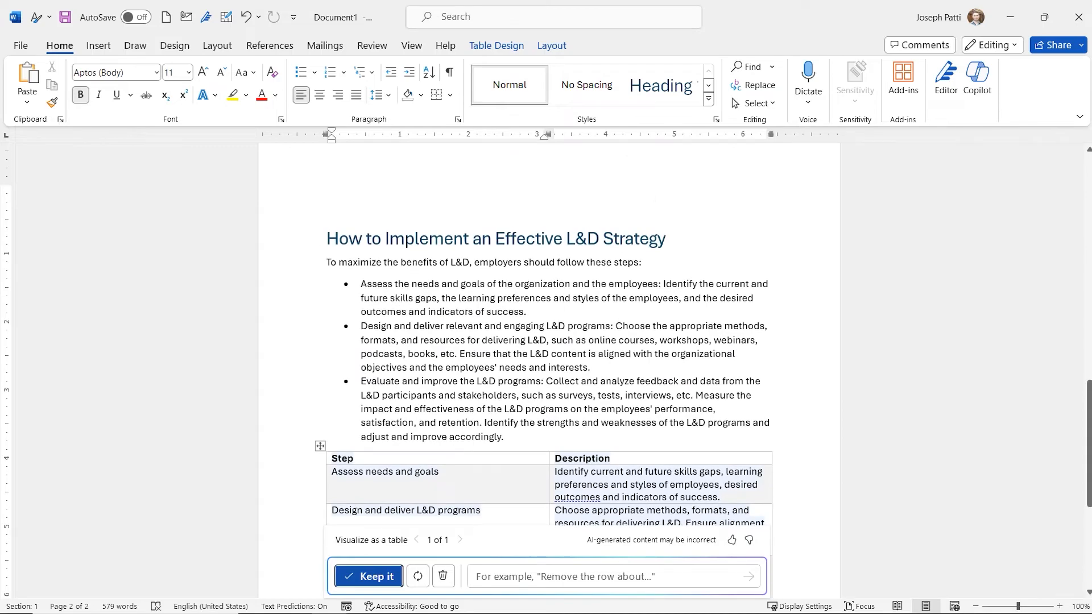
{"action": "scroll", "coordinate": [549, 335], "scroll_direction": "down", "scroll_amount": 2}
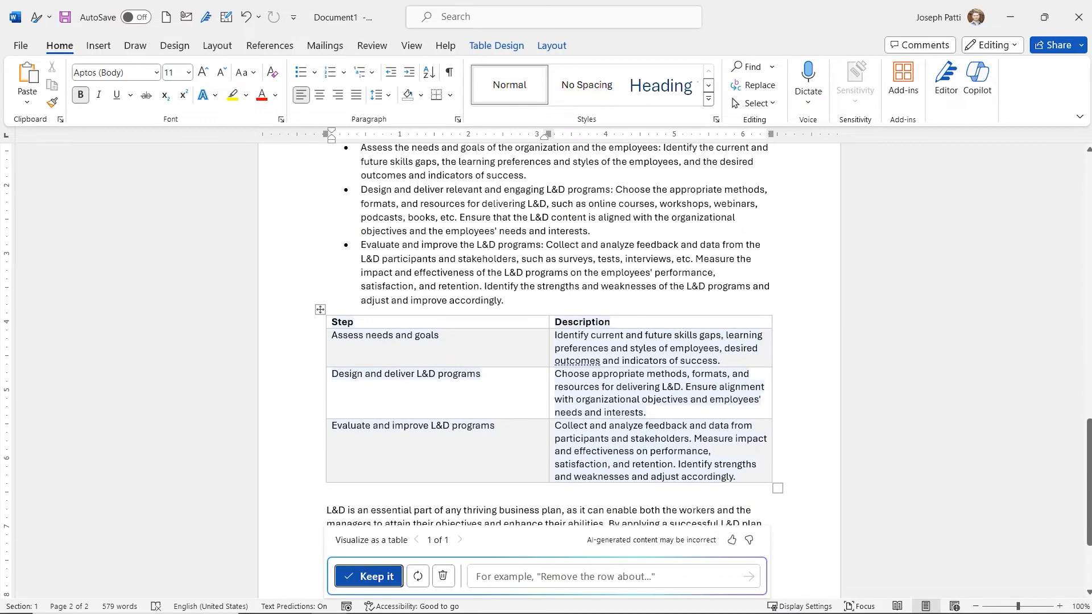
{"action": "scroll", "coordinate": [549, 336], "scroll_direction": "down", "scroll_amount": 1}
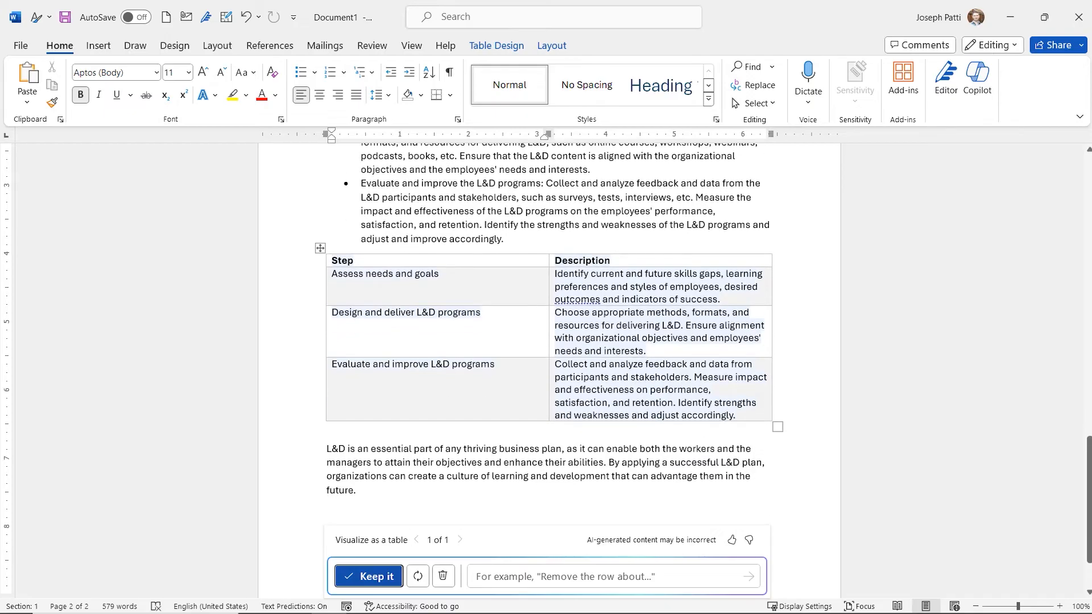
{"action": "scroll", "coordinate": [549, 335], "scroll_direction": "up", "scroll_amount": 12}
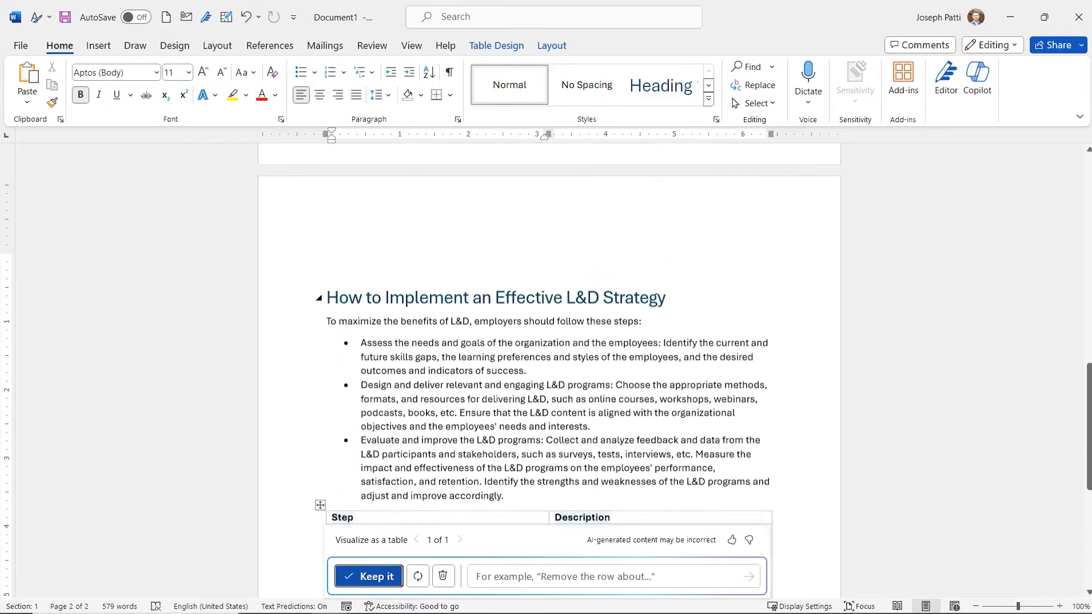
{"action": "scroll", "coordinate": [549, 336], "scroll_direction": "up", "scroll_amount": 4}
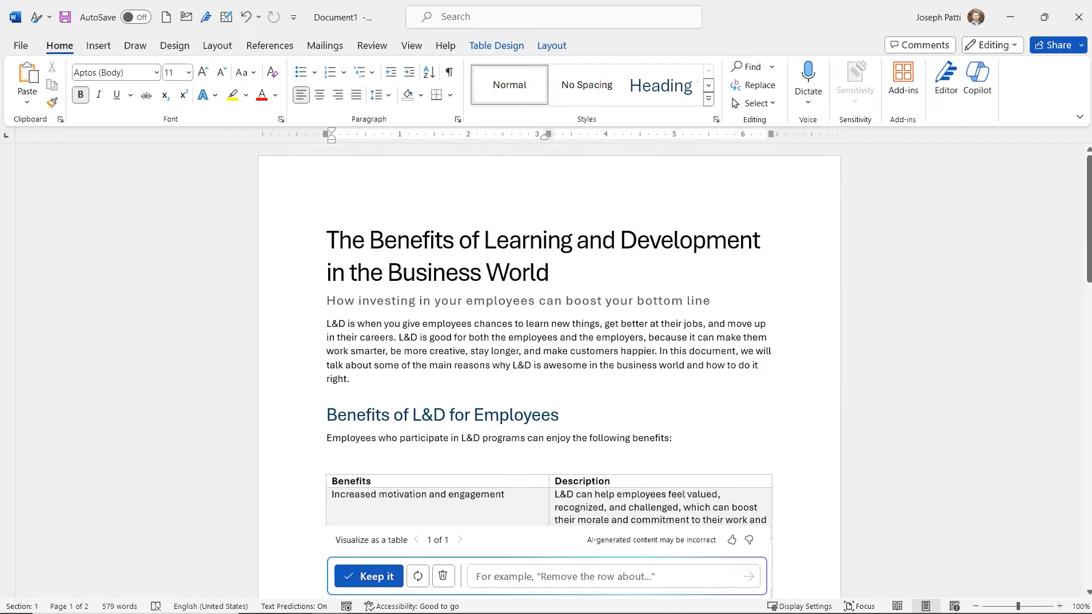
{"action": "left_click", "coordinate": [369, 577]}
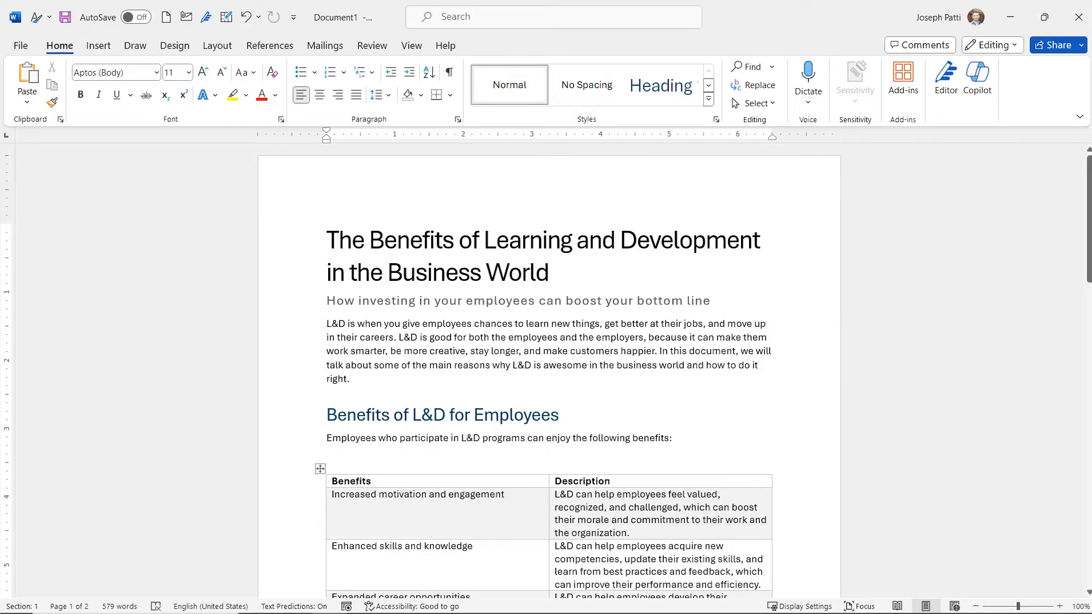
Generate a Copilot table from the introductory paragraph below the subtitle, and discard it
{"action": "left_click", "coordinate": [296, 378]}
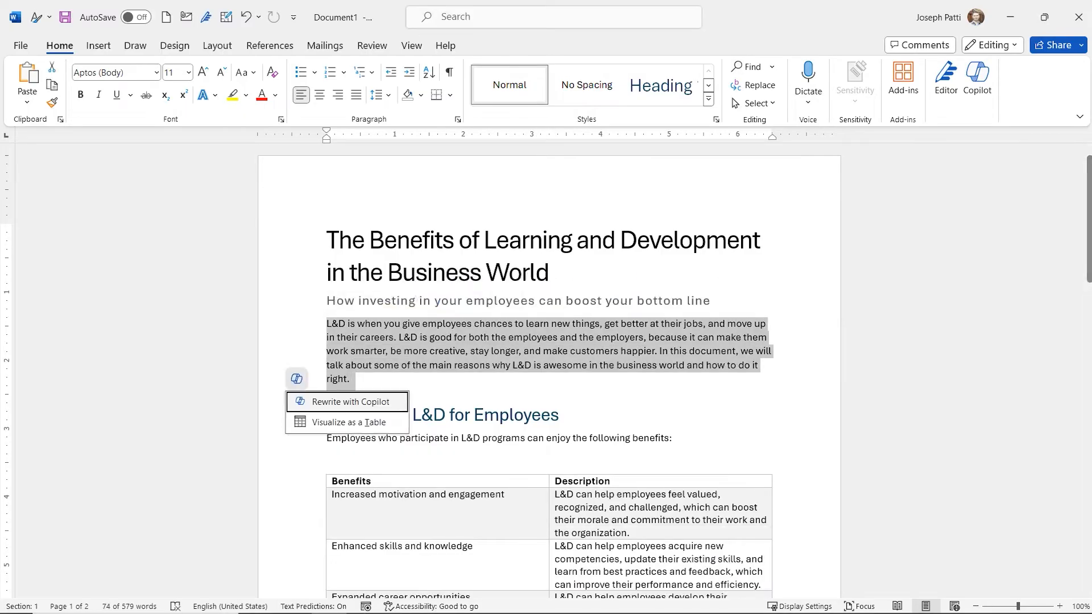
{"action": "key", "text": "Return"}
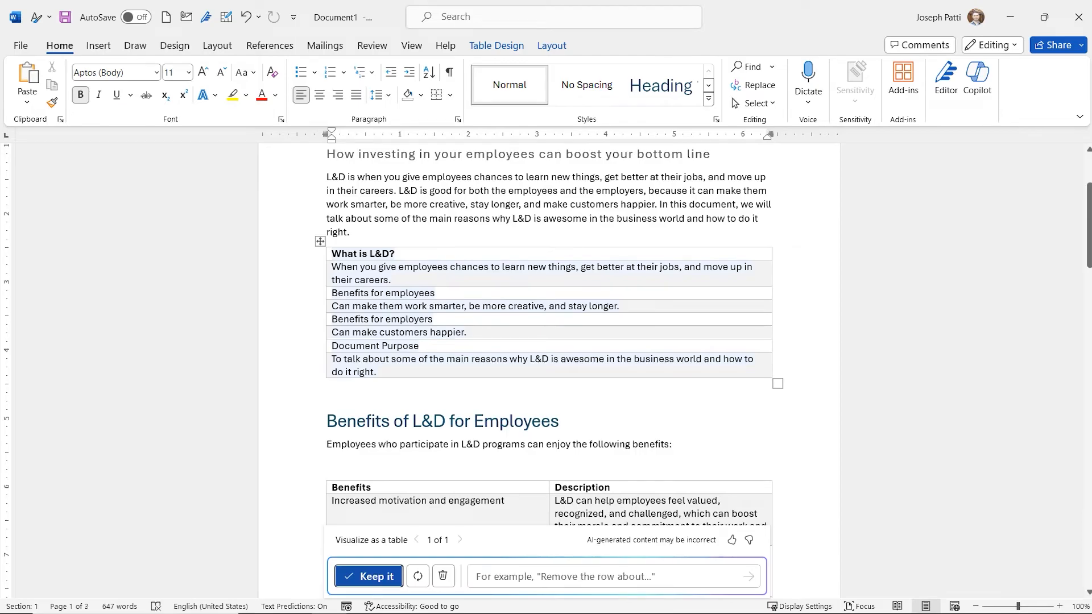
{"action": "left_click", "coordinate": [443, 577]}
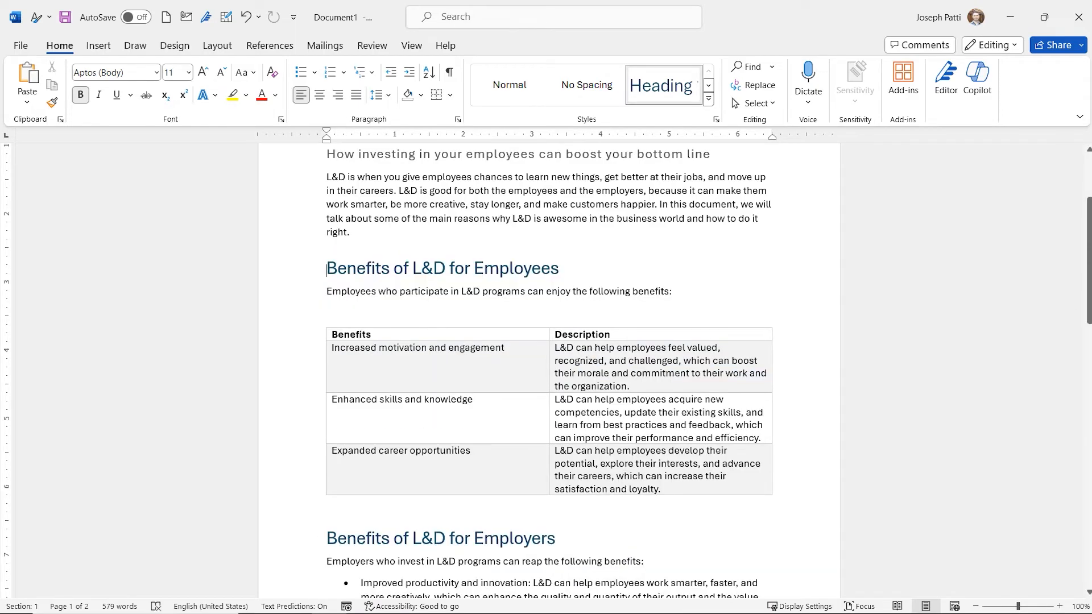
{"action": "scroll", "coordinate": [549, 370], "scroll_direction": "up", "scroll_amount": 3}
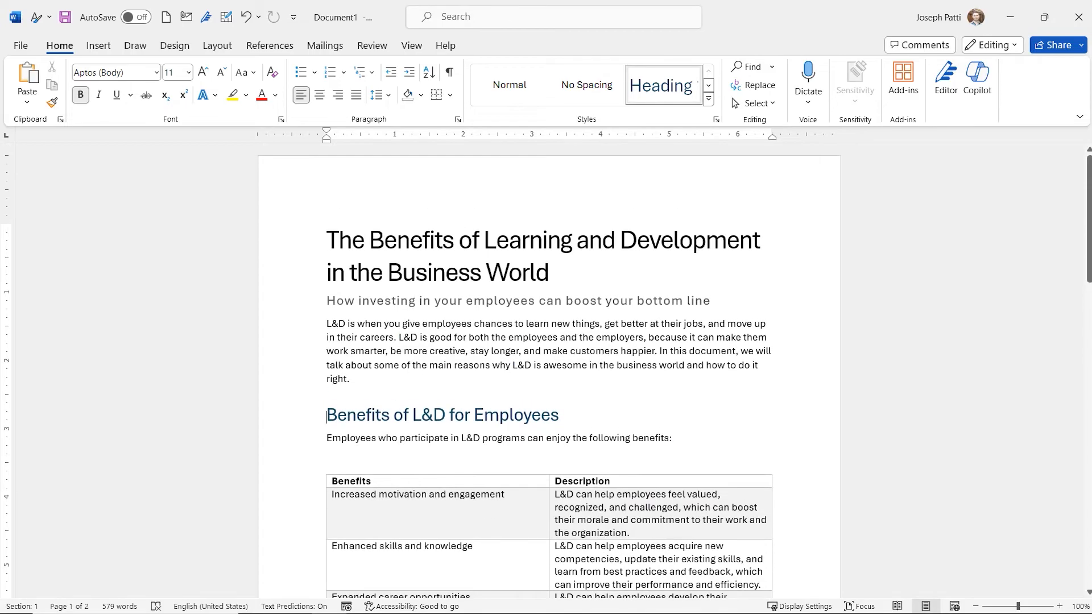
Delete the three original strategy bullets above the Step and Description table, leaving no empty bullet line
{"action": "scroll", "coordinate": [549, 370], "scroll_direction": "down", "scroll_amount": 15}
{"action": "scroll", "coordinate": [549, 370], "scroll_direction": "down", "scroll_amount": 4}
{"action": "scroll", "coordinate": [549, 369], "scroll_direction": "up", "scroll_amount": 3}
{"action": "left_click_drag", "start_coordinate": [509, 421], "coordinate": [360, 264]}
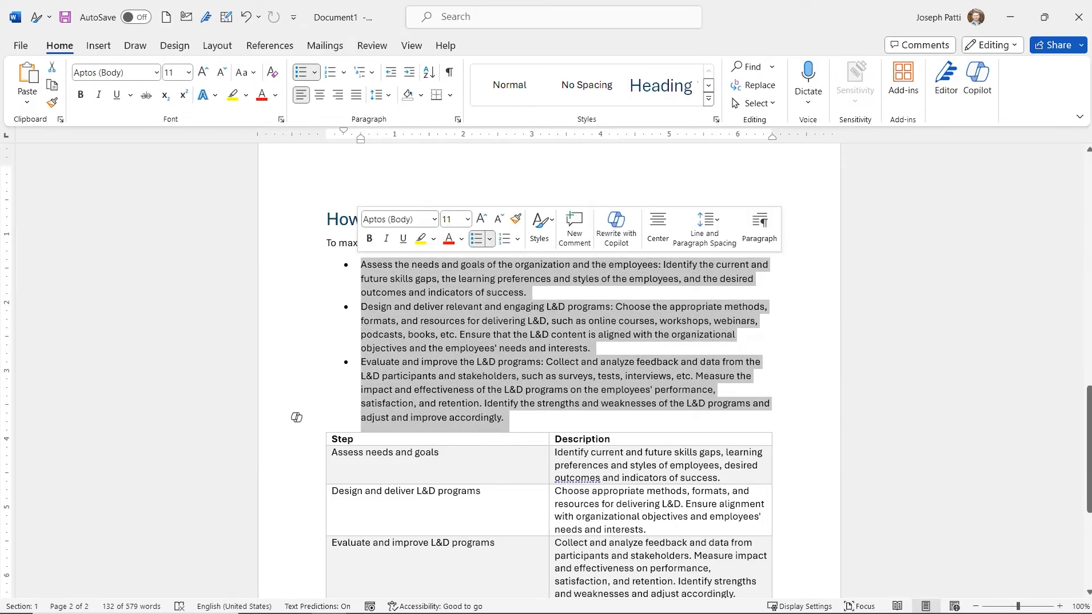
{"action": "key", "text": "Delete"}
{"action": "key", "text": "Delete"}
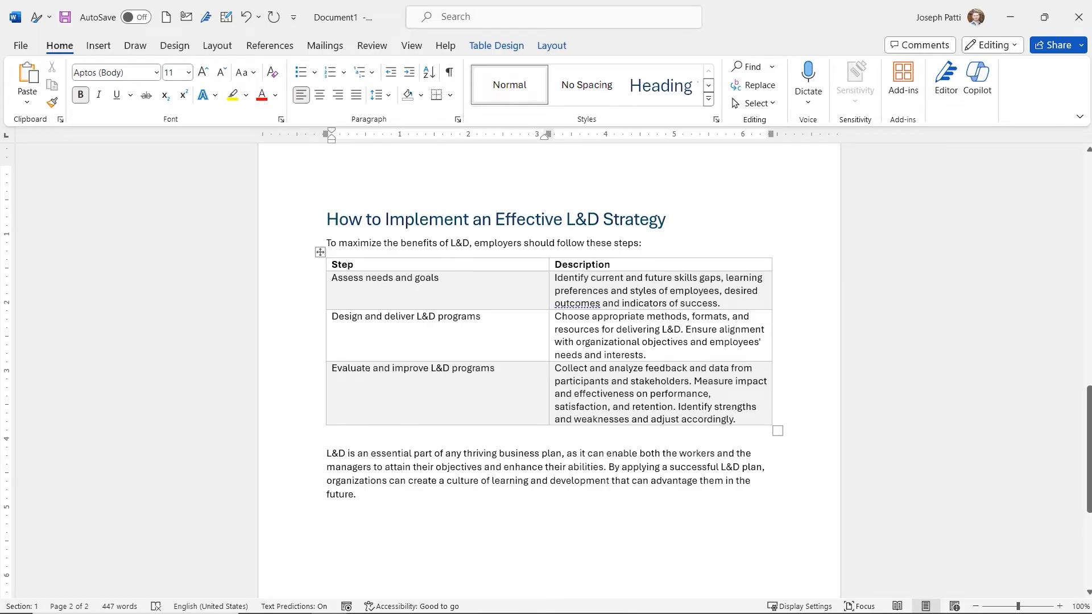
Have Copilot visualize the three bullets under "Benefits of L&D for Employers" as a table and keep the result
{"action": "left_click", "coordinate": [356, 495]}
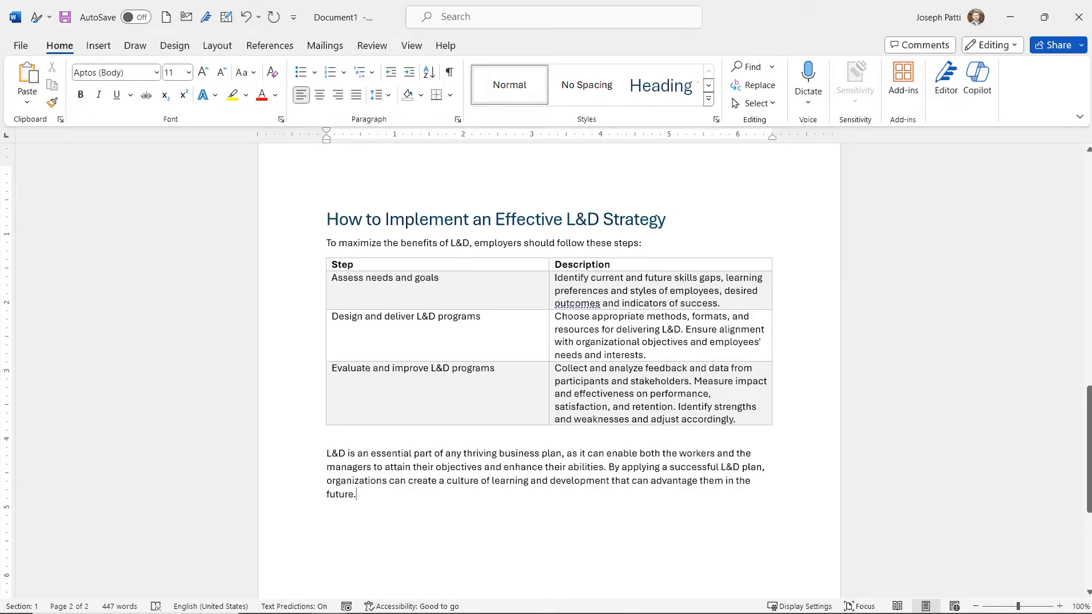
{"action": "scroll", "coordinate": [550, 370], "scroll_direction": "up", "scroll_amount": 6}
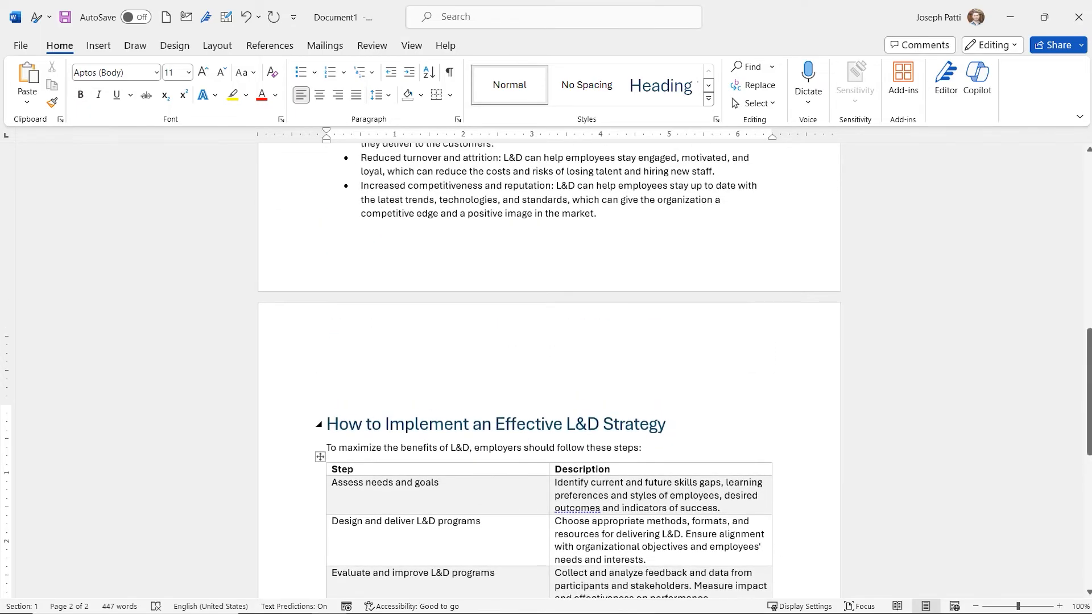
{"action": "left_click_drag", "start_coordinate": [297, 252], "coordinate": [296, 350]}
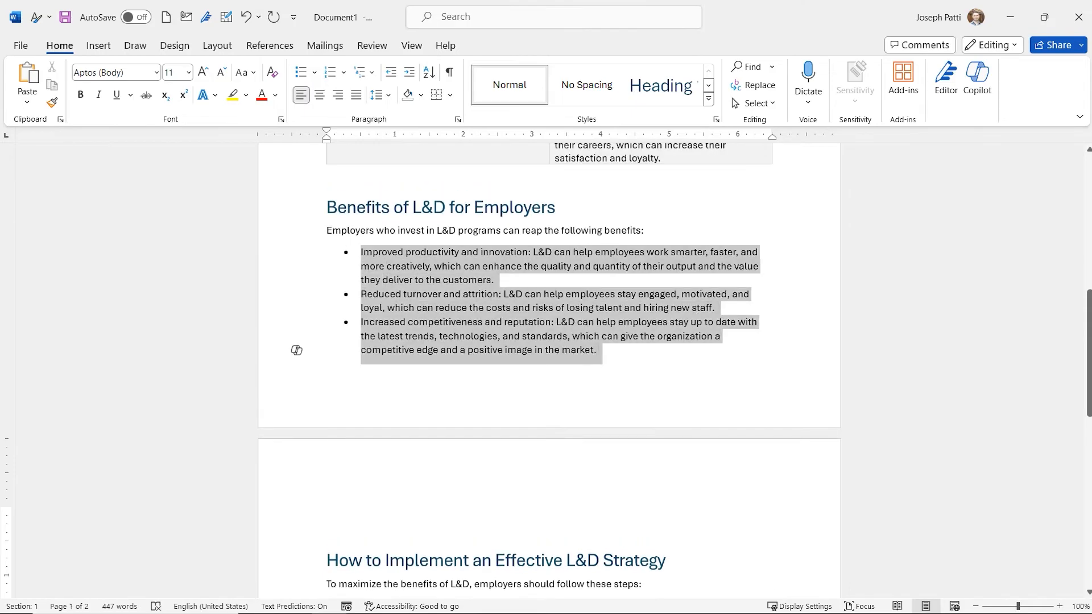
{"action": "left_click", "coordinate": [297, 350]}
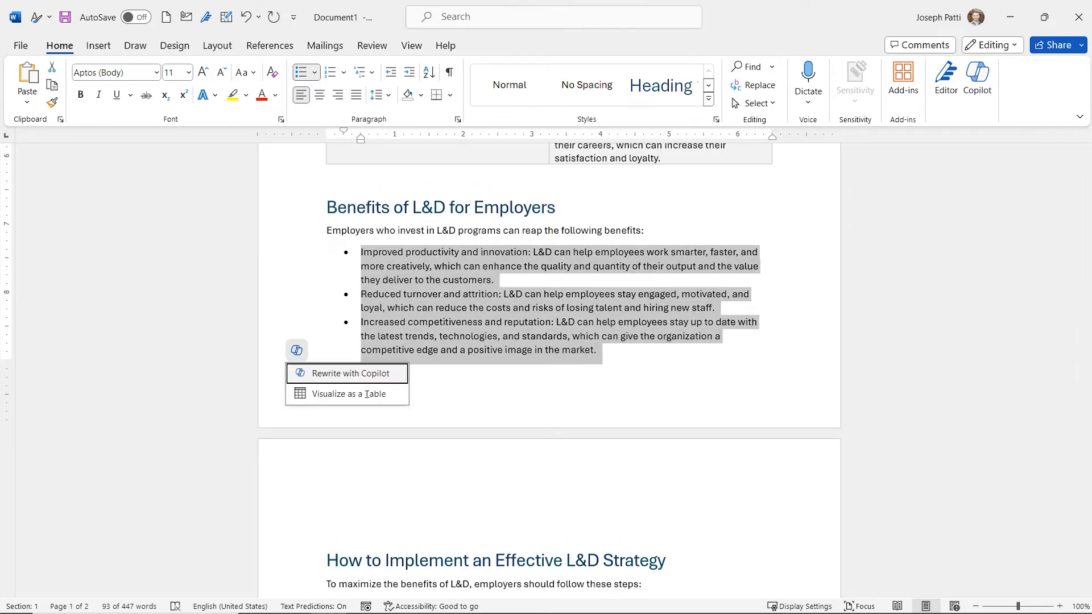
{"action": "left_click", "coordinate": [335, 394]}
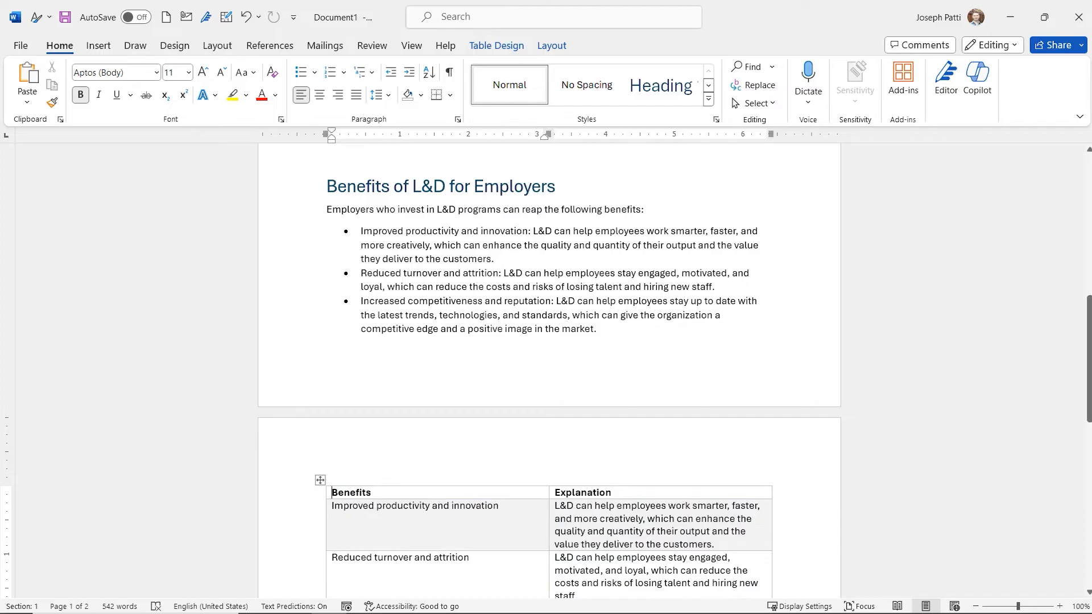
Delete the three original bullets above the Benefits and Explanation table for employers, leaving no empty bullet line
{"action": "left_click_drag", "start_coordinate": [598, 329], "coordinate": [361, 231]}
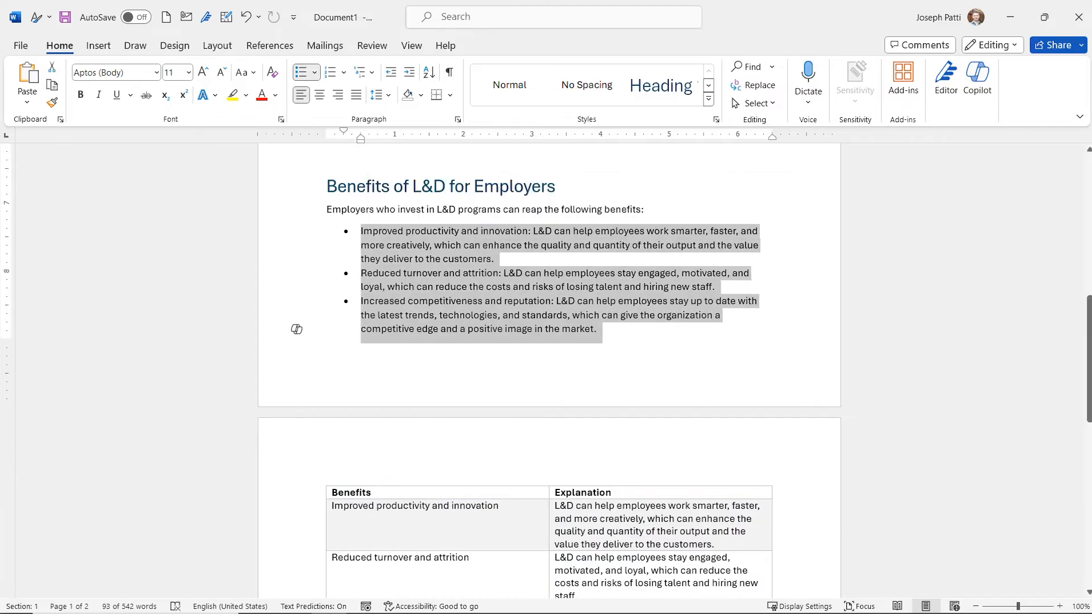
{"action": "key", "text": "Delete"}
{"action": "key", "text": "Delete"}
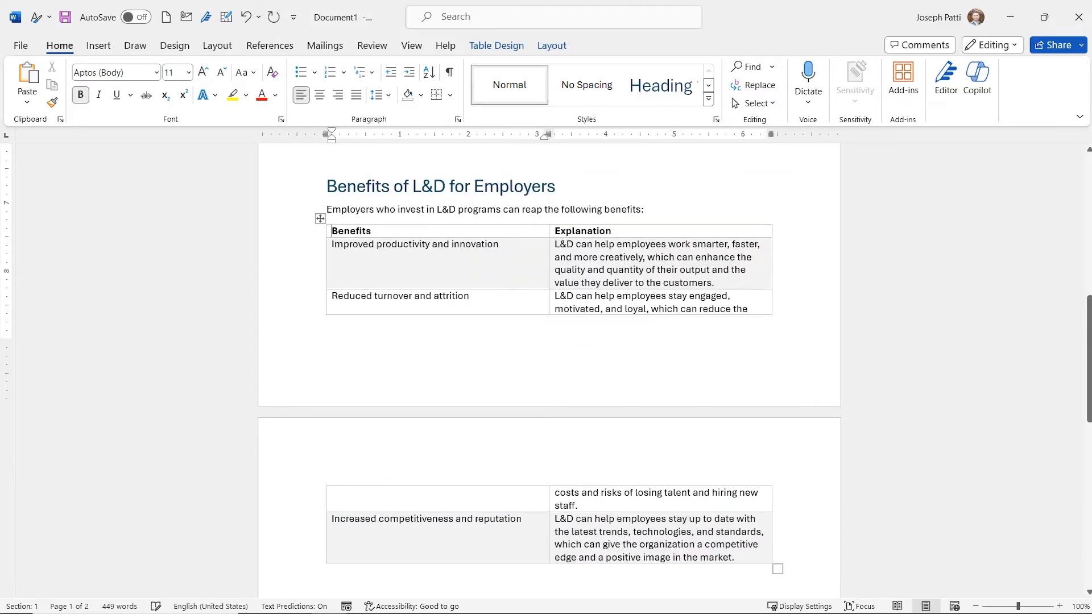
Insert a page break before the "Benefits of L&D for Employers" heading and review the document's layout
{"action": "scroll", "coordinate": [549, 369], "scroll_direction": "down", "scroll_amount": 5}
{"action": "scroll", "coordinate": [549, 370], "scroll_direction": "up", "scroll_amount": 15}
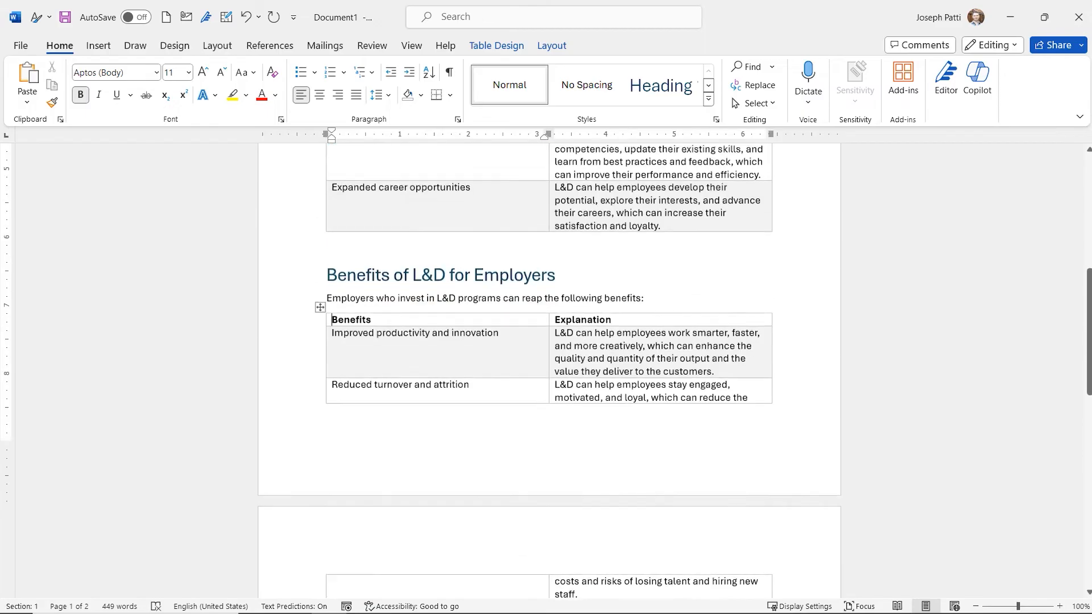
{"action": "scroll", "coordinate": [549, 370], "scroll_direction": "down", "scroll_amount": 3}
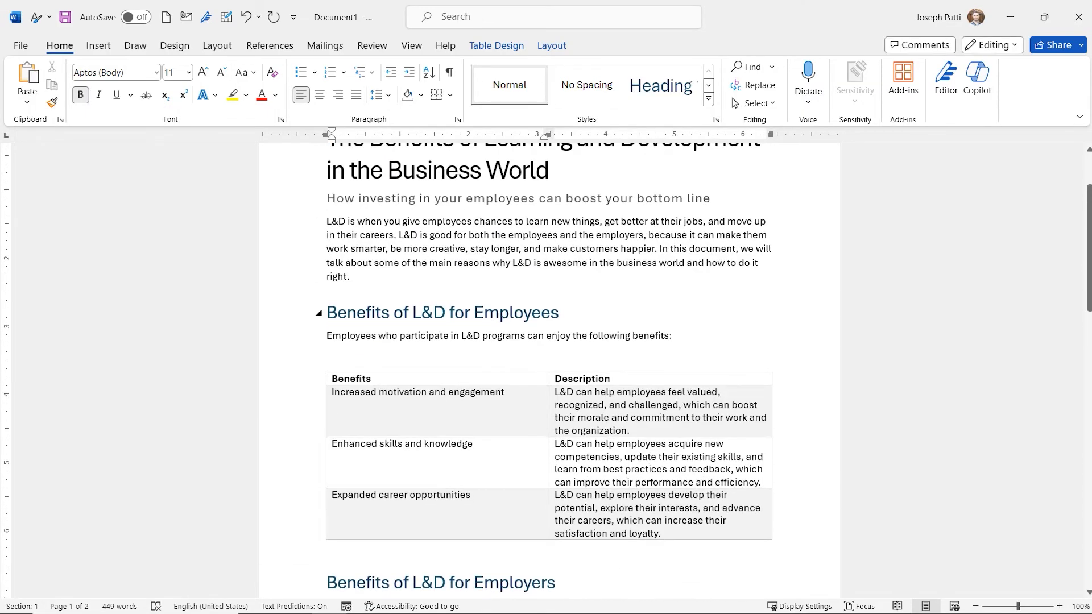
{"action": "scroll", "coordinate": [549, 370], "scroll_direction": "down", "scroll_amount": 5}
{"action": "left_click", "coordinate": [330, 376]}
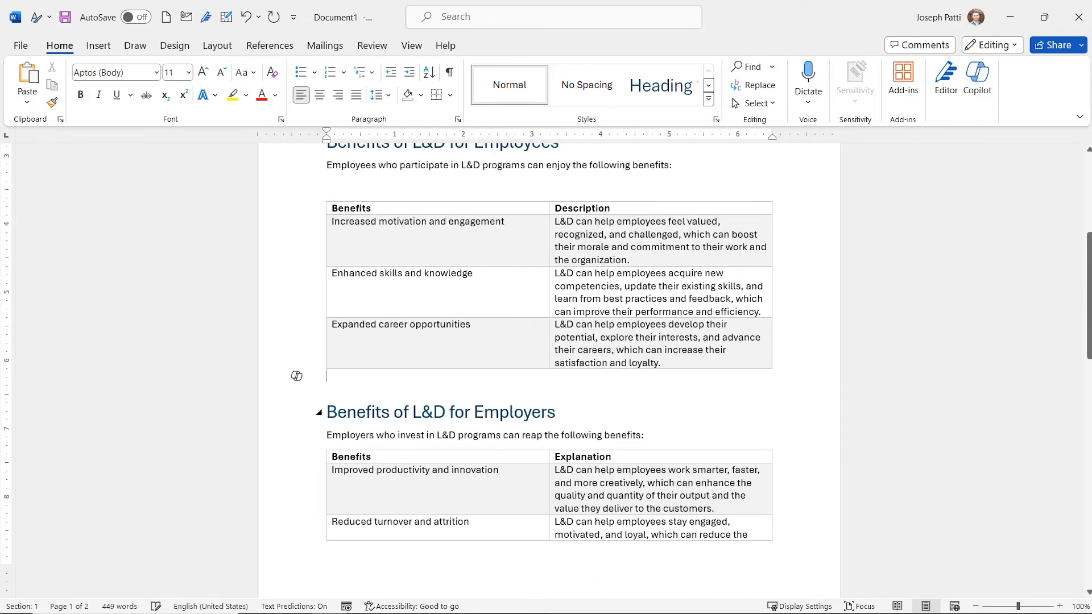
{"action": "left_click", "coordinate": [327, 411]}
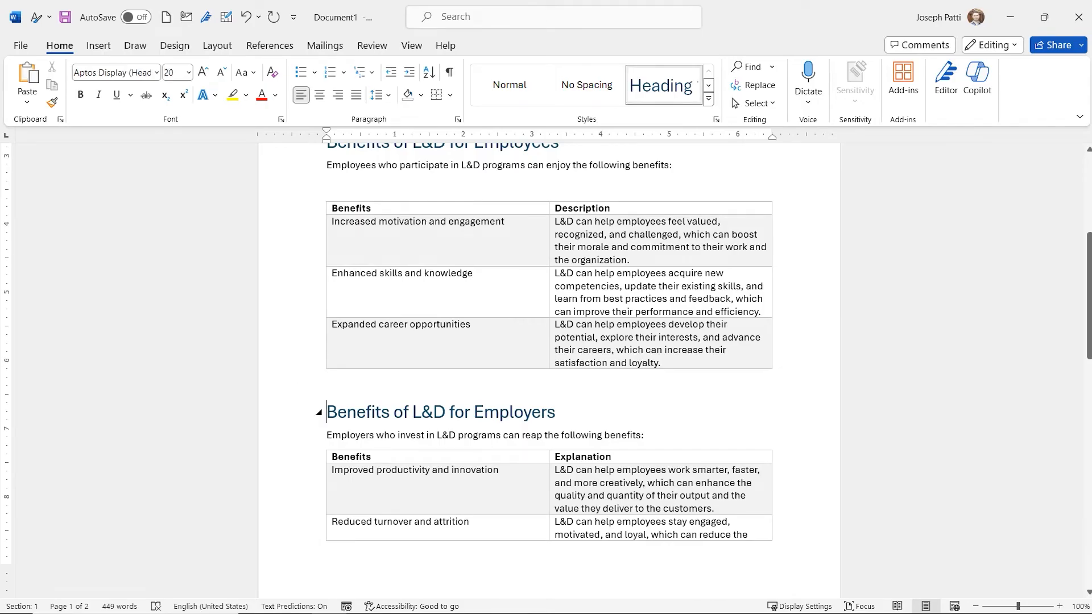
{"action": "key", "text": "ctrl+Return"}
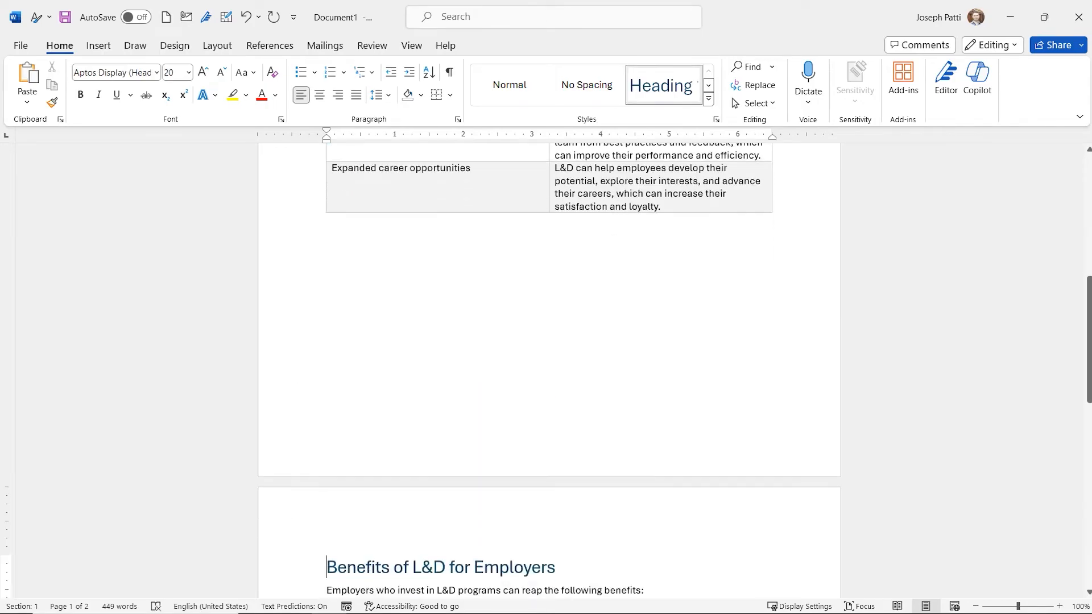
{"action": "scroll", "coordinate": [549, 370], "scroll_direction": "down", "scroll_amount": 10}
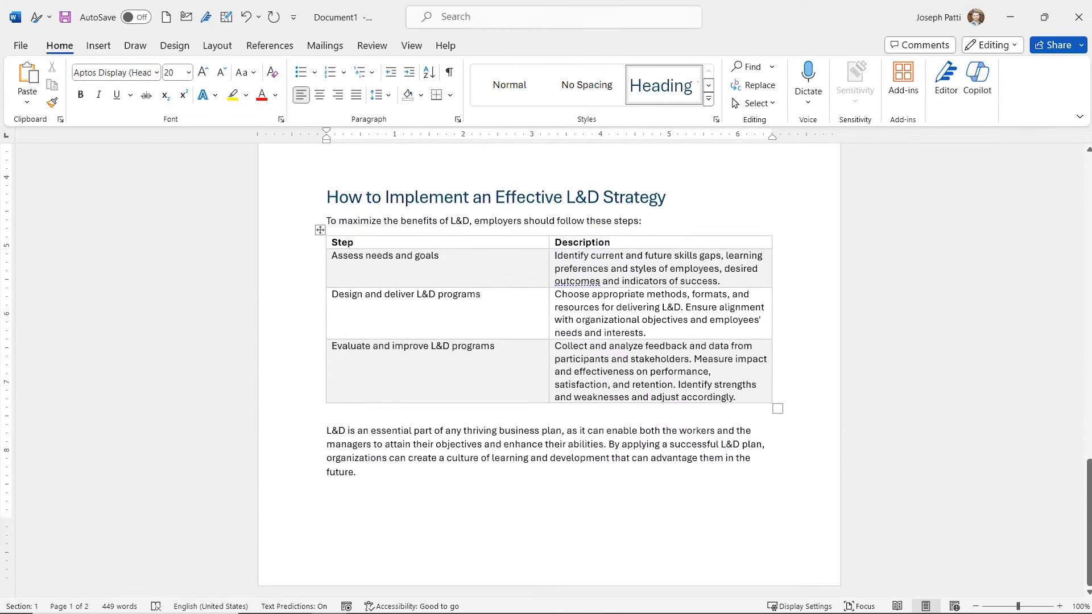
{"action": "scroll", "coordinate": [549, 370], "scroll_direction": "up", "scroll_amount": 4}
{"action": "scroll", "coordinate": [549, 370], "scroll_direction": "up", "scroll_amount": 15}
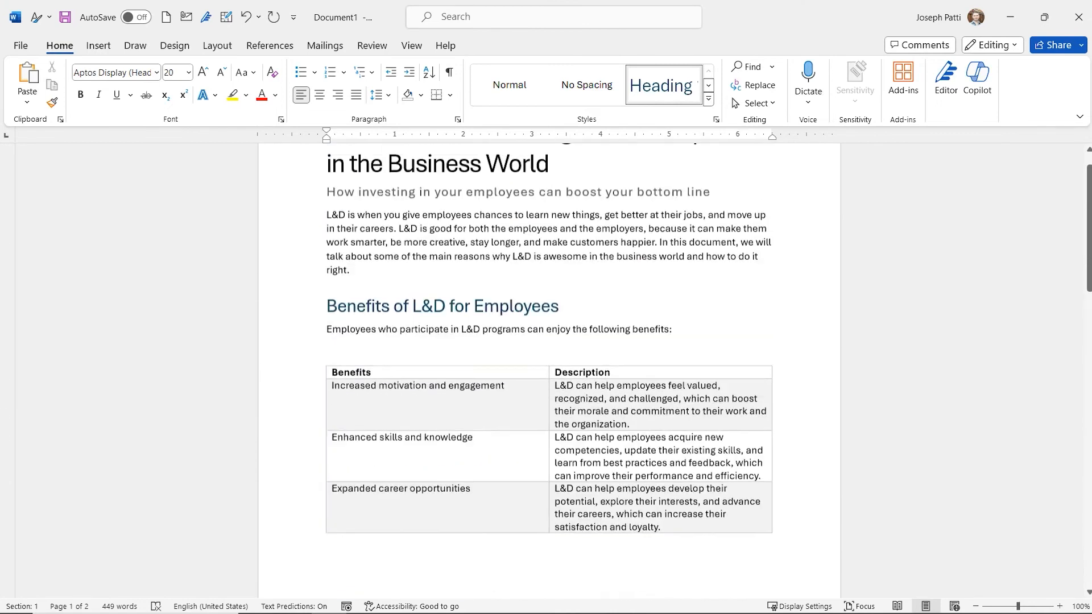
{"action": "scroll", "coordinate": [549, 370], "scroll_direction": "down", "scroll_amount": 3}
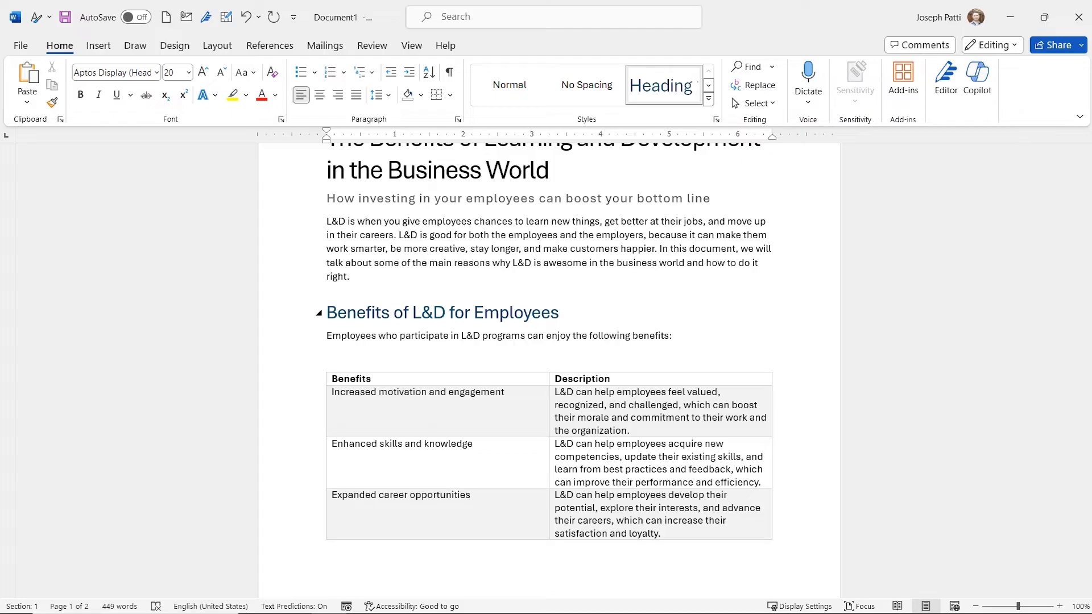
Create a new blank document, have Copilot draft content from the referenced file Word Intro Example.docx, and keep the draft
{"action": "key", "text": "ctrl+n"}
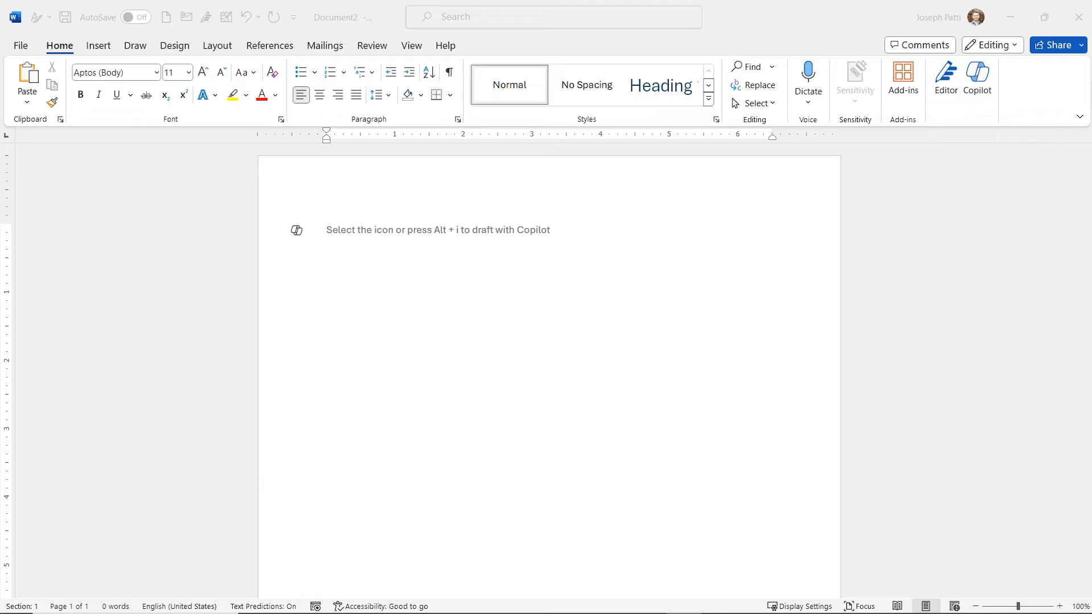
{"action": "key", "text": "alt+i"}
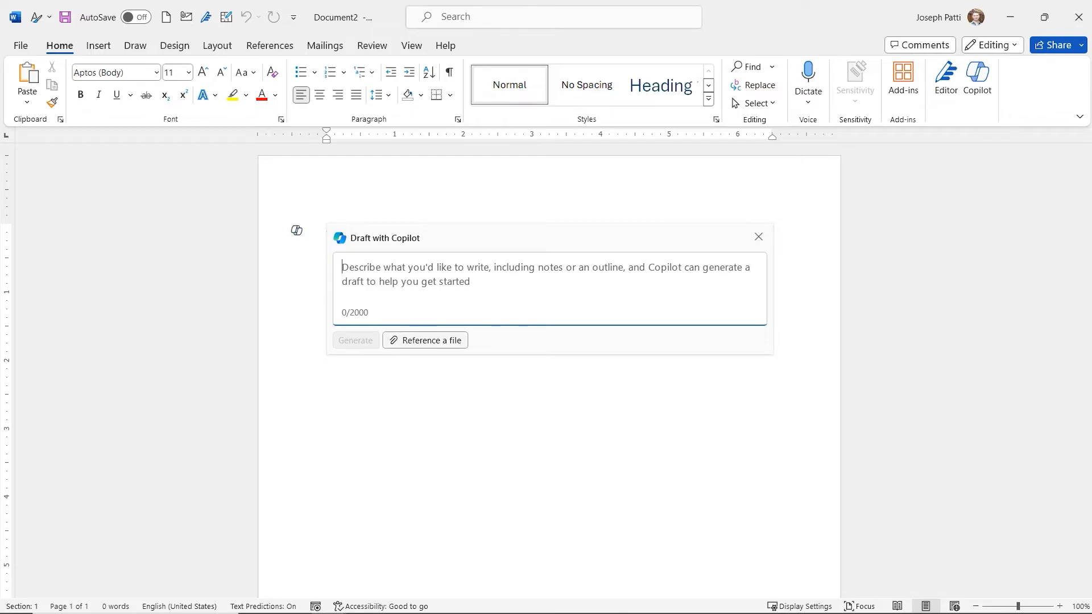
{"action": "type", "text": "/"}
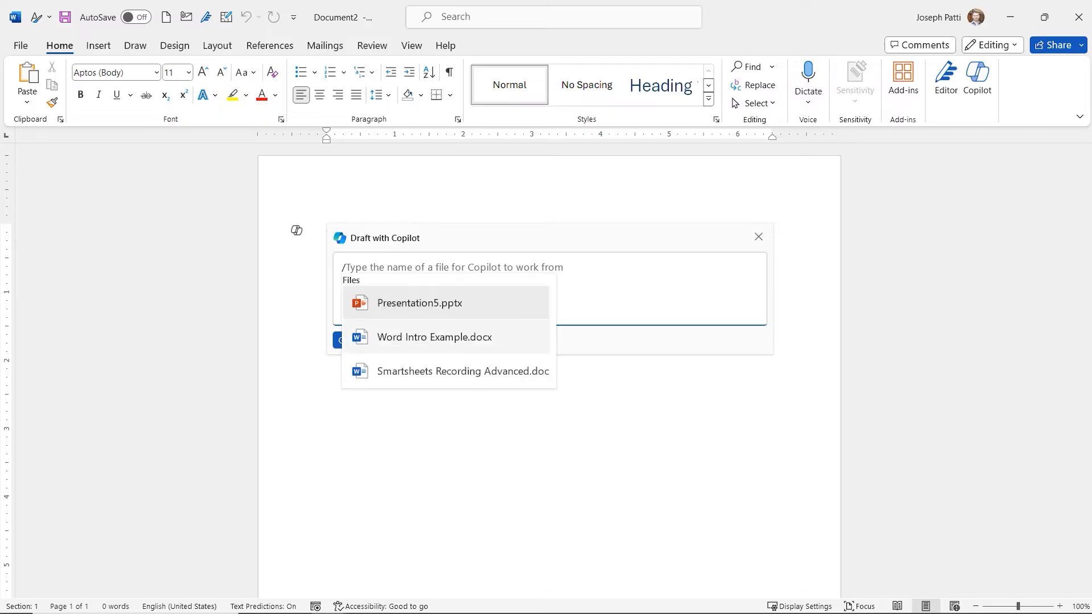
{"action": "type", "text": "wo"}
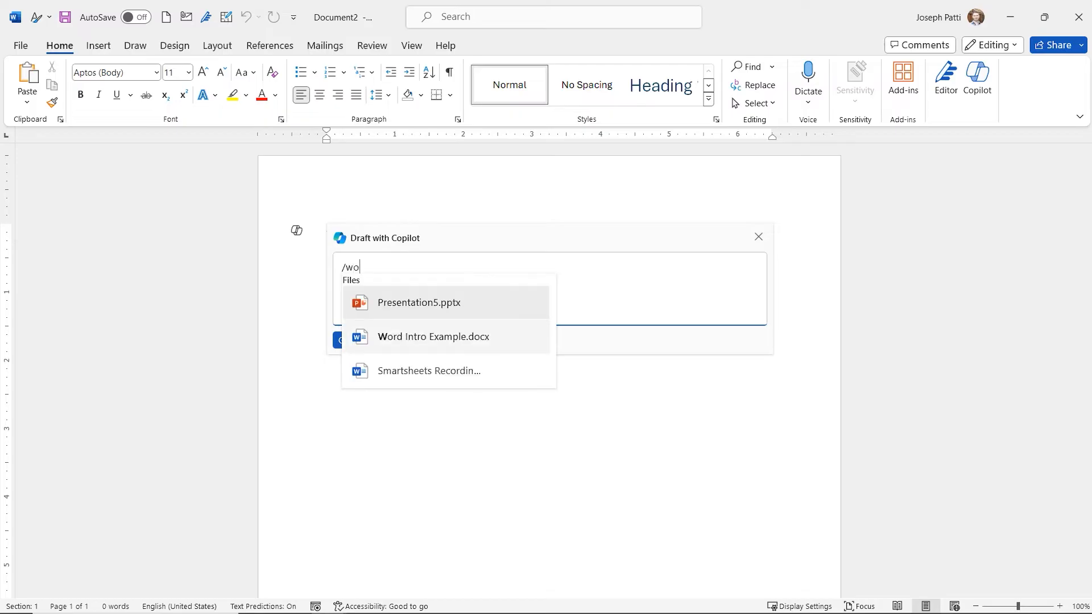
{"action": "type", "text": "rd example"}
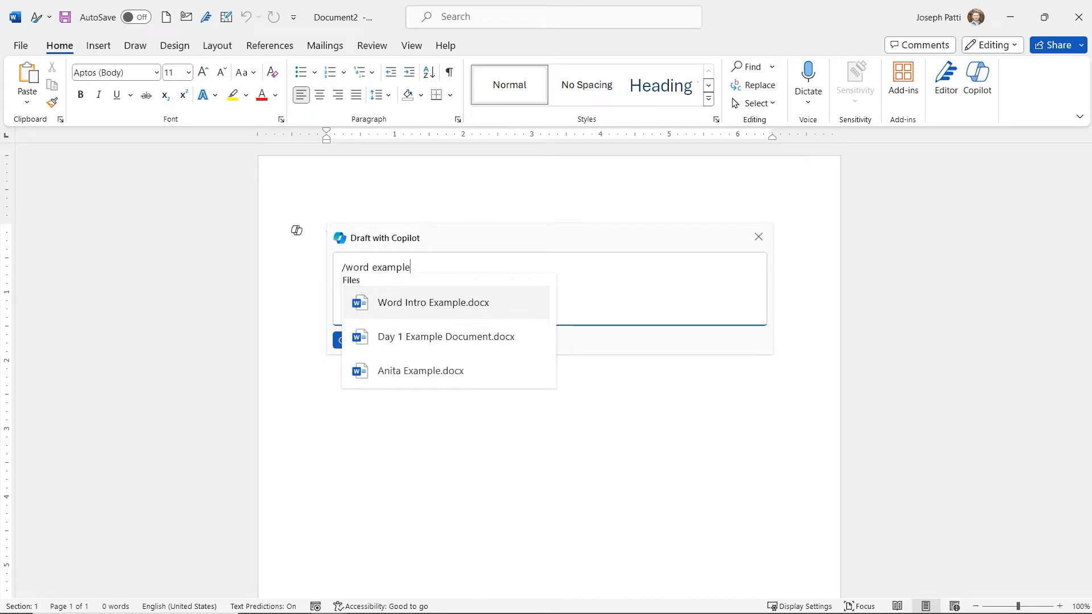
{"action": "key", "text": "Return"}
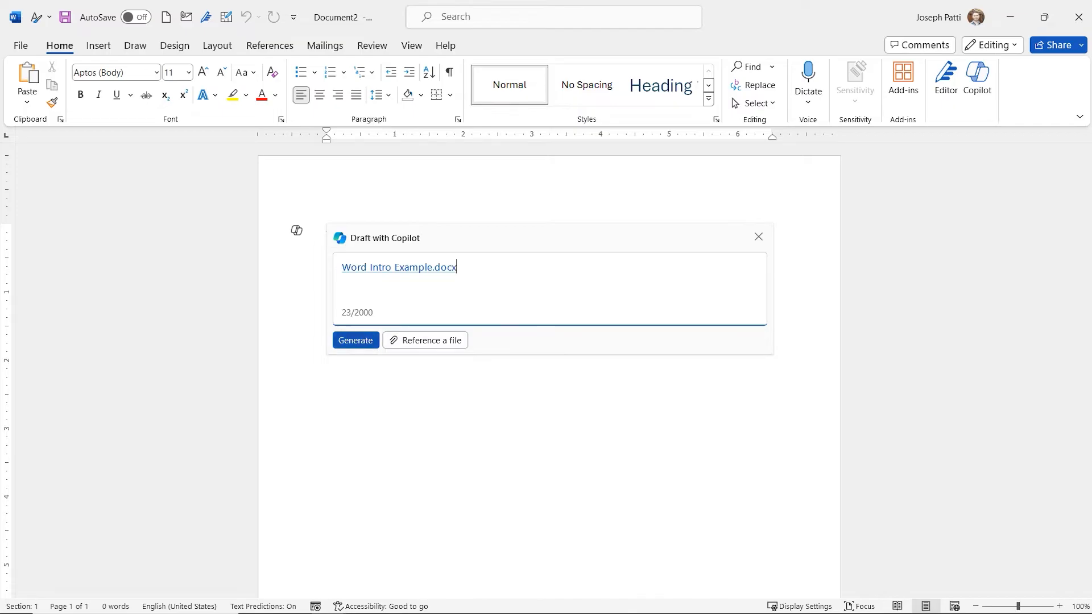
{"action": "key", "text": "Return"}
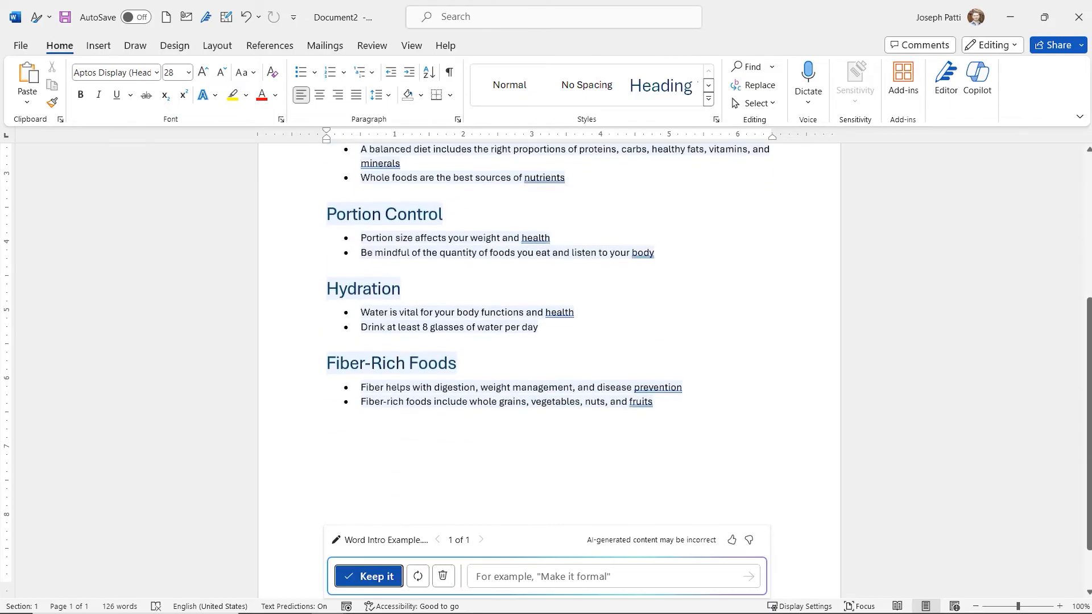
{"action": "key", "text": "Return"}
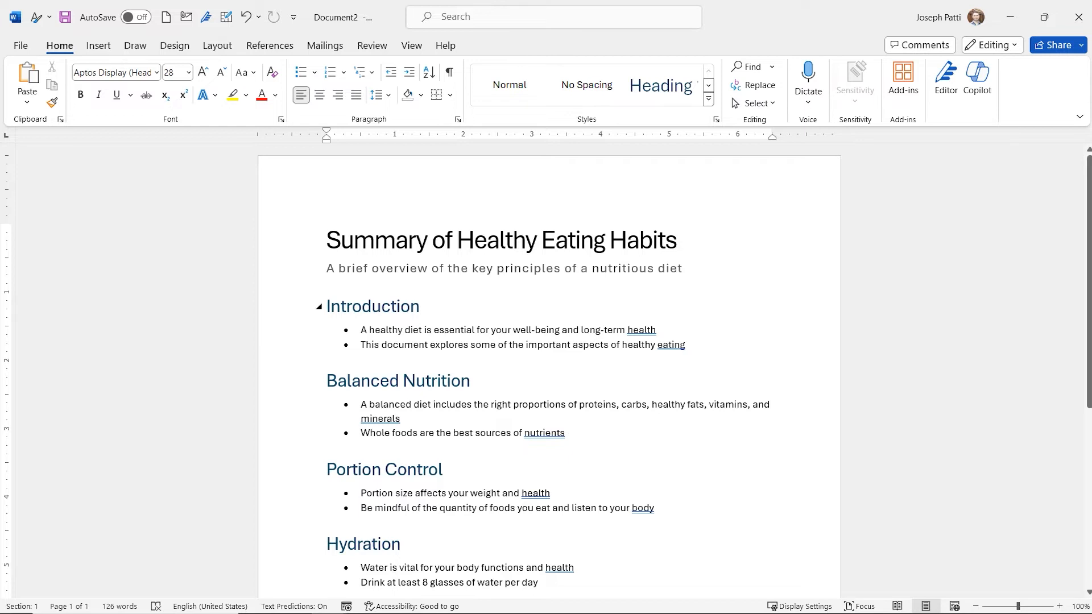
Remove "Summary of" from the document title and center the title
{"action": "key", "text": "ctrl+shift+Right"}
{"action": "key", "text": "ctrl+shift+Right"}
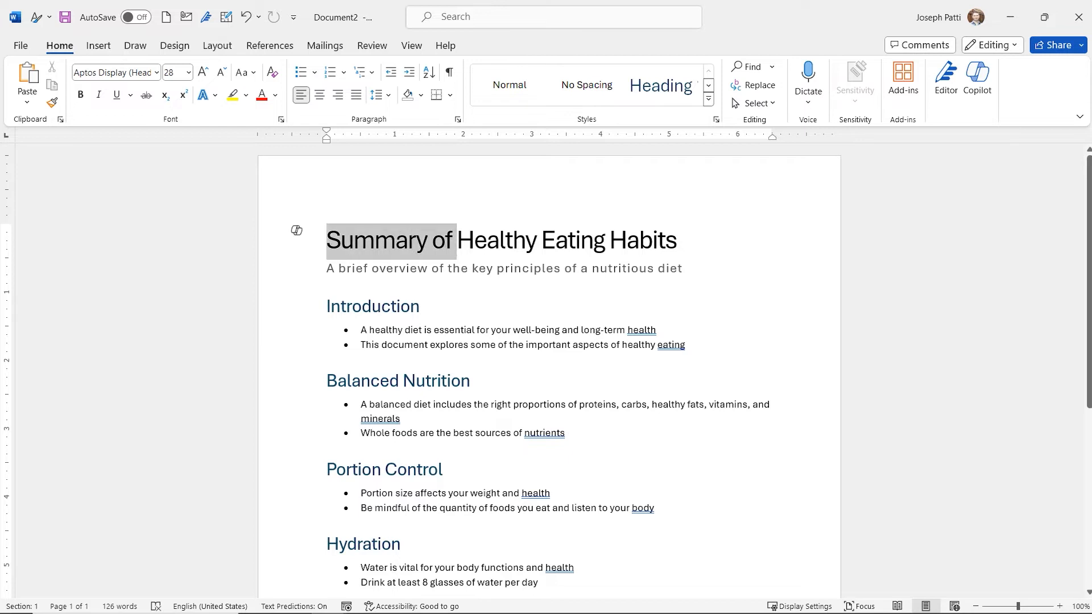
{"action": "key", "text": "Delete"}
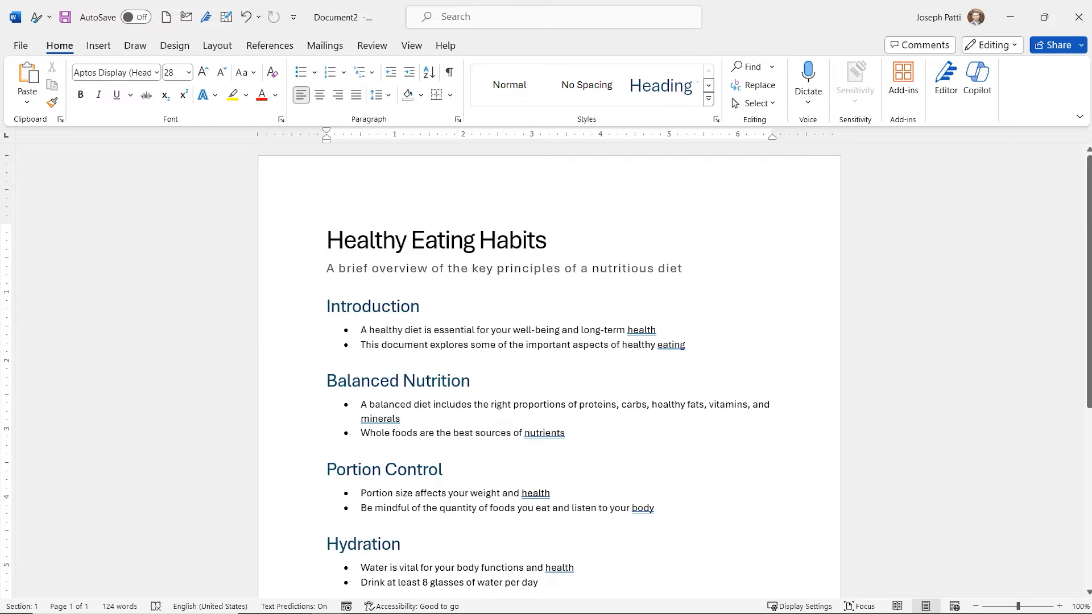
{"action": "key", "text": "ctrl+e"}
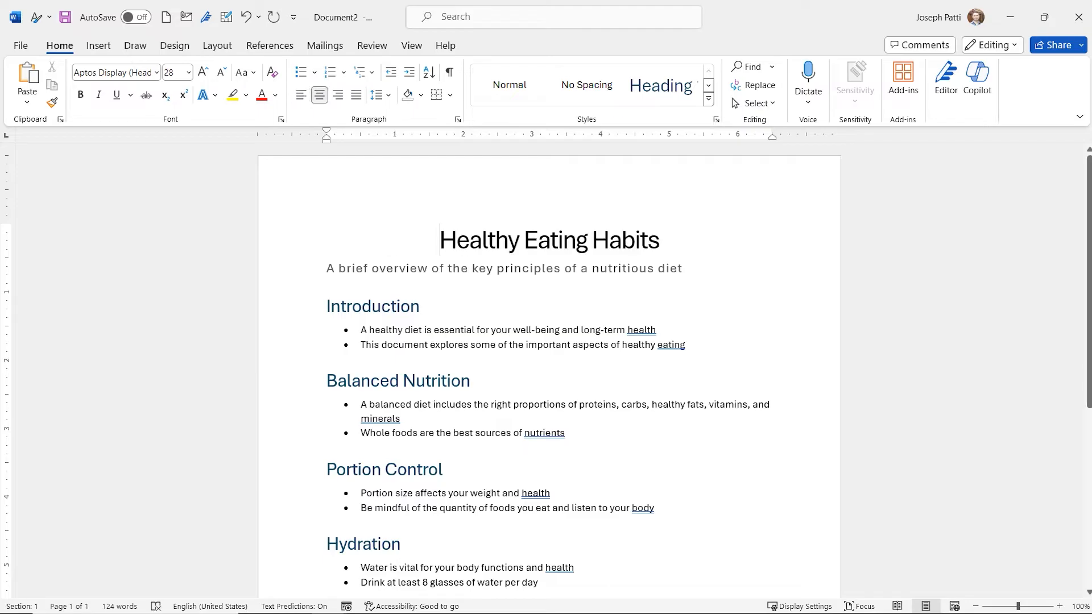
Copy the subtitle "A brief overview of the key principles of a nutritious diet"
{"action": "left_click", "coordinate": [356, 268]}
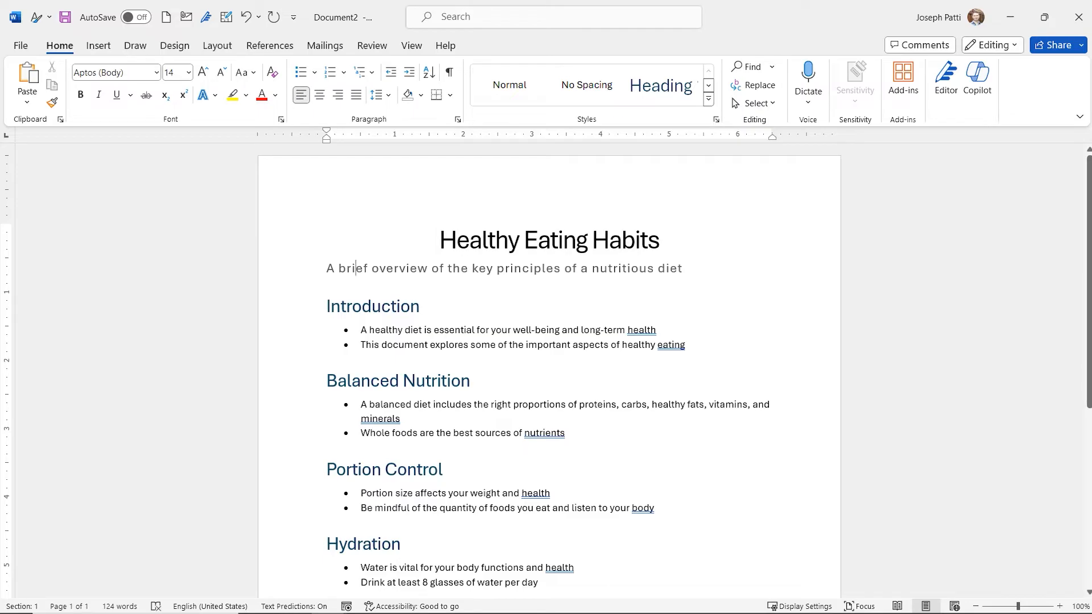
{"action": "left_click_drag", "start_coordinate": [683, 268], "coordinate": [327, 268]}
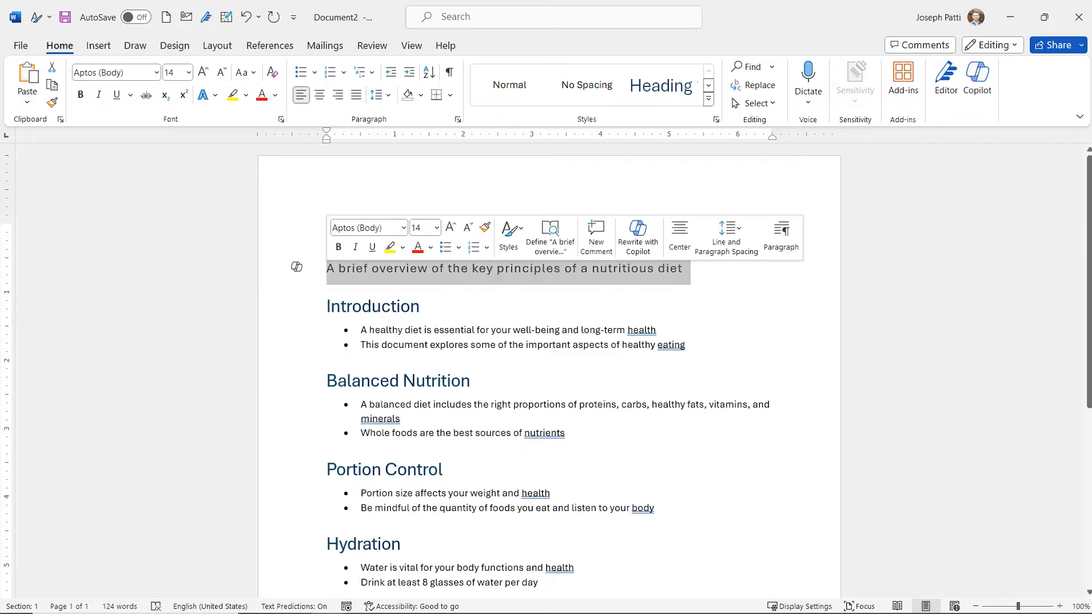
{"action": "right_click", "coordinate": [369, 270]}
{"action": "left_click", "coordinate": [392, 349]}
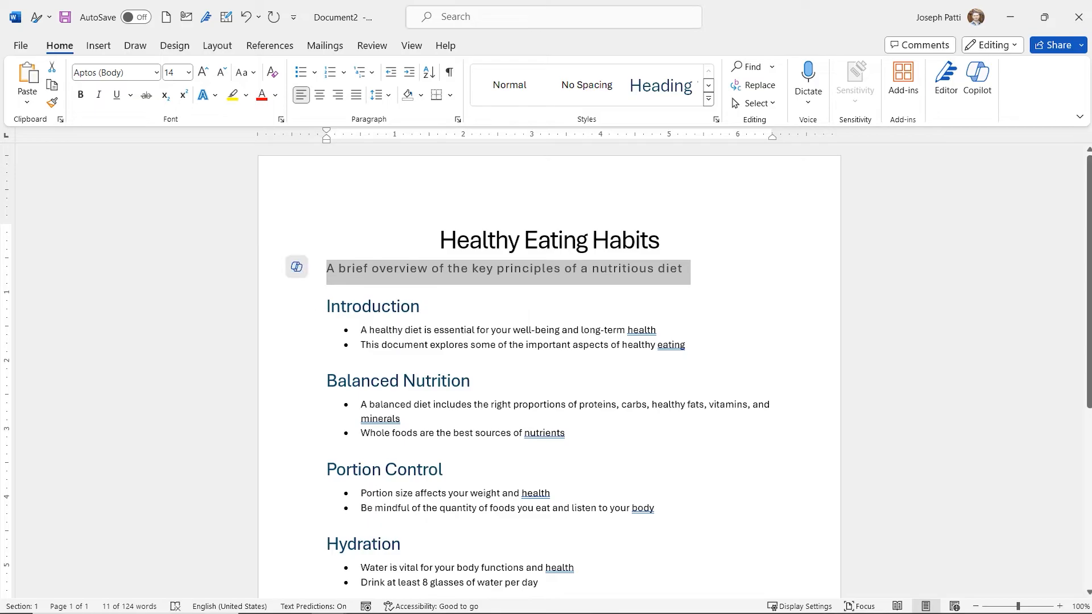
Below the subtitle, generate and keep Copilot text from the prompt "Please give A brief overview of the key principles of a nutritious diet"
{"action": "left_click", "coordinate": [363, 306]}
{"action": "left_click", "coordinate": [683, 268]}
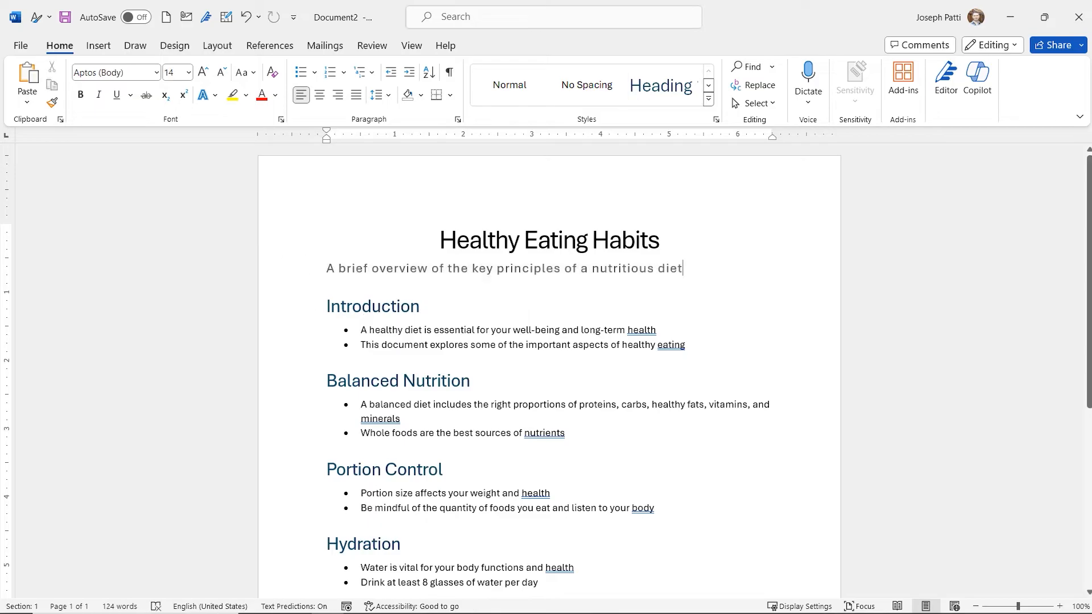
{"action": "key", "text": "Return"}
{"action": "key", "text": "alt+i"}
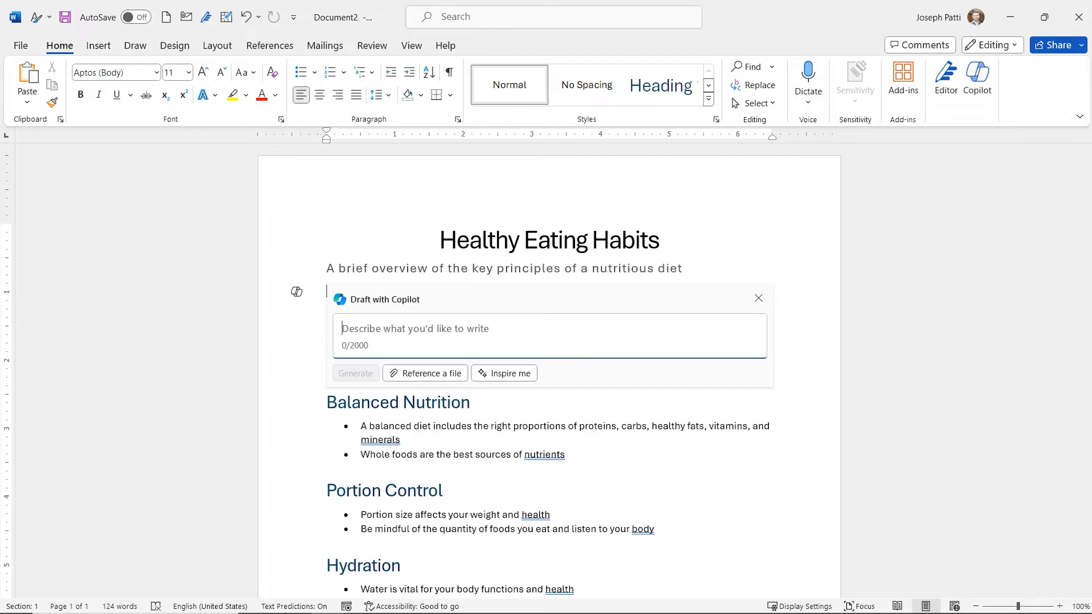
{"action": "key", "text": "ctrl+v"}
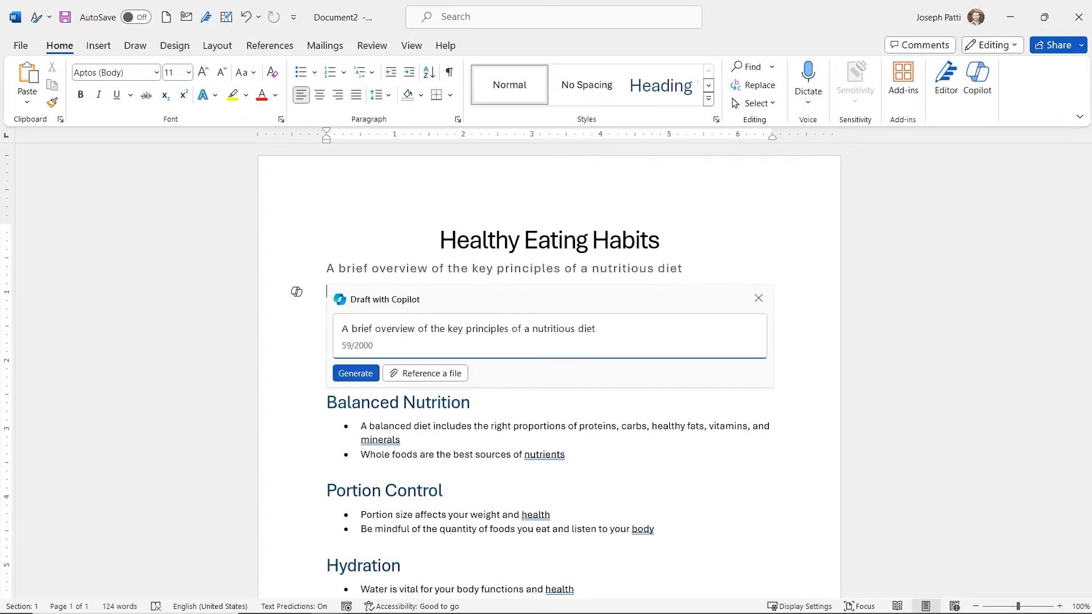
{"action": "type", "text": "Please give"}
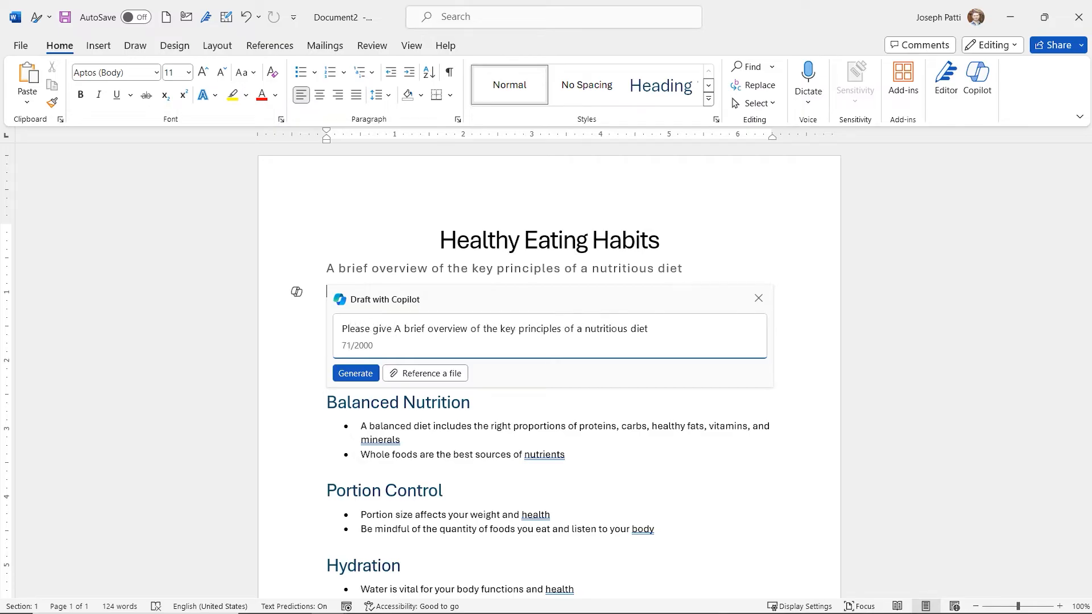
{"action": "key", "text": "Return"}
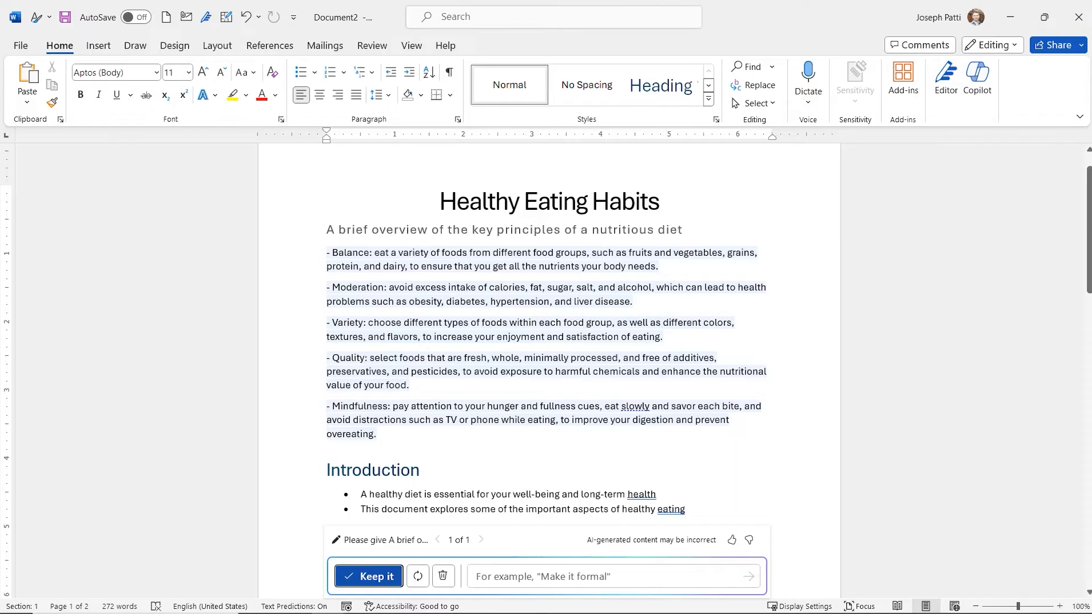
{"action": "scroll", "coordinate": [375, 364], "scroll_direction": "down", "scroll_amount": 3}
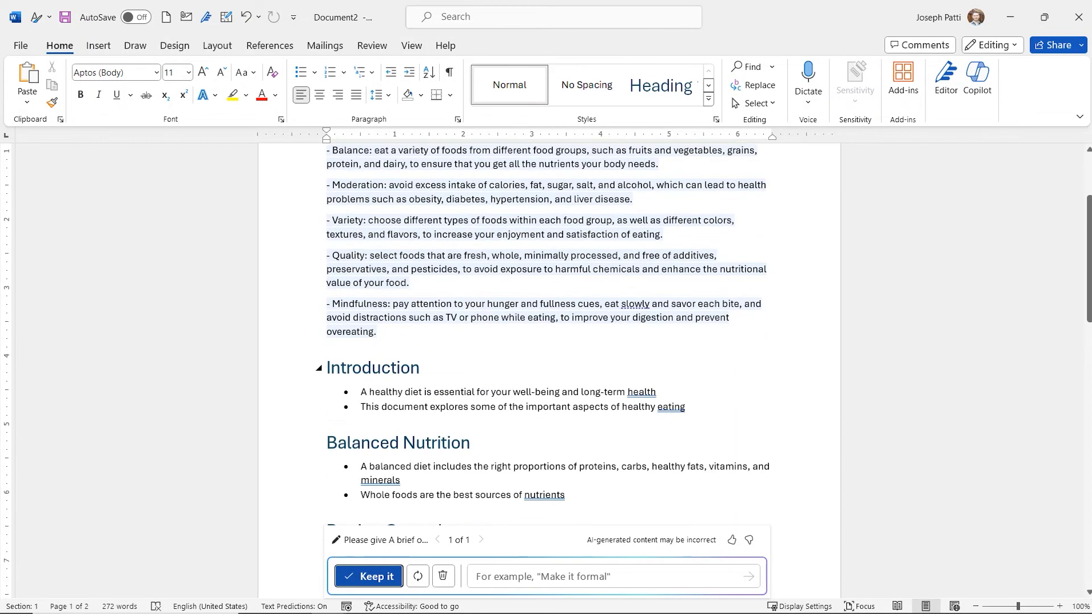
{"action": "scroll", "coordinate": [376, 364], "scroll_direction": "down", "scroll_amount": 2}
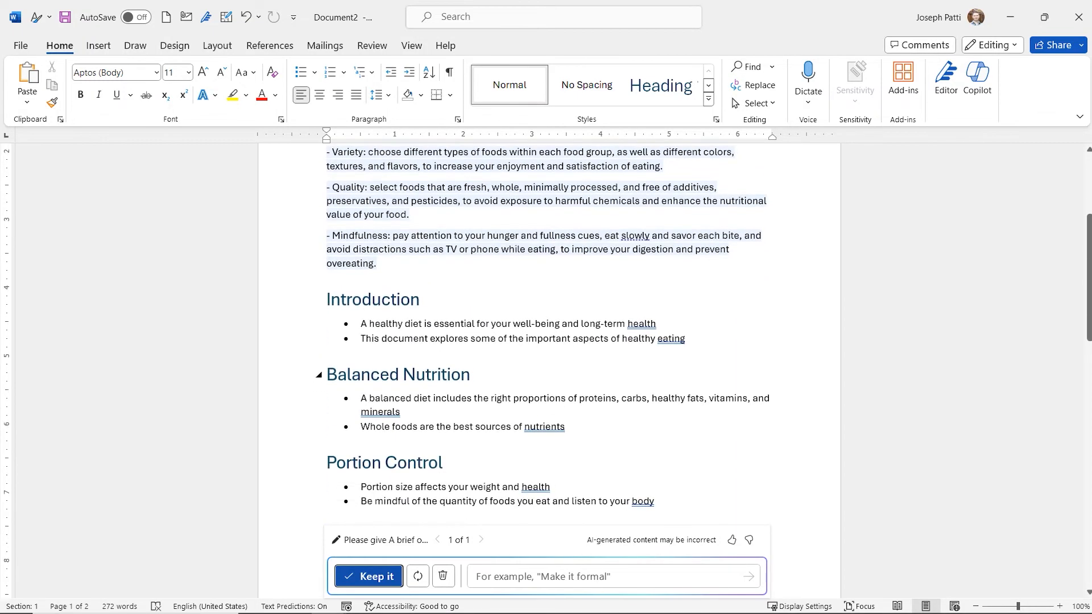
{"action": "scroll", "coordinate": [376, 364], "scroll_direction": "down", "scroll_amount": 4}
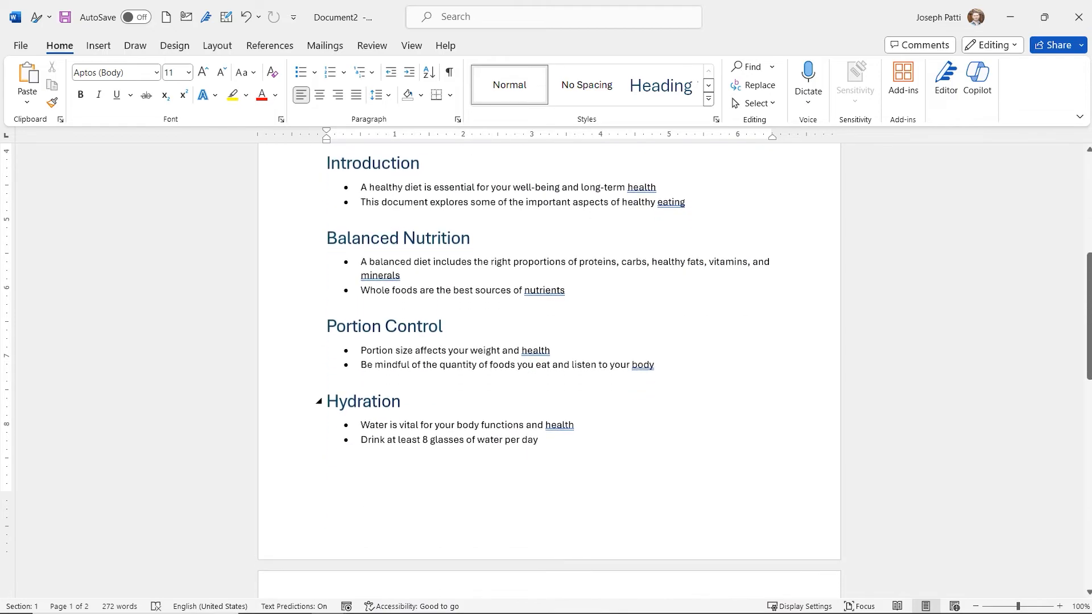
Below the last Balanced Nutrition bullet, generate and keep Copilot text from the prompt "Add information about a balanced nutrition"
{"action": "scroll", "coordinate": [546, 364], "scroll_direction": "up", "scroll_amount": 4}
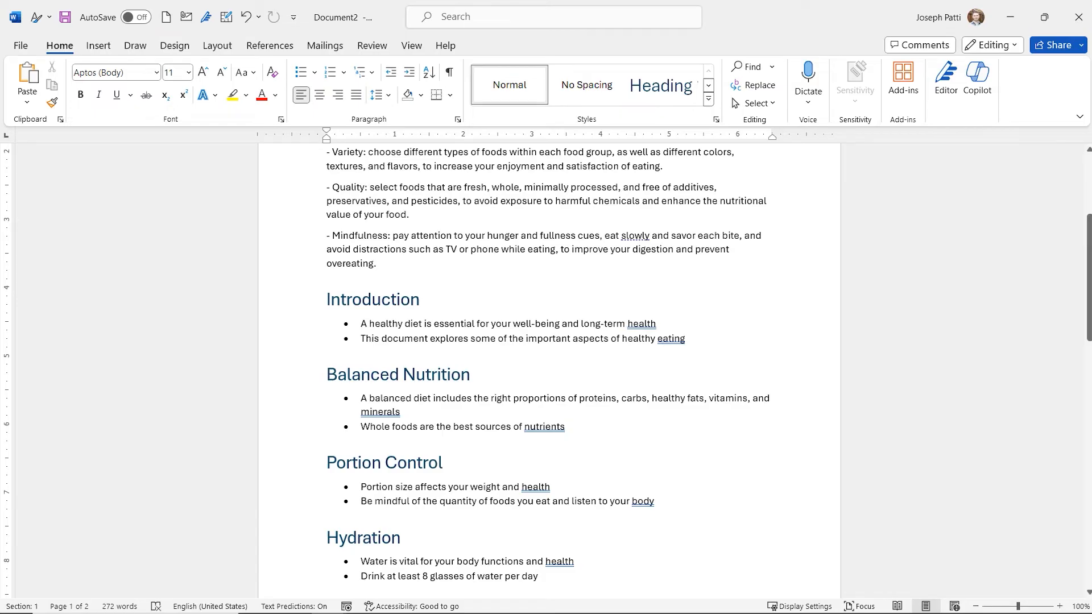
{"action": "left_click", "coordinate": [565, 426]}
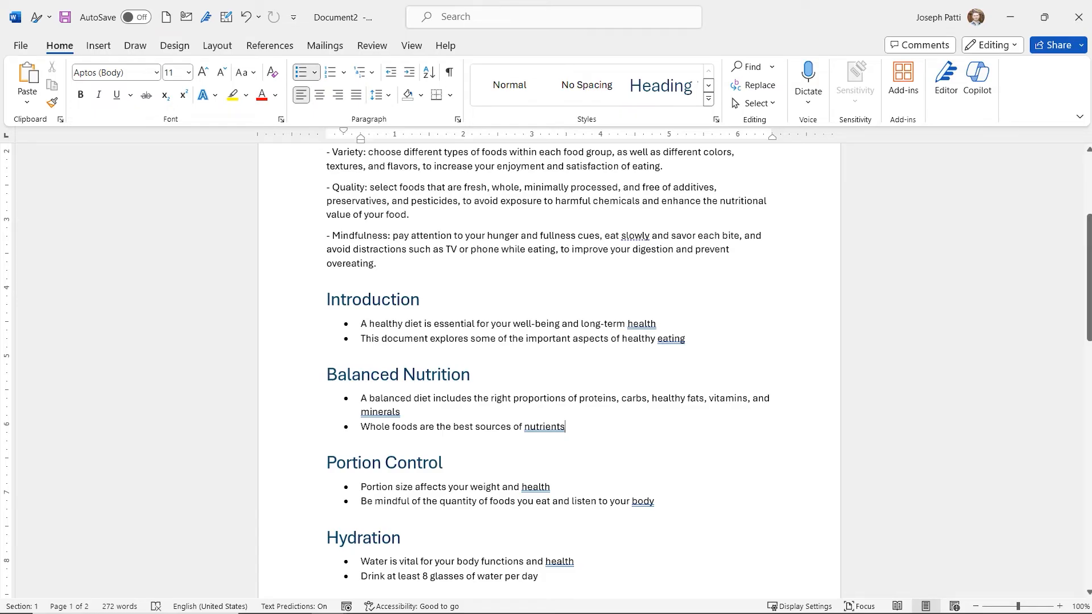
{"action": "key", "text": "Return"}
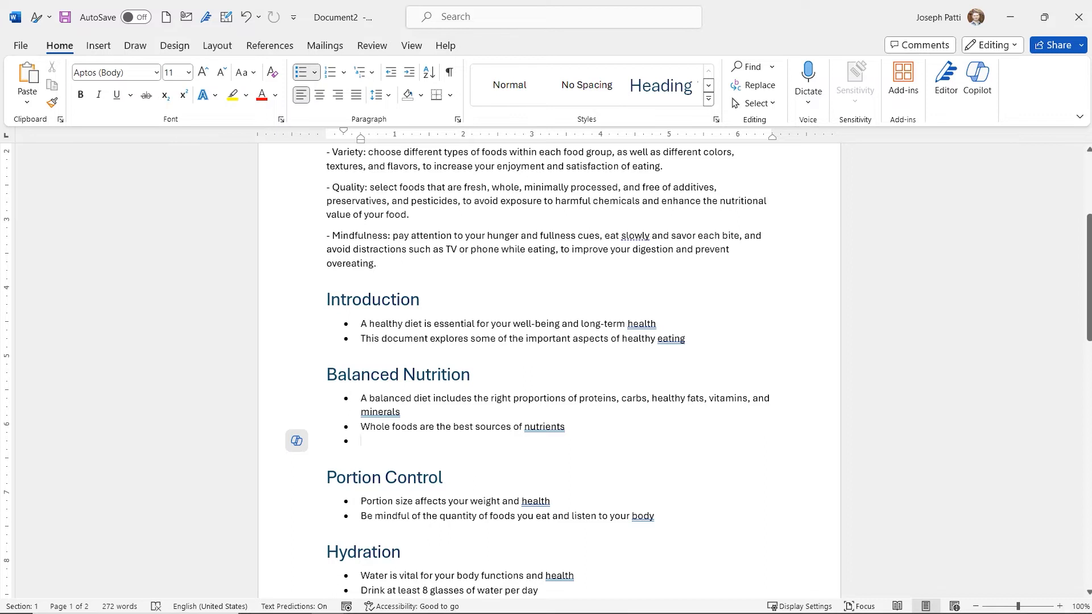
{"action": "key", "text": "alt+i"}
{"action": "type", "text": "Add "}
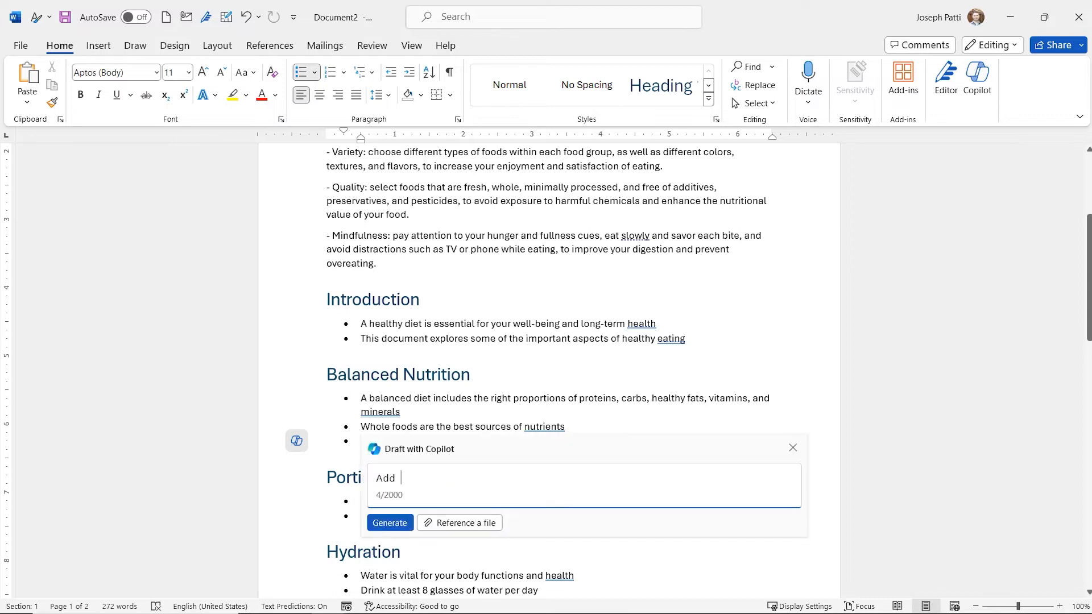
{"action": "type", "text": "information about a balan"}
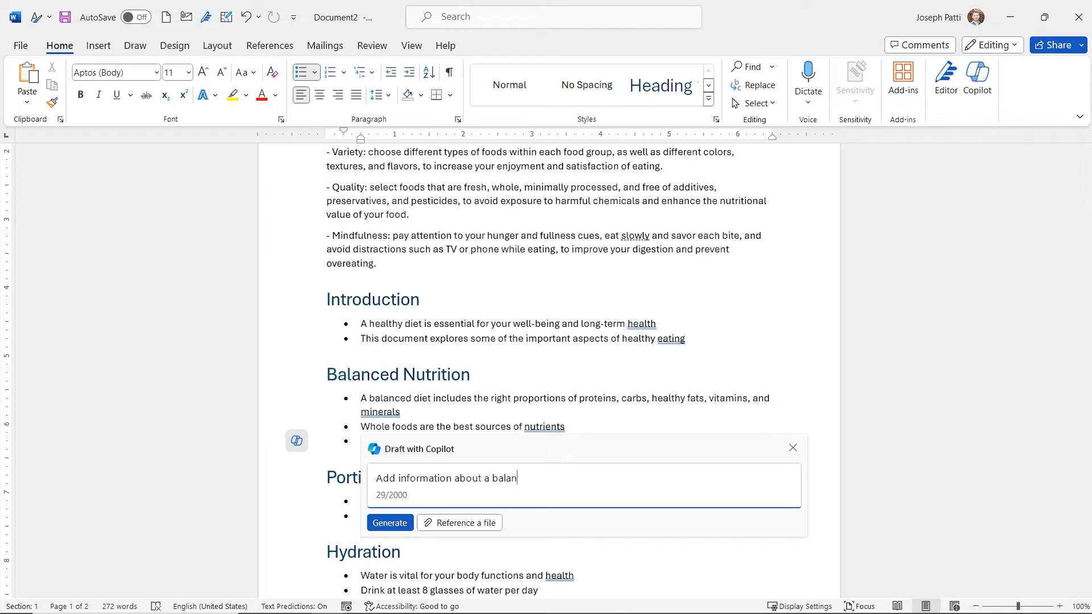
{"action": "type", "text": "ced nutrienc"}
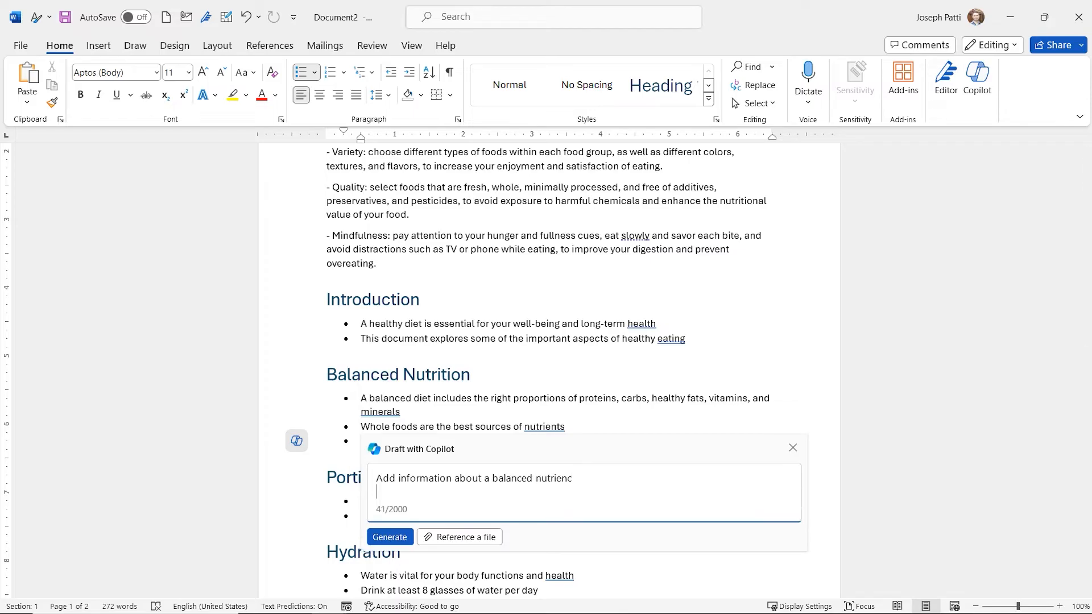
{"action": "key", "text": "BackSpace"}
{"action": "key", "text": "BackSpace"}
{"action": "key", "text": "BackSpace"}
{"action": "key", "text": "BackSpace"}
{"action": "key", "text": "BackSpace"}
{"action": "key", "text": "BackSpace"}
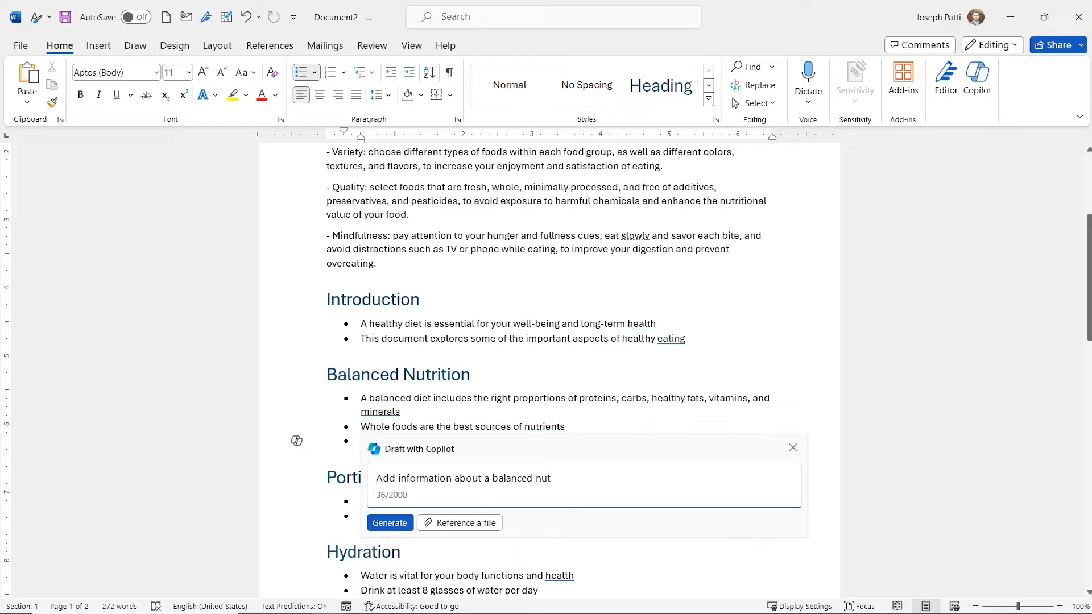
{"action": "type", "text": "rition"}
{"action": "key", "text": "Return"}
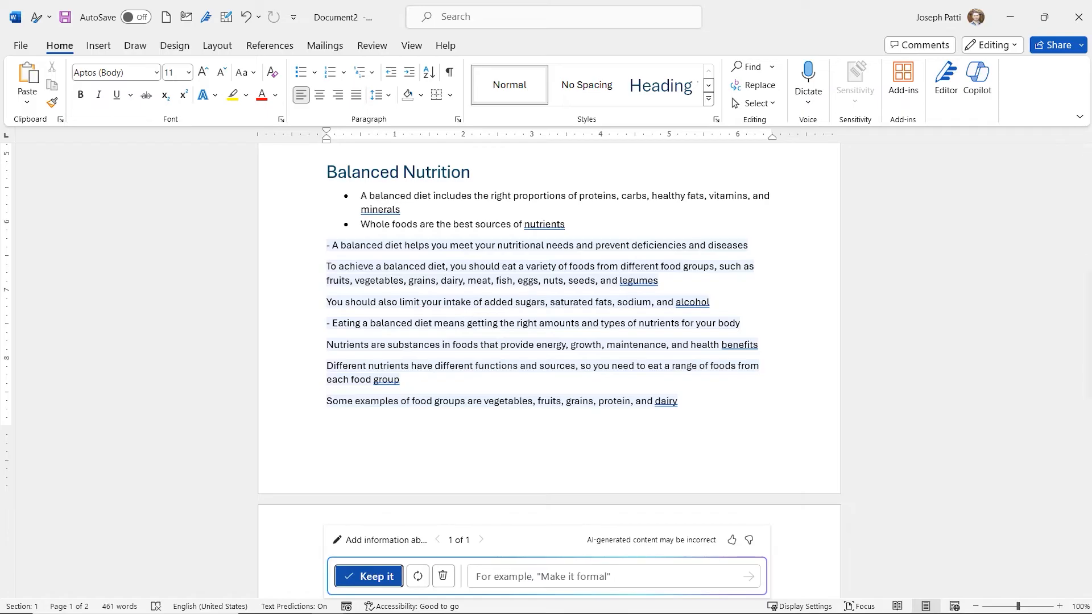
{"action": "key", "text": "Return"}
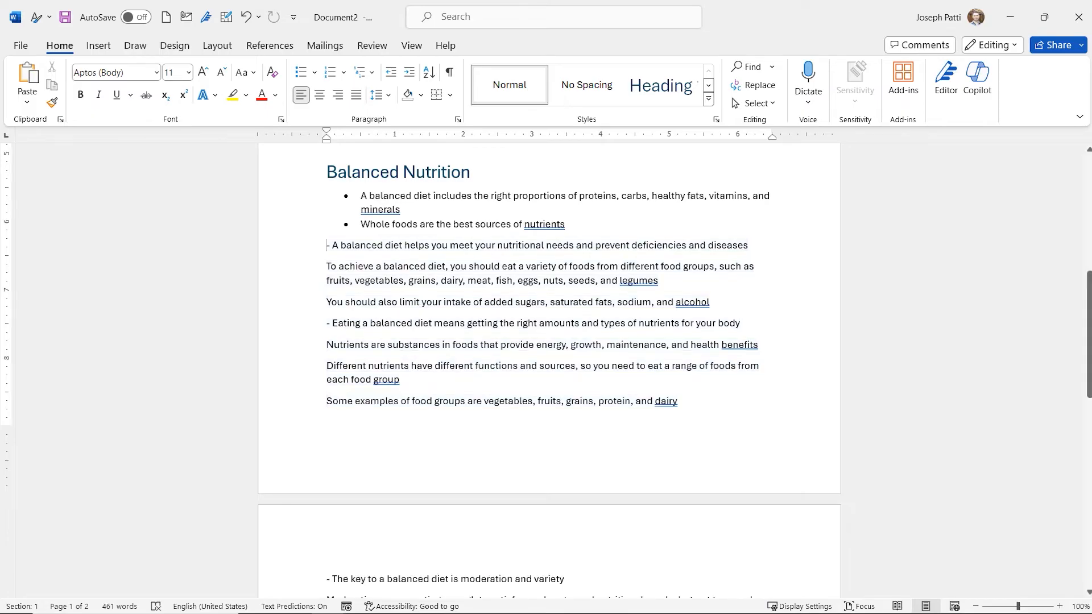
Rewrite the seven new paragraphs under the Balanced Nutrition bullets with Copilot and replace them with the third suggested version
{"action": "left_click_drag", "start_coordinate": [683, 401], "coordinate": [326, 401]}
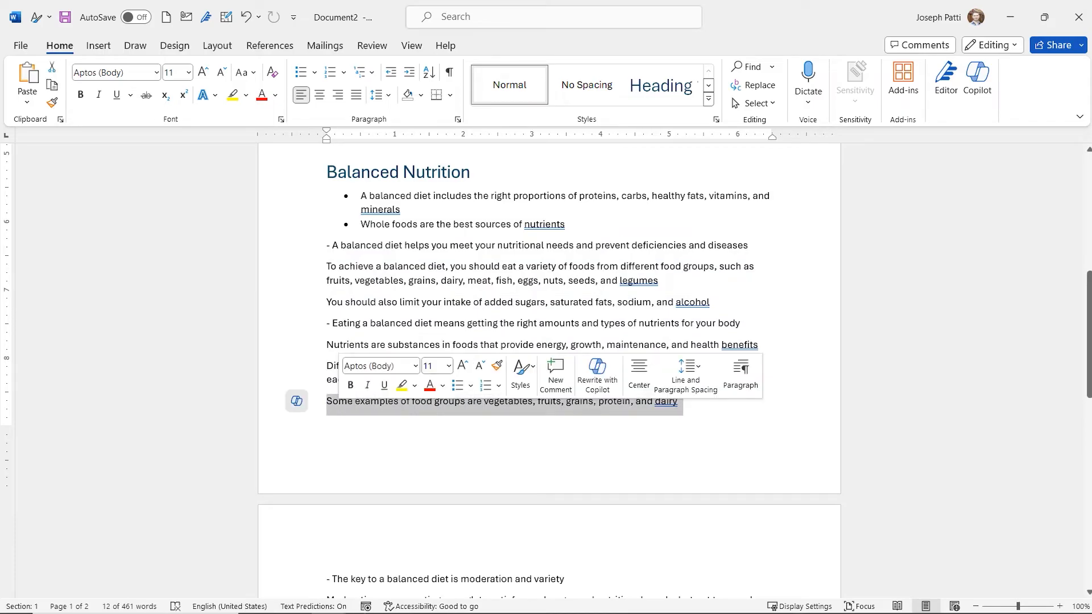
{"action": "left_click_drag", "start_coordinate": [683, 401], "coordinate": [326, 245]}
{"action": "left_click", "coordinate": [297, 401]}
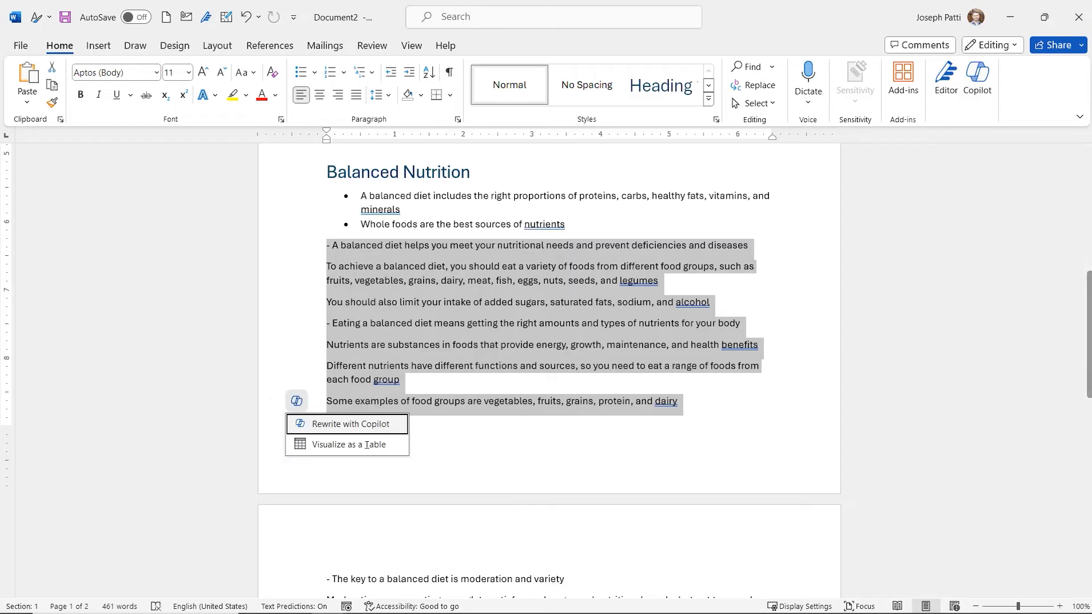
{"action": "key", "text": "Return"}
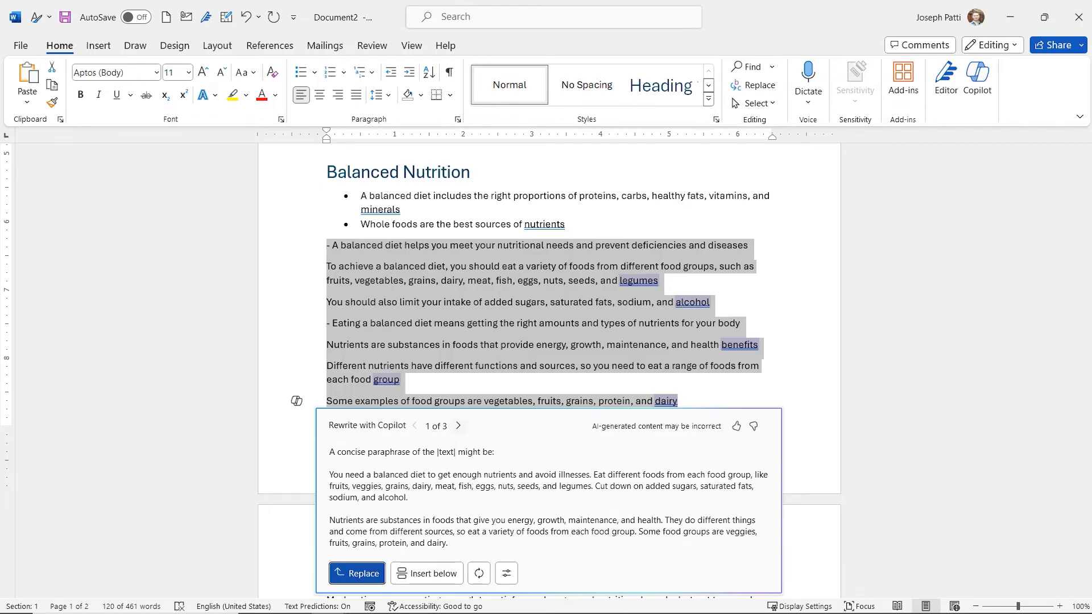
{"action": "left_click", "coordinate": [458, 425]}
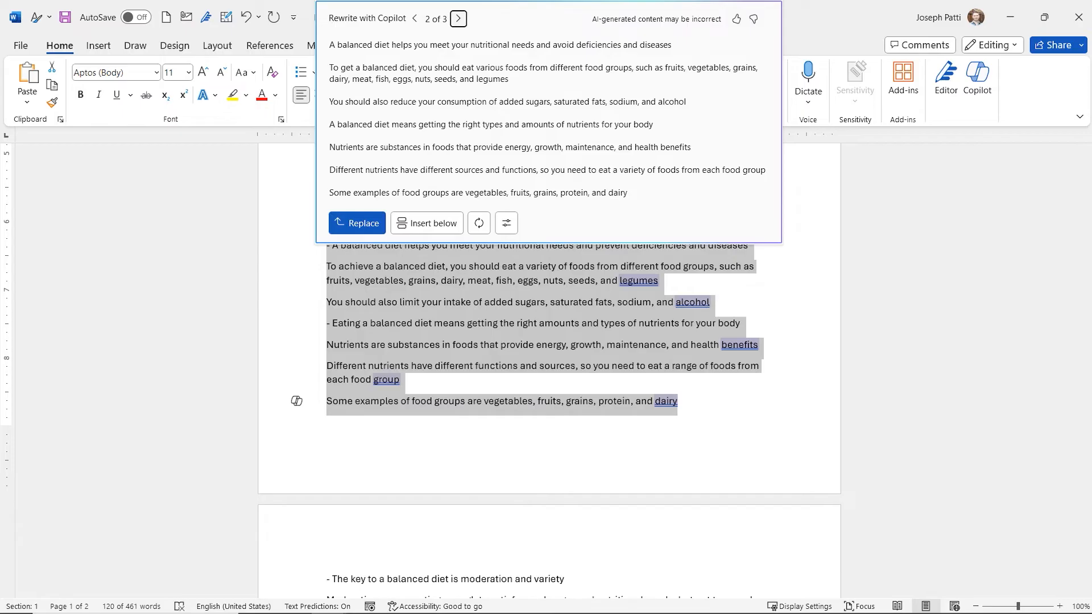
{"action": "key", "text": "Return"}
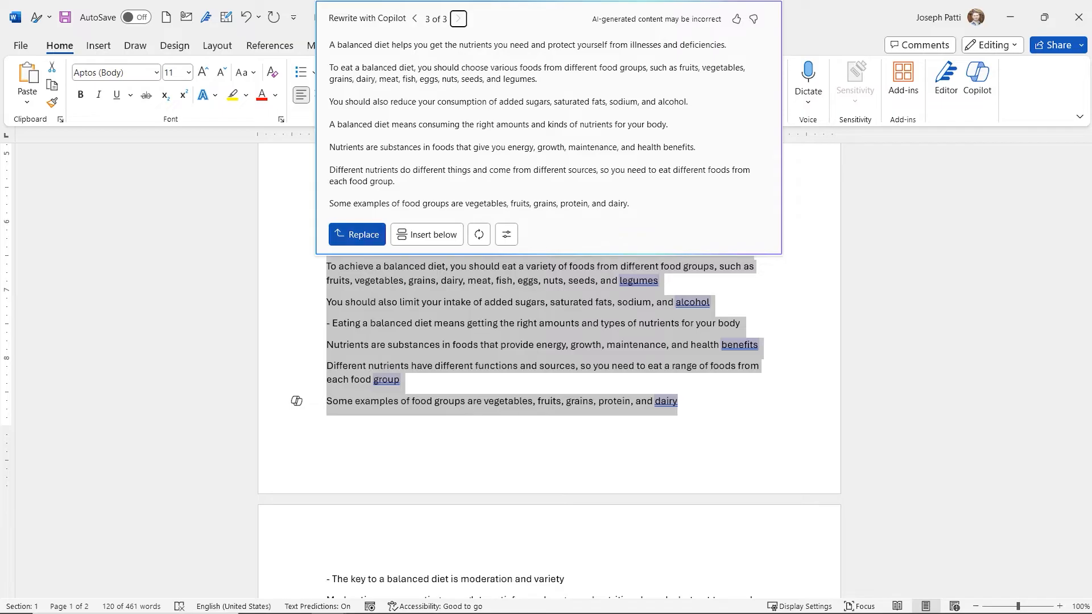
{"action": "key", "text": "Return"}
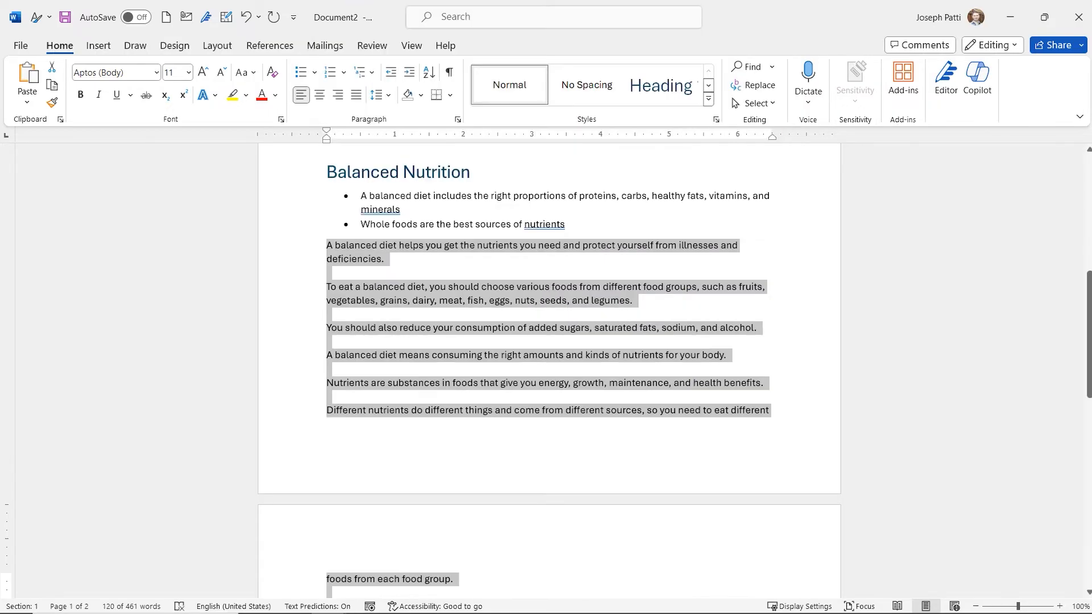
{"action": "scroll", "coordinate": [549, 370], "scroll_direction": "down", "scroll_amount": 5}
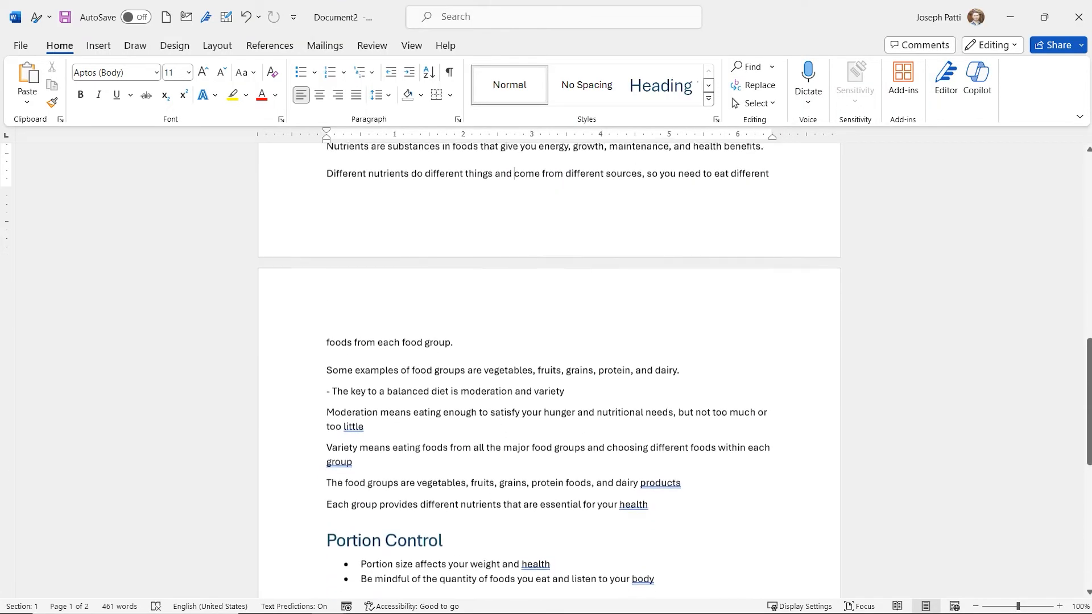
{"action": "scroll", "coordinate": [549, 370], "scroll_direction": "down", "scroll_amount": 5}
{"action": "scroll", "coordinate": [549, 370], "scroll_direction": "up", "scroll_amount": 3}
{"action": "scroll", "coordinate": [549, 364], "scroll_direction": "up", "scroll_amount": 8}
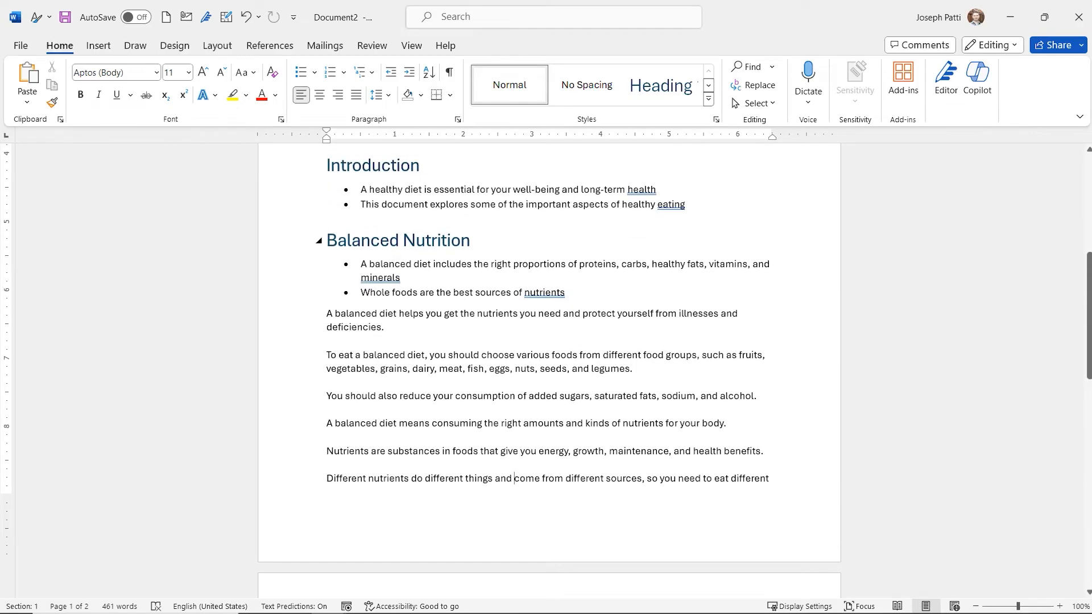
{"action": "scroll", "coordinate": [549, 370], "scroll_direction": "down", "scroll_amount": 9}
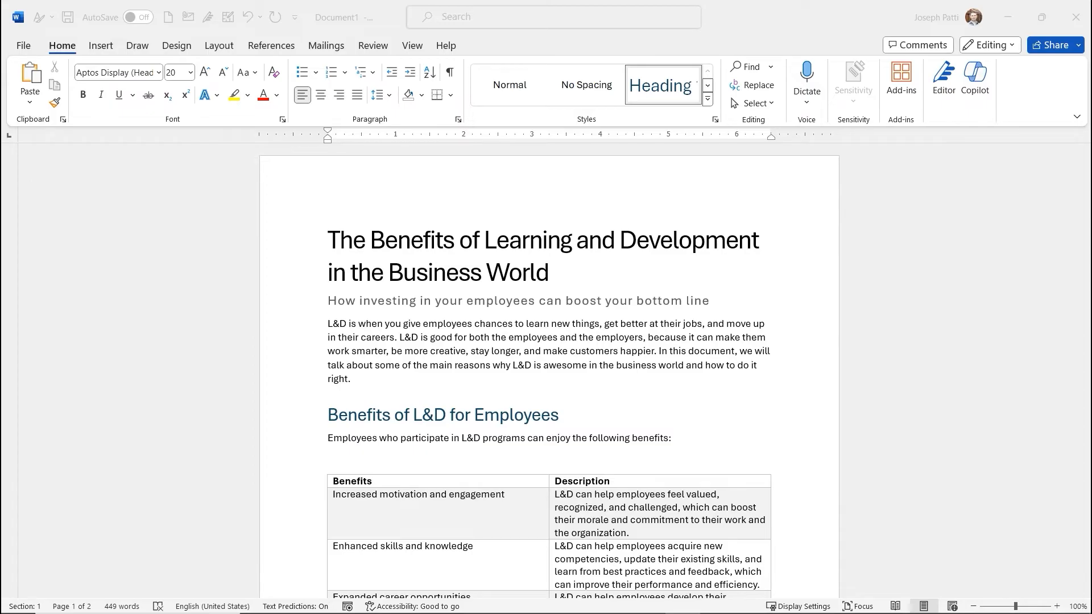
{"action": "left_click", "coordinate": [351, 379]}
{"action": "key", "text": "Return"}
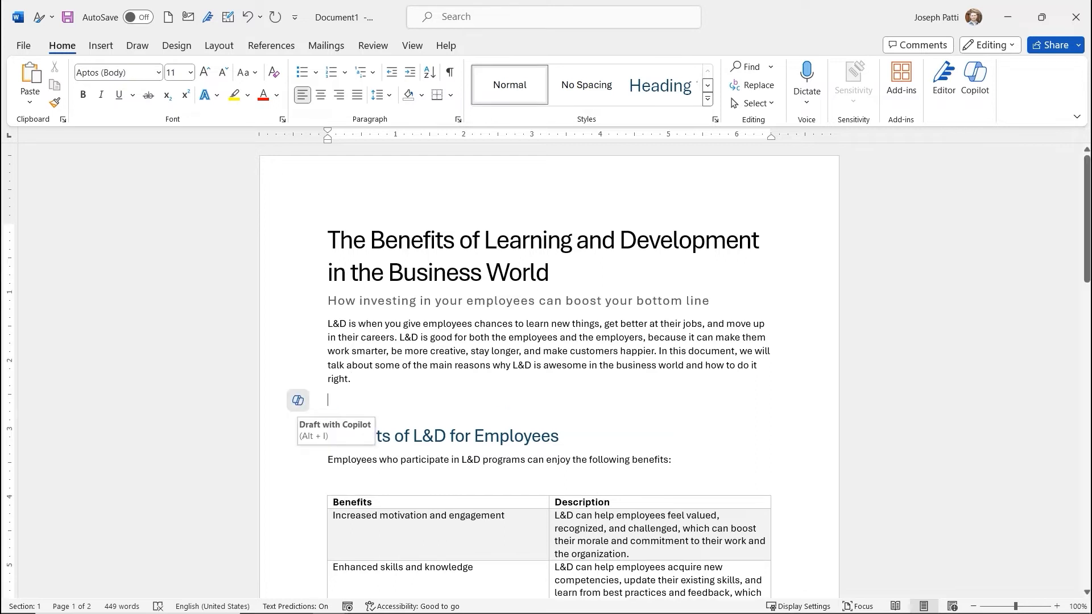
{"action": "key", "text": "alt+i"}
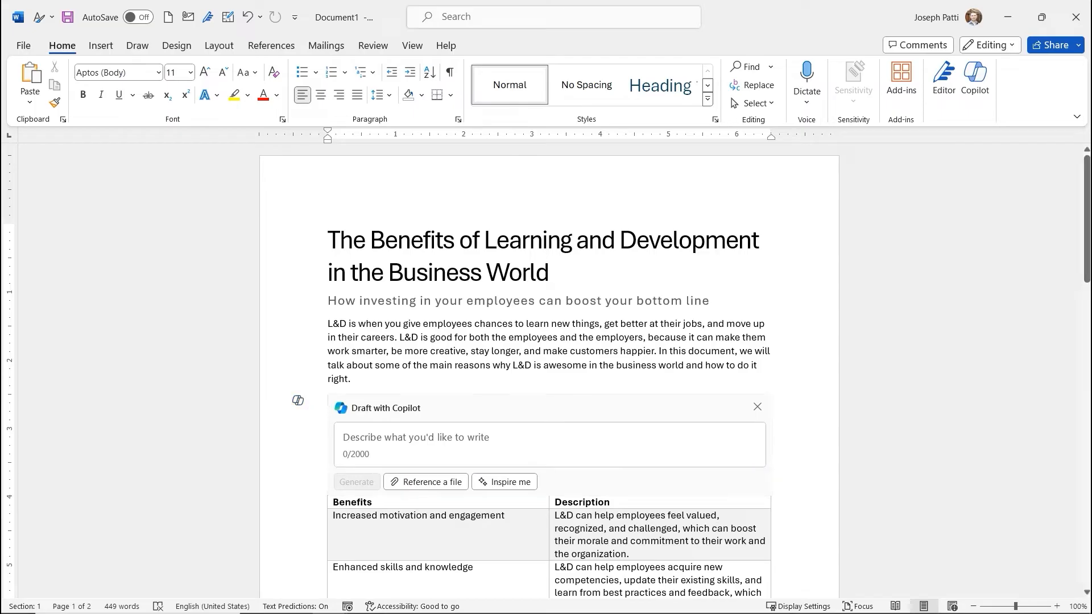
{"action": "key", "text": "Escape"}
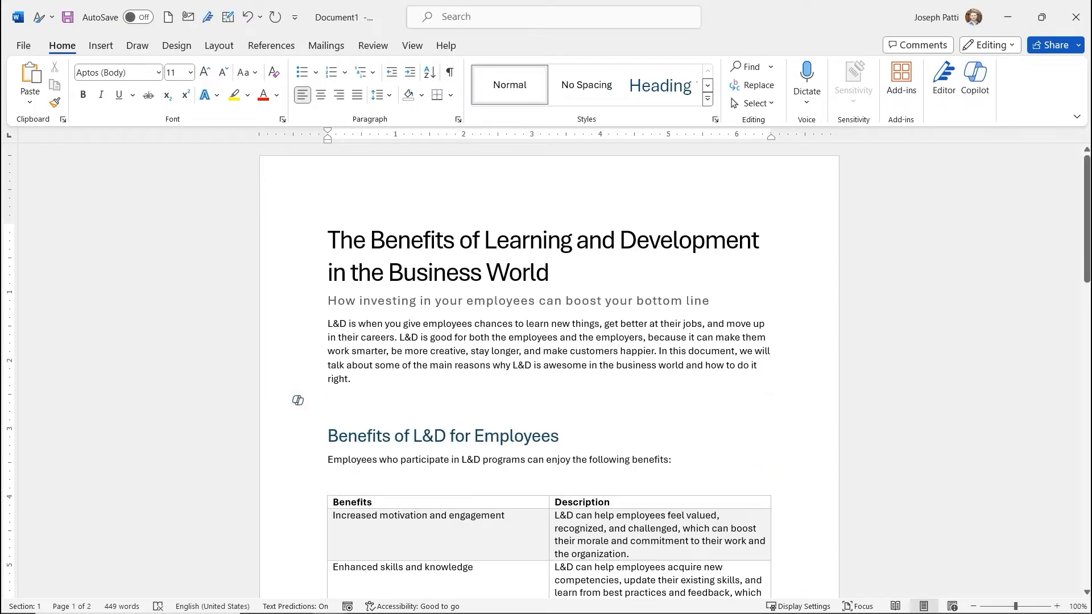
{"action": "key", "text": "Left"}
{"action": "key", "text": "Delete"}
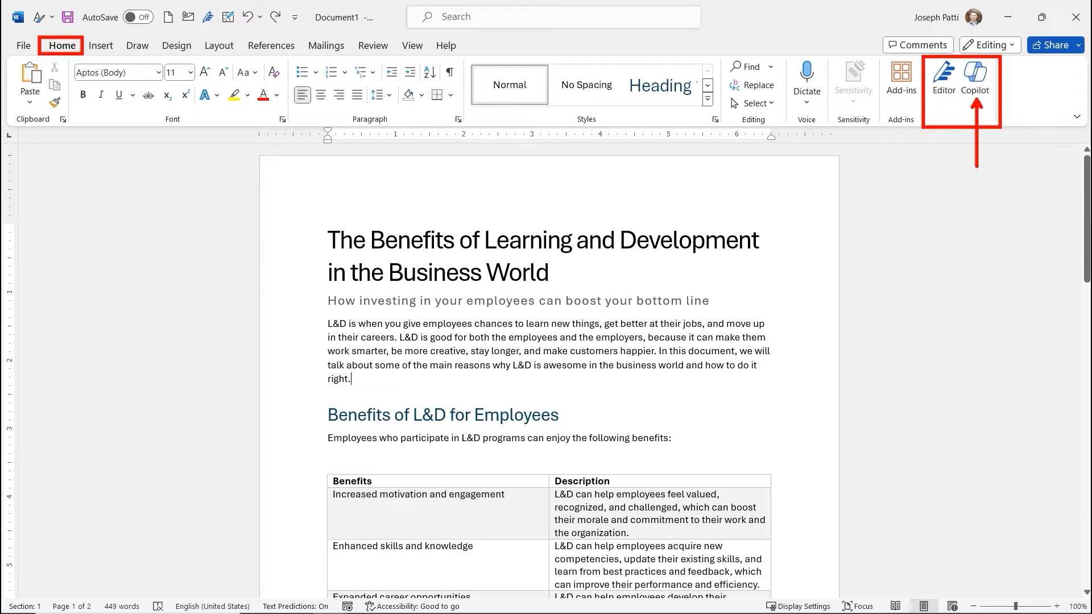
Have Copilot summarize the Learning and Development document, expand the summary's references, and jump to the fourth one, "Benefits"
{"action": "left_click", "coordinate": [975, 79]}
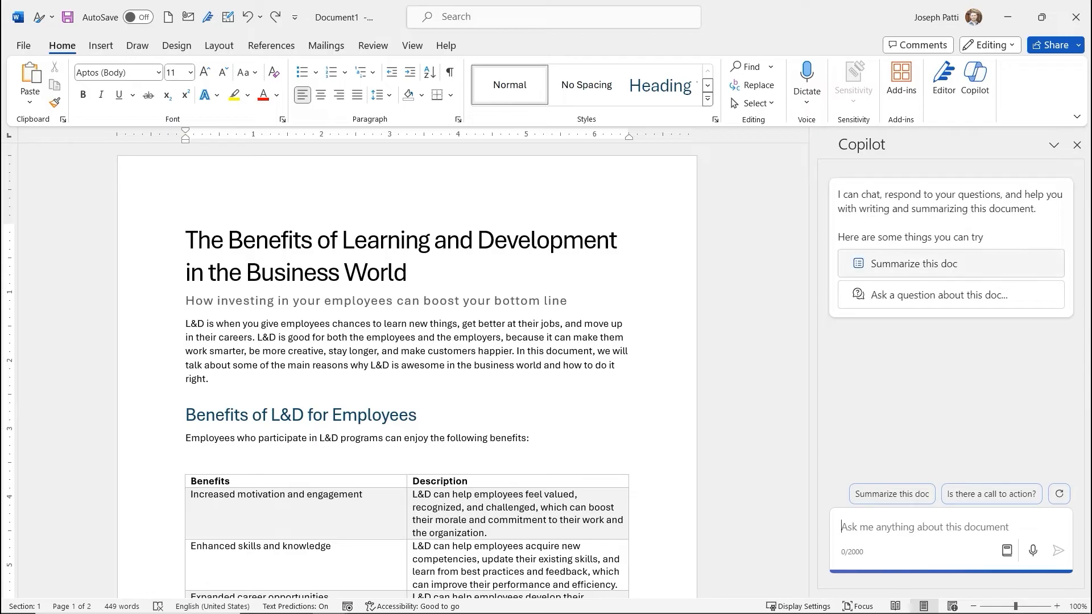
{"action": "left_click", "coordinate": [933, 264]}
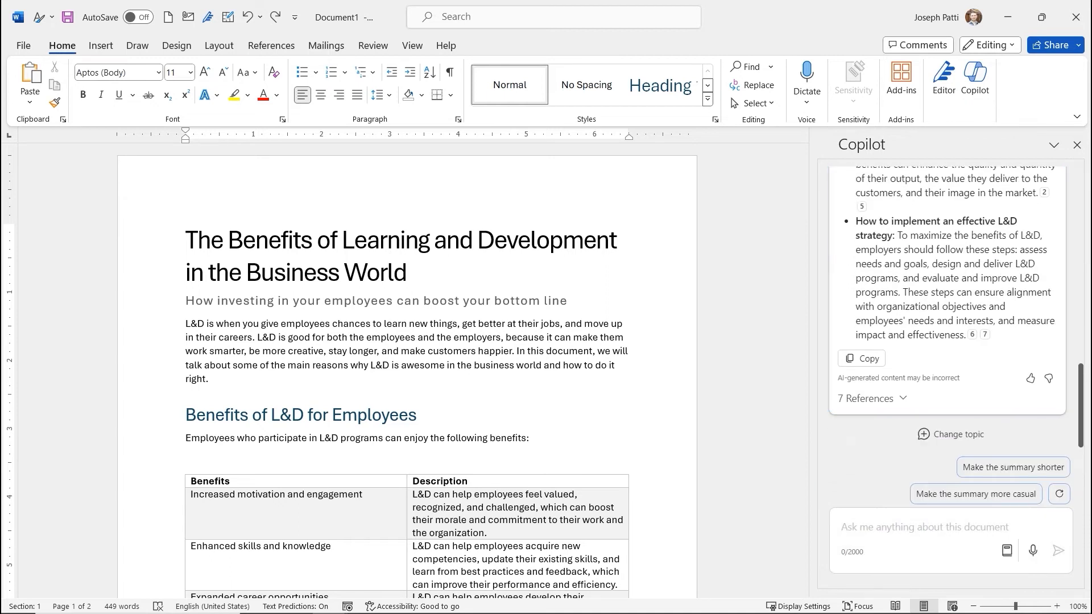
{"action": "left_click", "coordinate": [873, 398]}
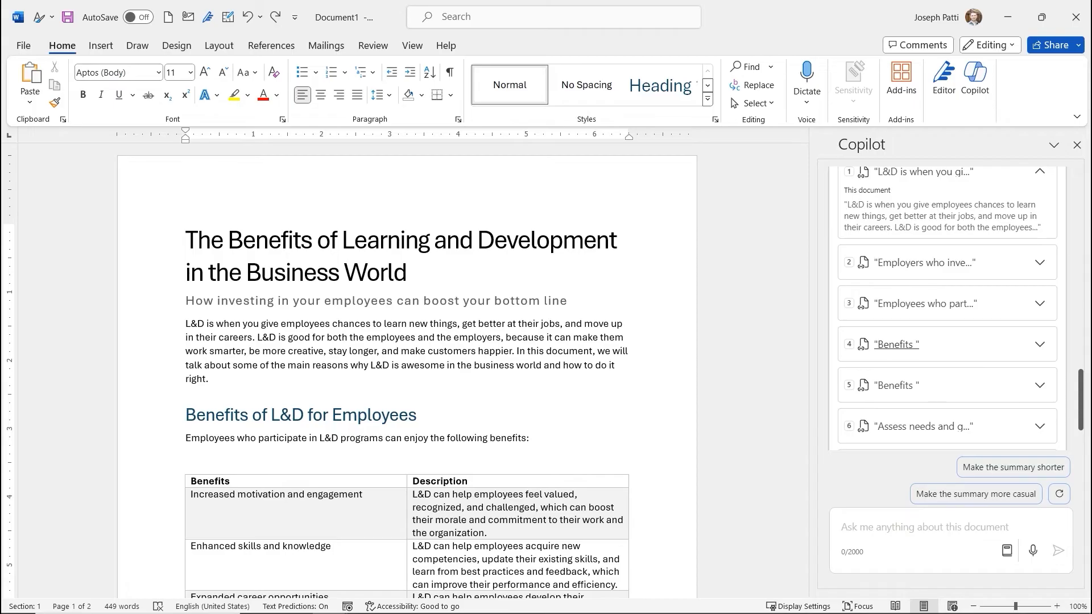
{"action": "left_click", "coordinate": [897, 345]}
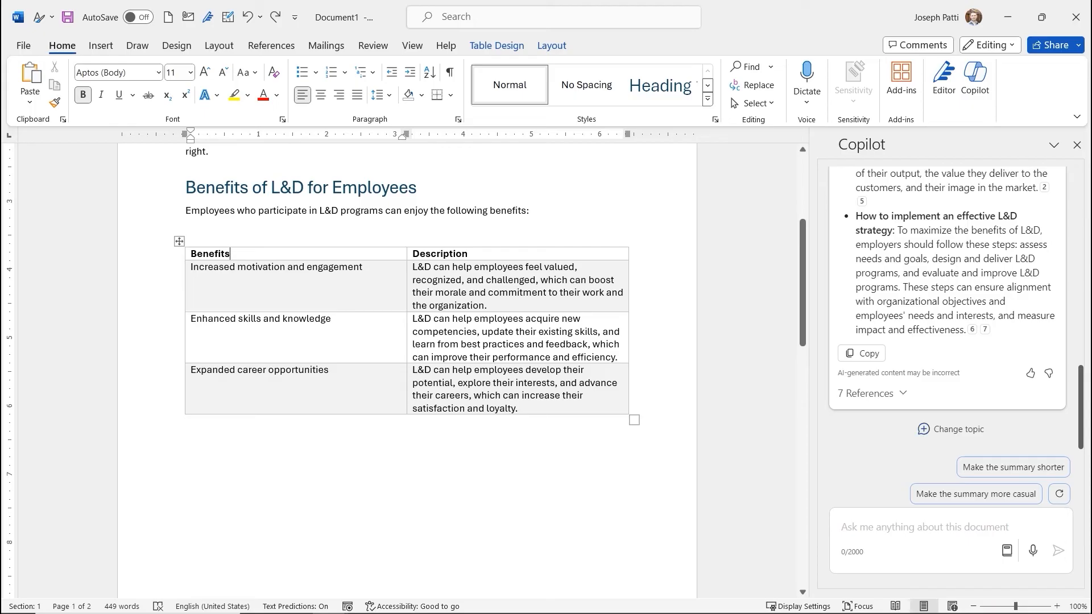
Change the topic of the Copilot chat and examine its suggested prompts in the Understand and Ask categories
{"action": "left_click", "coordinate": [951, 429]}
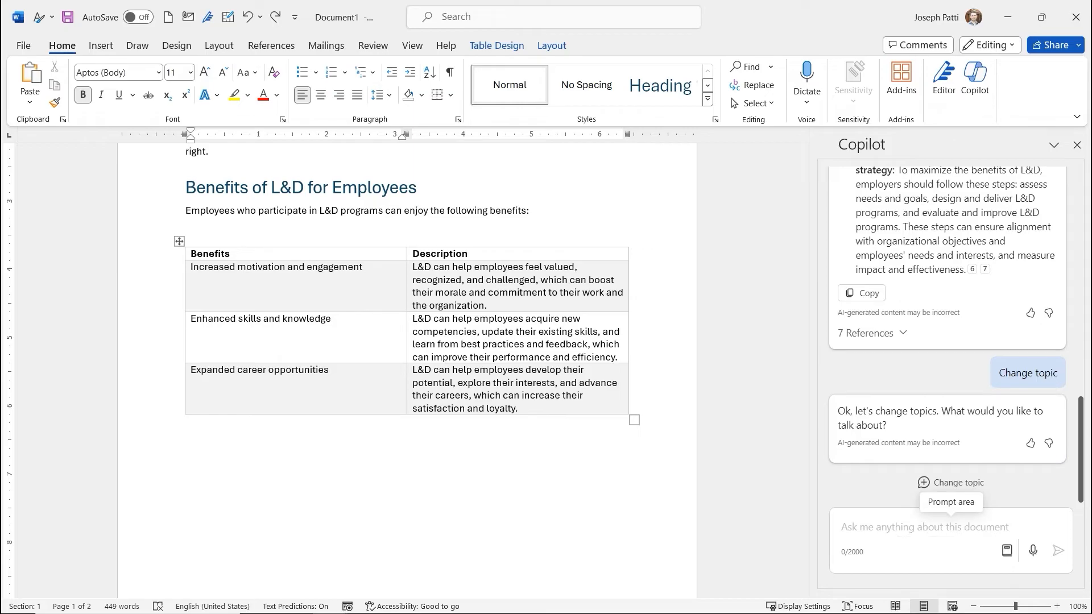
{"action": "left_click", "coordinate": [842, 527]}
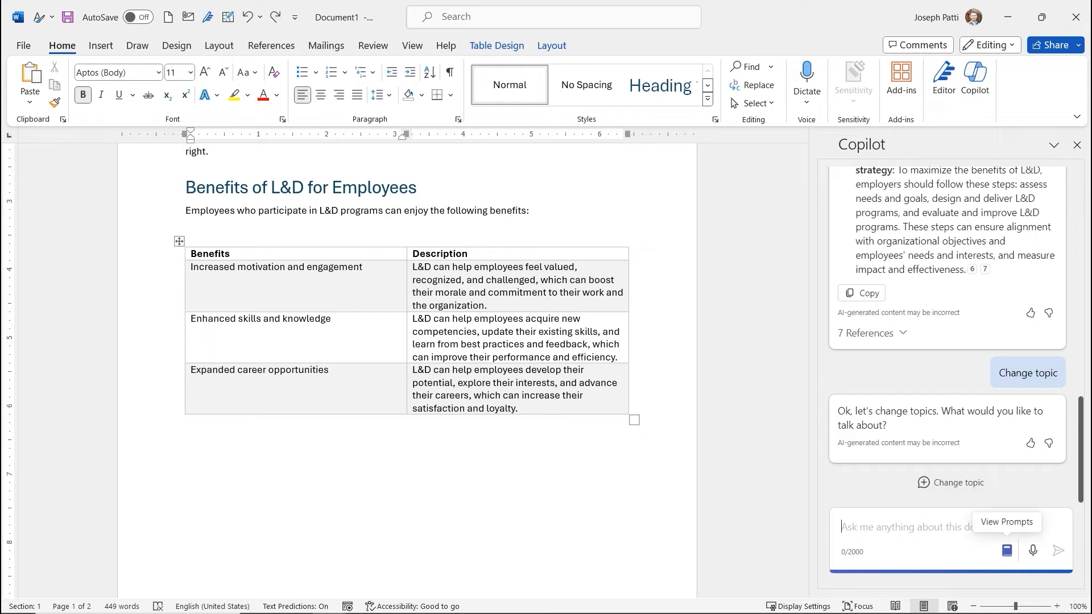
{"action": "left_click", "coordinate": [1007, 550]}
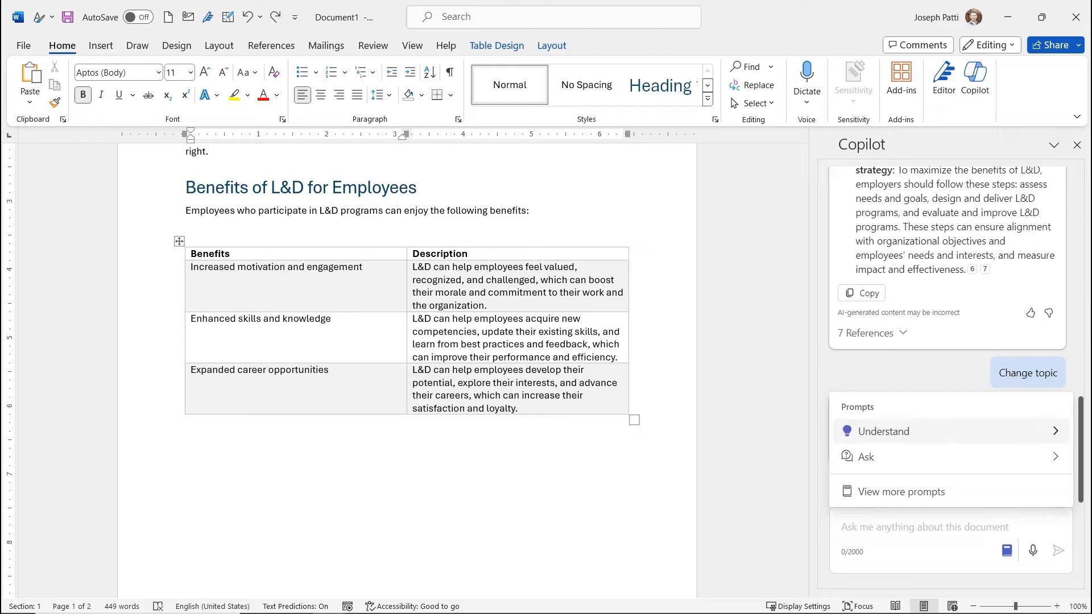
{"action": "left_click", "coordinate": [910, 431]}
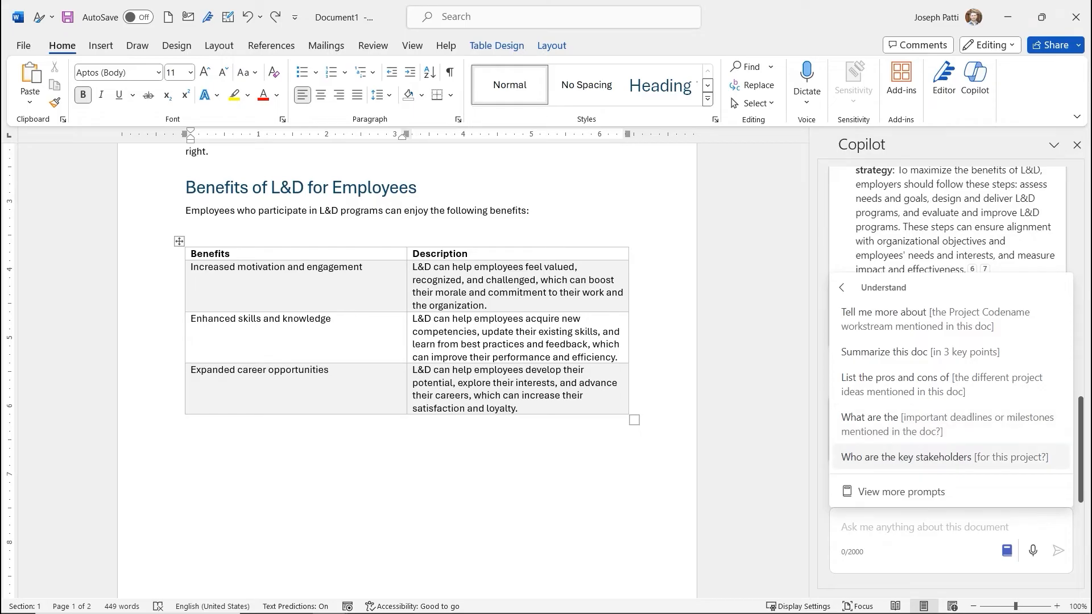
{"action": "left_click", "coordinate": [950, 484]}
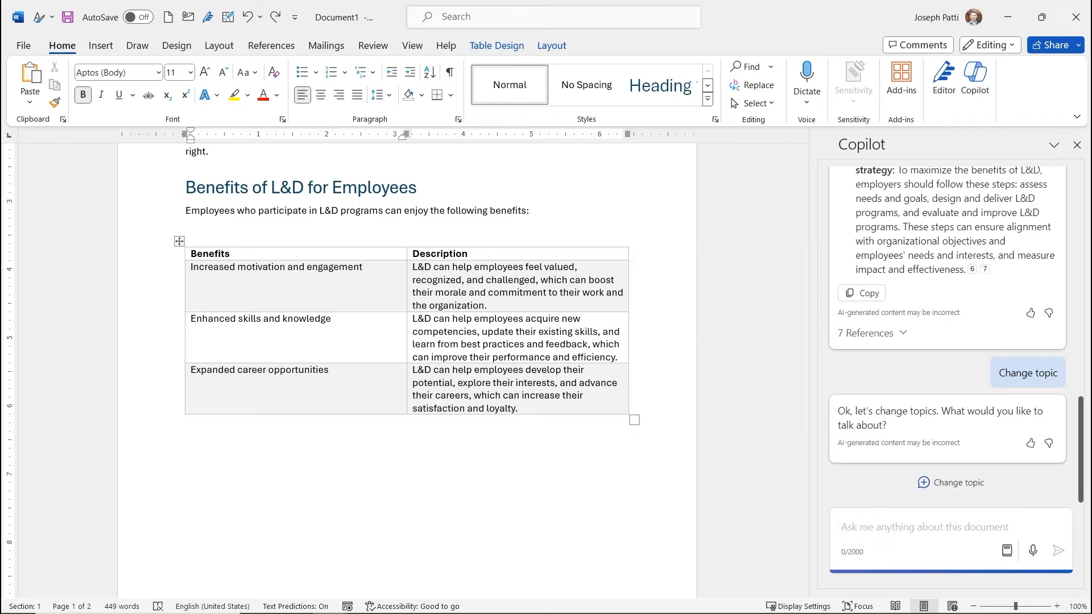
{"action": "left_click", "coordinate": [1007, 550]}
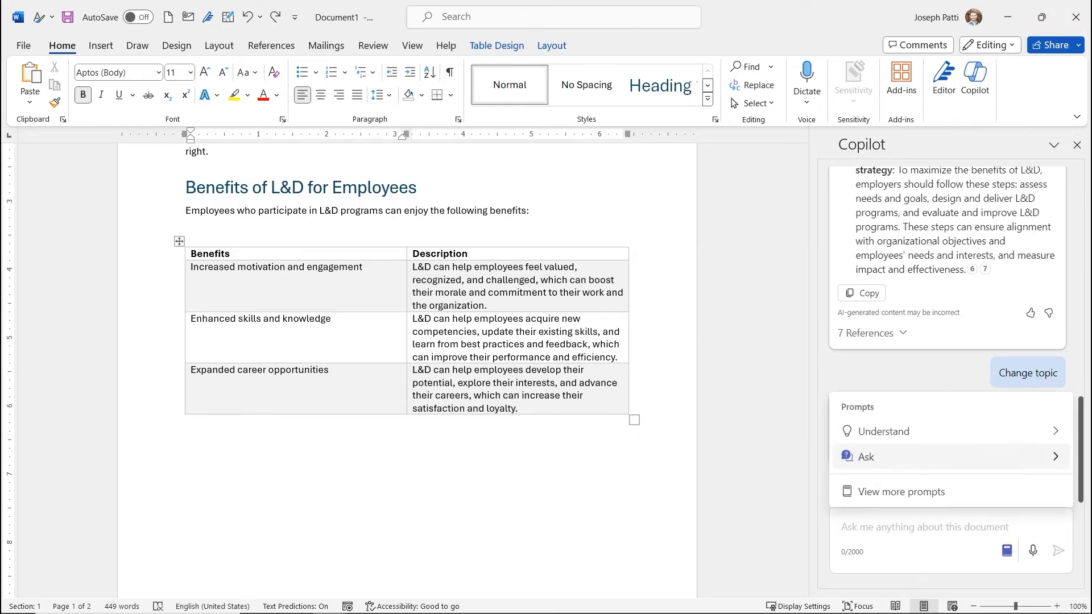
{"action": "left_click", "coordinate": [911, 457]}
{"action": "key", "text": "Up"}
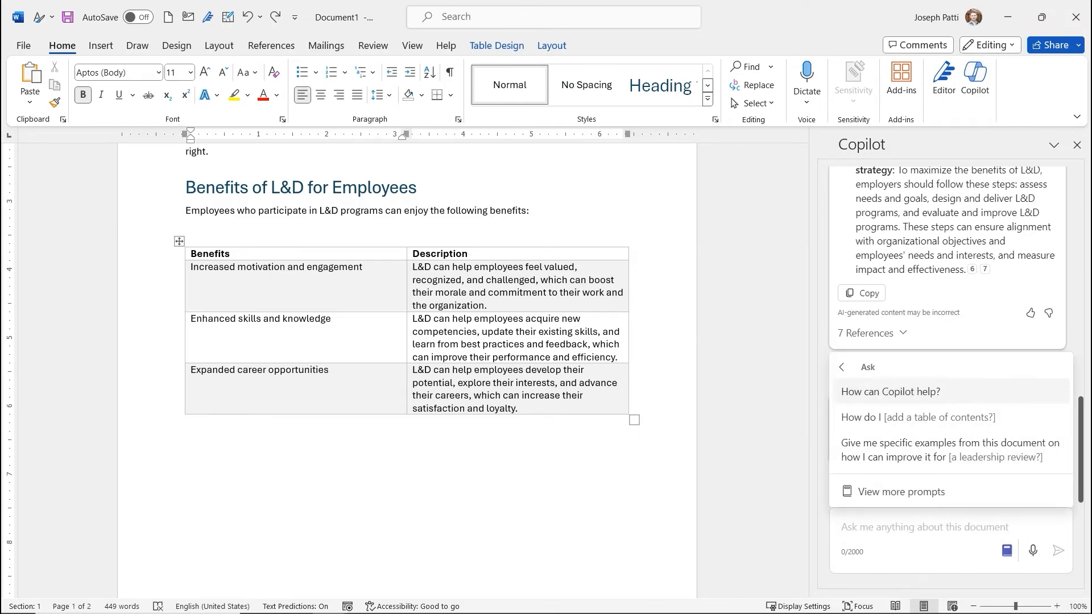
{"action": "key", "text": "Up"}
{"action": "key", "text": "Up"}
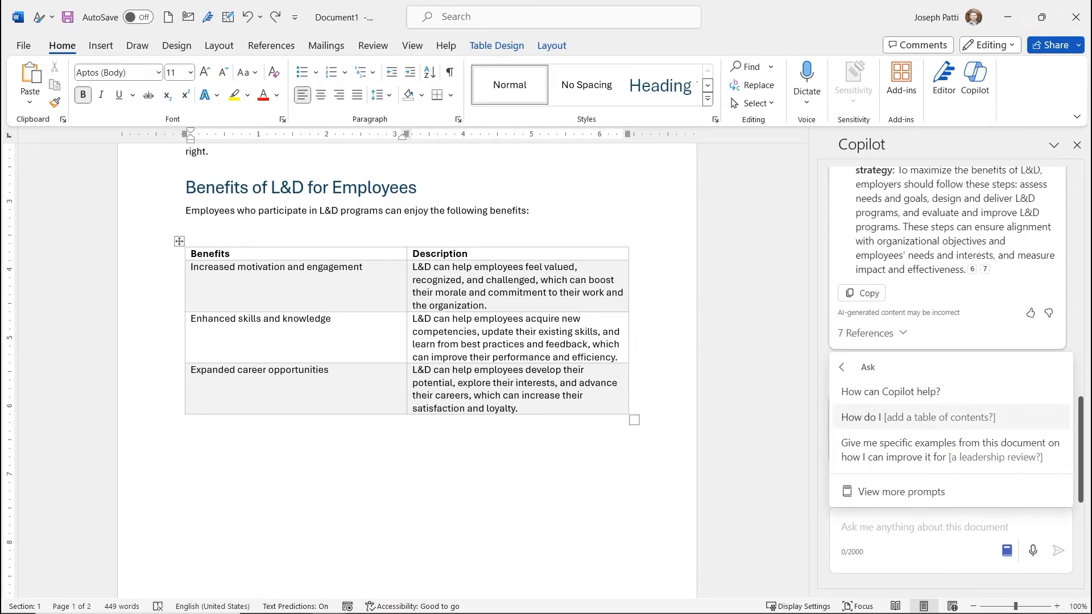
{"action": "key", "text": "Down"}
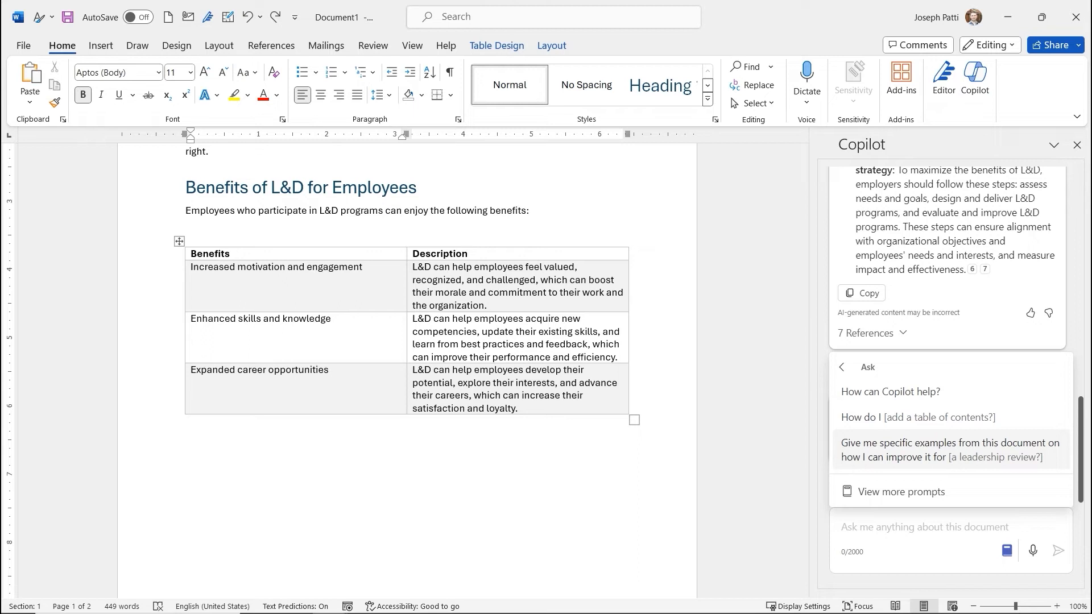
{"action": "key", "text": "Down"}
{"action": "key", "text": "Down"}
{"action": "key", "text": "Up"}
{"action": "key", "text": "Down"}
{"action": "key", "text": "Up"}
{"action": "key", "text": "Up"}
{"action": "key", "text": "Up"}
{"action": "key", "text": "Up"}
{"action": "key", "text": "Up"}
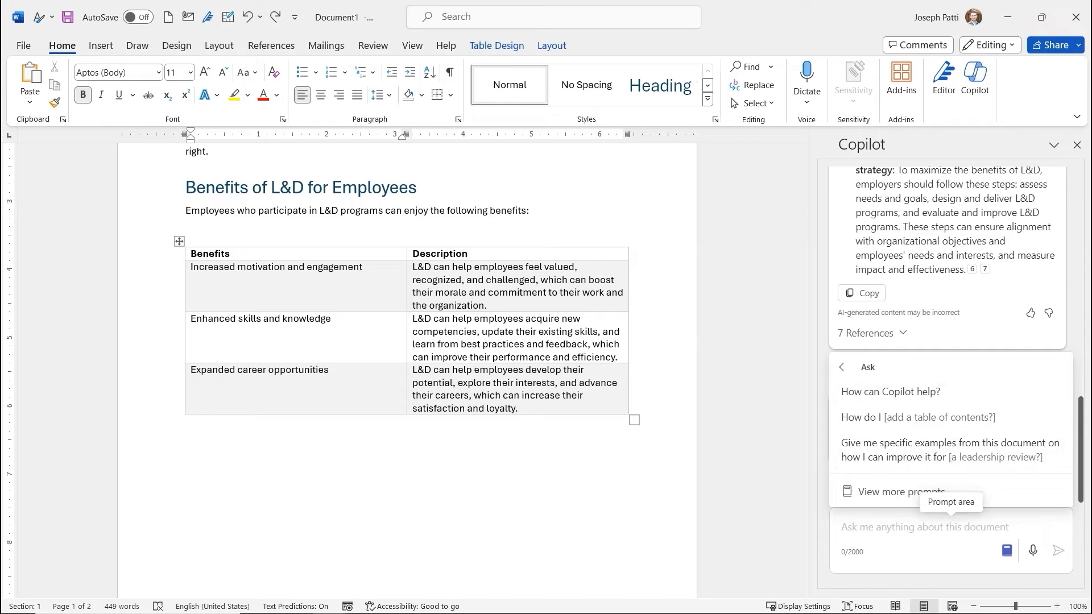
{"action": "key", "text": "Return"}
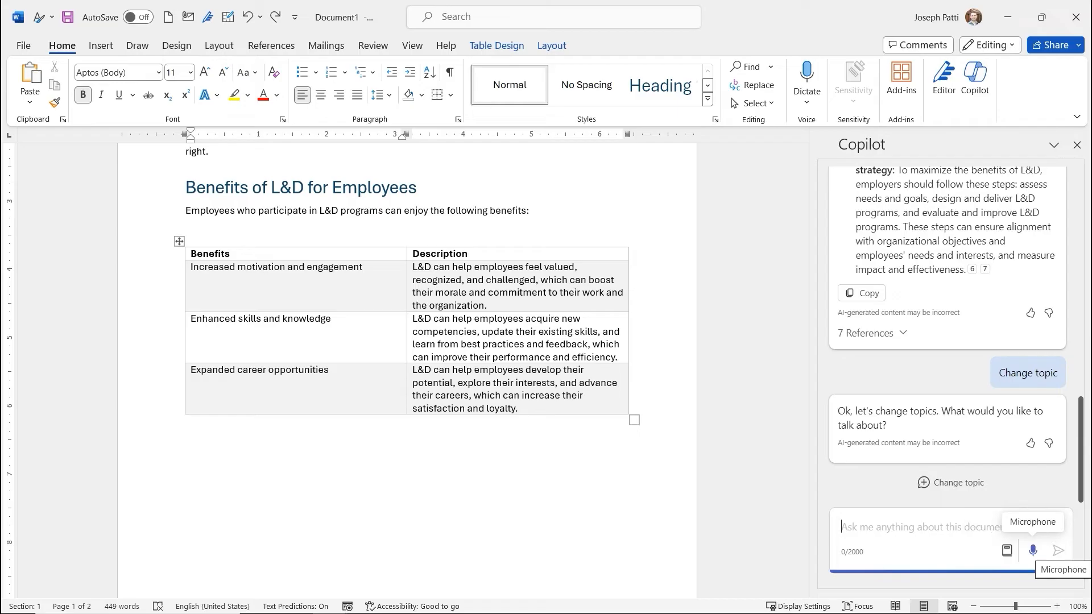
Dictate the question "What is the top thing to know my document" to Copilot, submit it, and review the answer
{"action": "left_click", "coordinate": [1033, 551]}
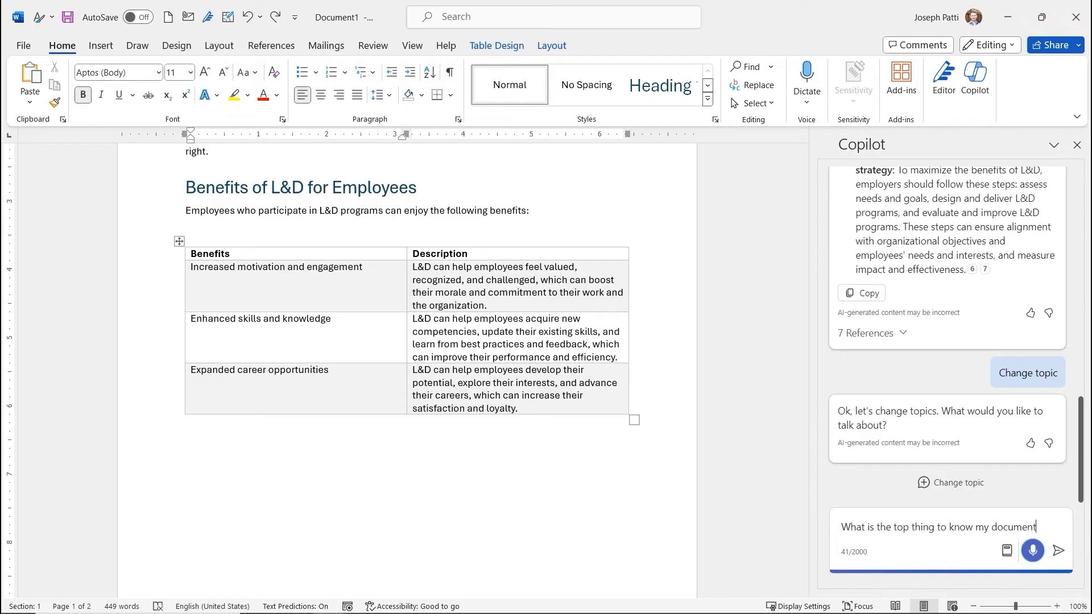
{"action": "left_click", "coordinate": [1058, 550]}
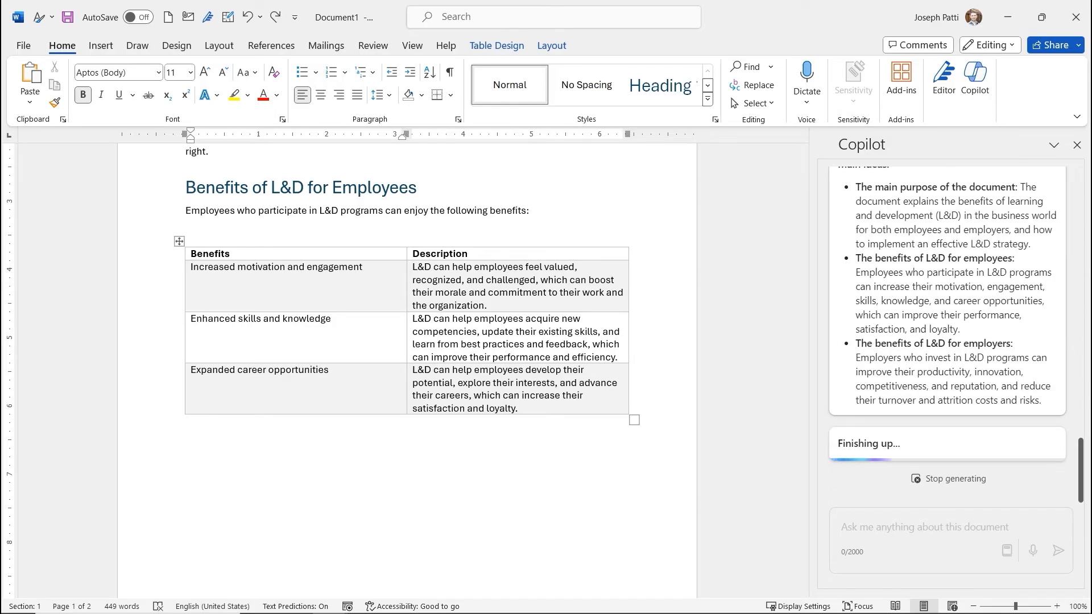
{"action": "scroll", "coordinate": [947, 330], "scroll_direction": "up", "scroll_amount": 10}
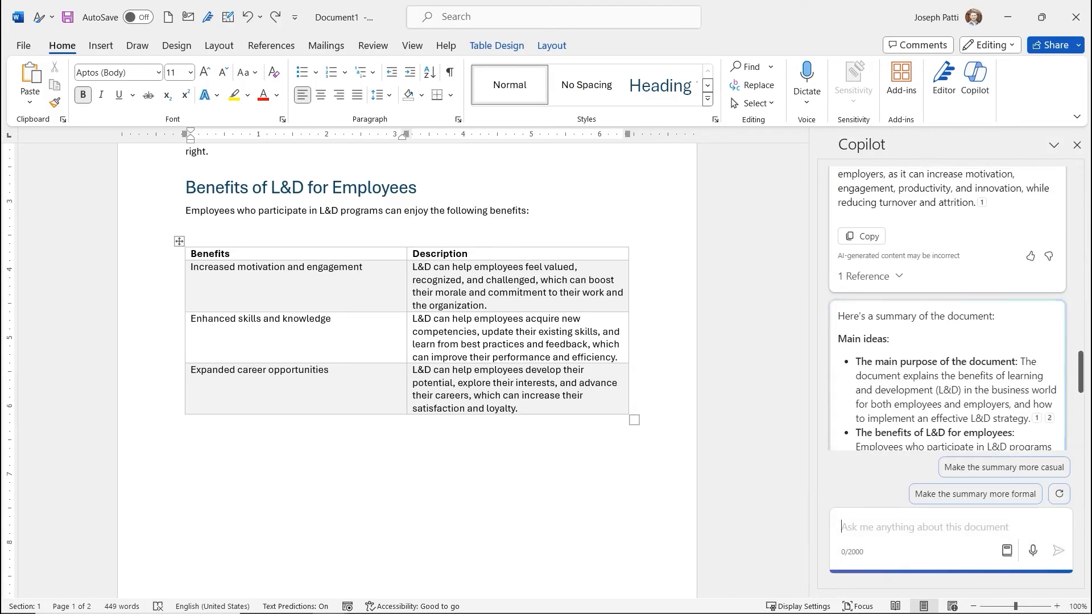
{"action": "scroll", "coordinate": [948, 307], "scroll_direction": "up", "scroll_amount": 5}
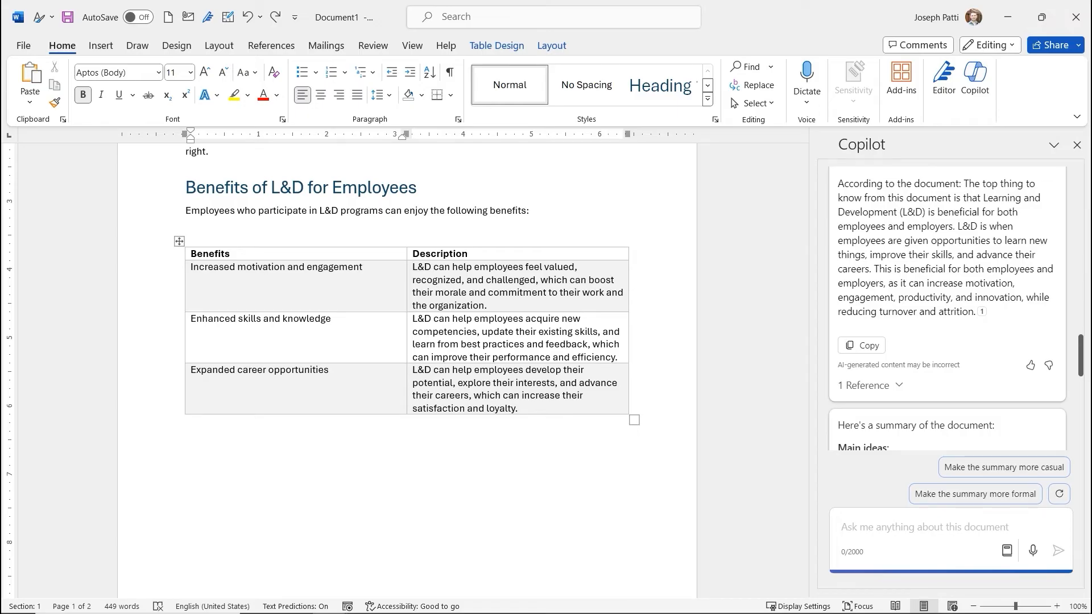
{"action": "scroll", "coordinate": [947, 307], "scroll_direction": "up", "scroll_amount": 3}
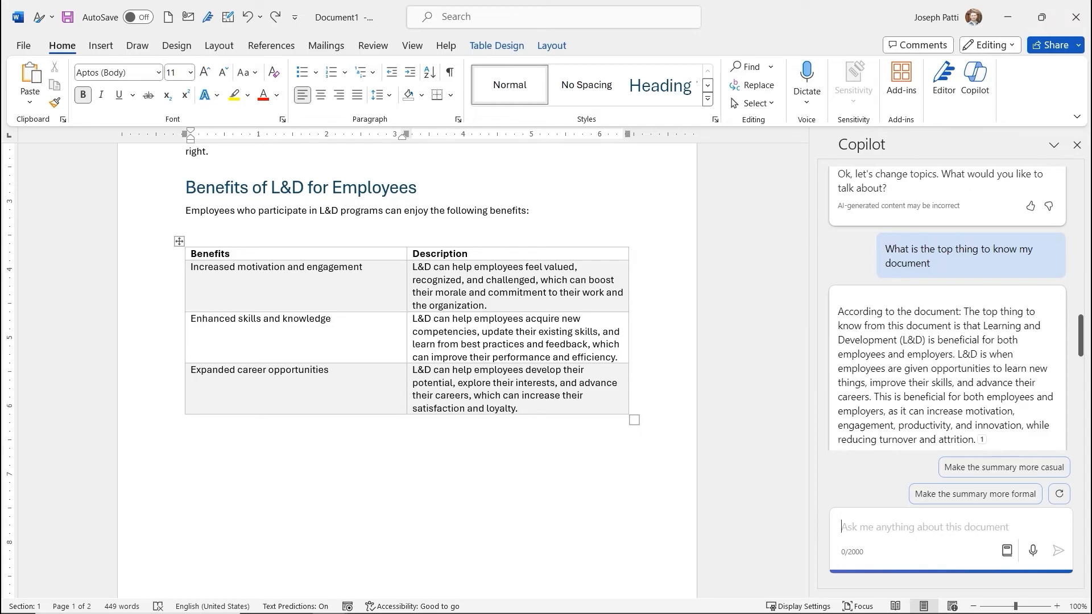
{"action": "scroll", "coordinate": [947, 307], "scroll_direction": "down", "scroll_amount": 10}
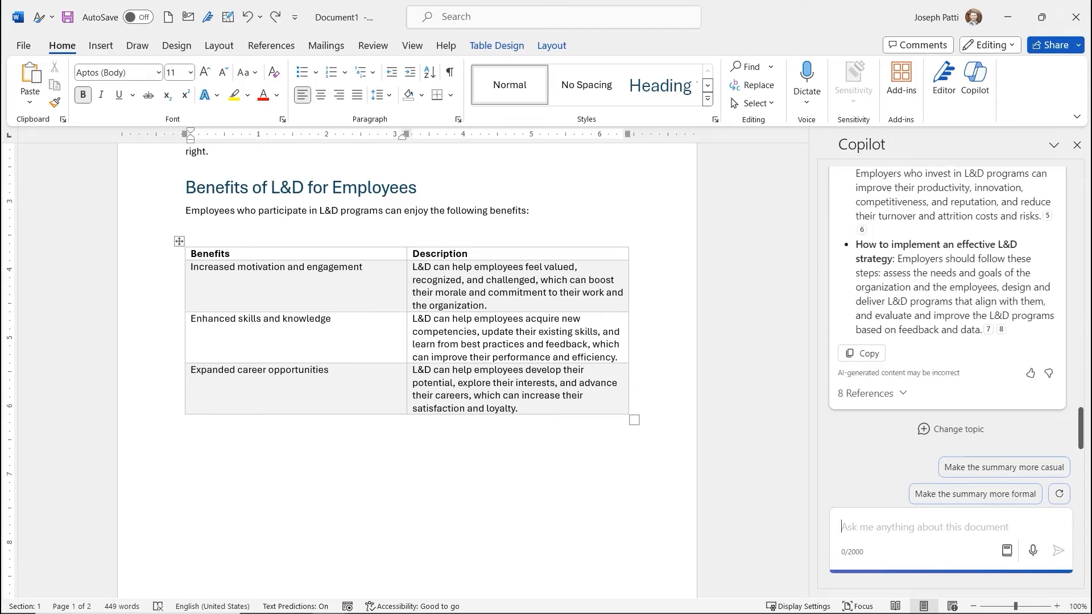
Close and reopen the Copilot pane, and look through the pane's Move, Resize, Help and Close options
{"action": "left_click", "coordinate": [1077, 145]}
{"action": "left_click", "coordinate": [975, 79]}
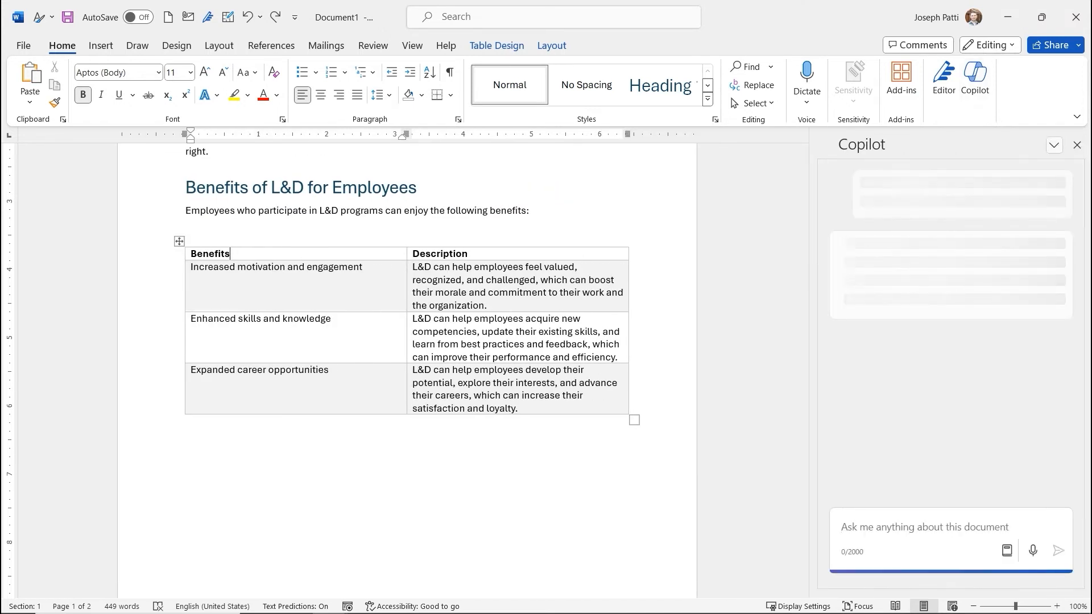
{"action": "left_click", "coordinate": [1054, 145]}
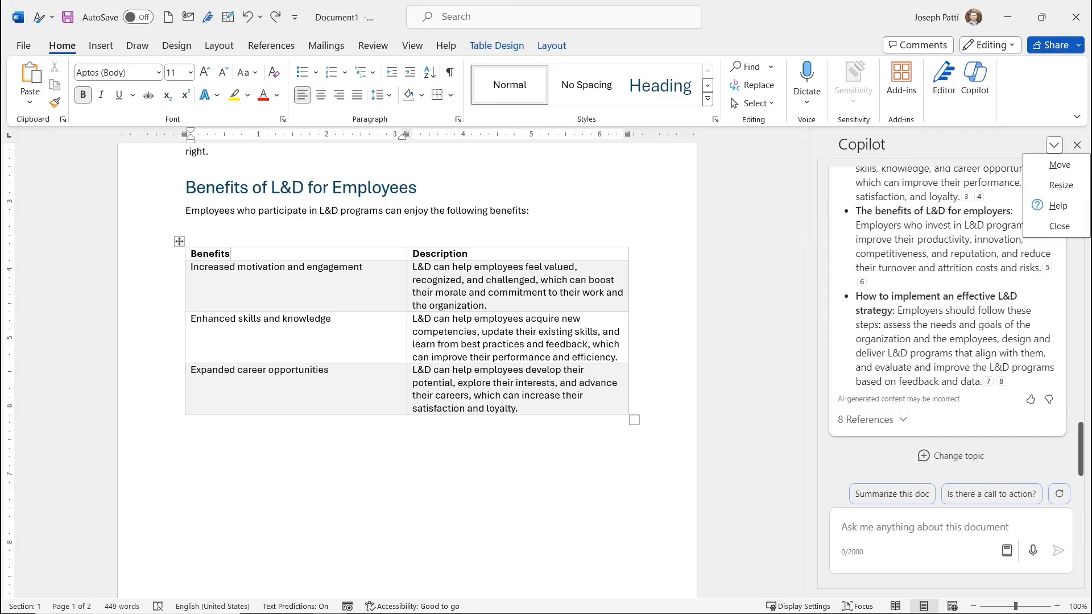
{"action": "key", "text": "Down"}
{"action": "key", "text": "Down"}
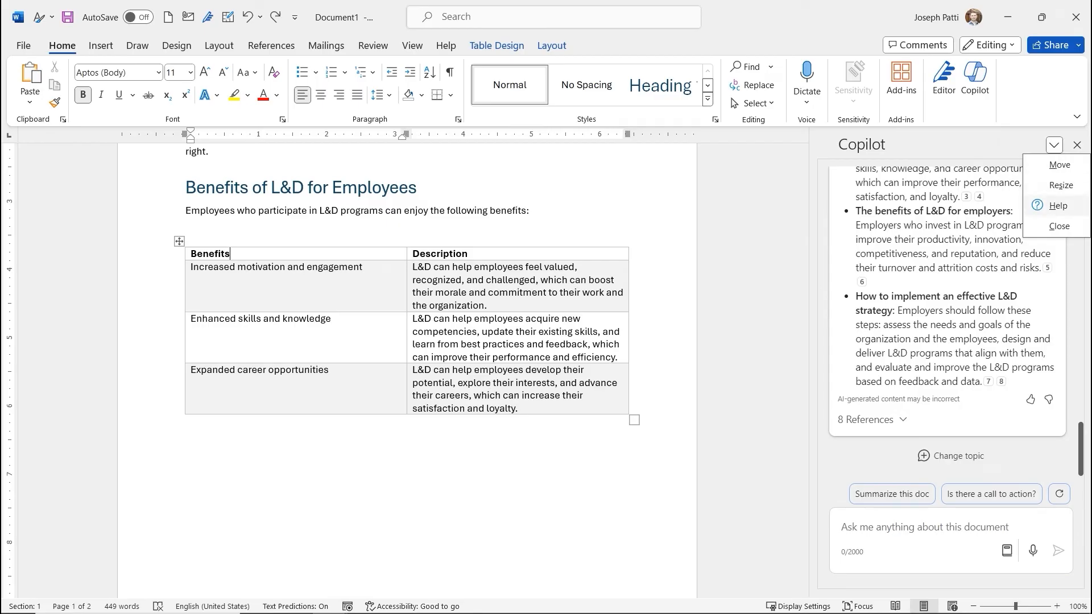
{"action": "key", "text": "Down"}
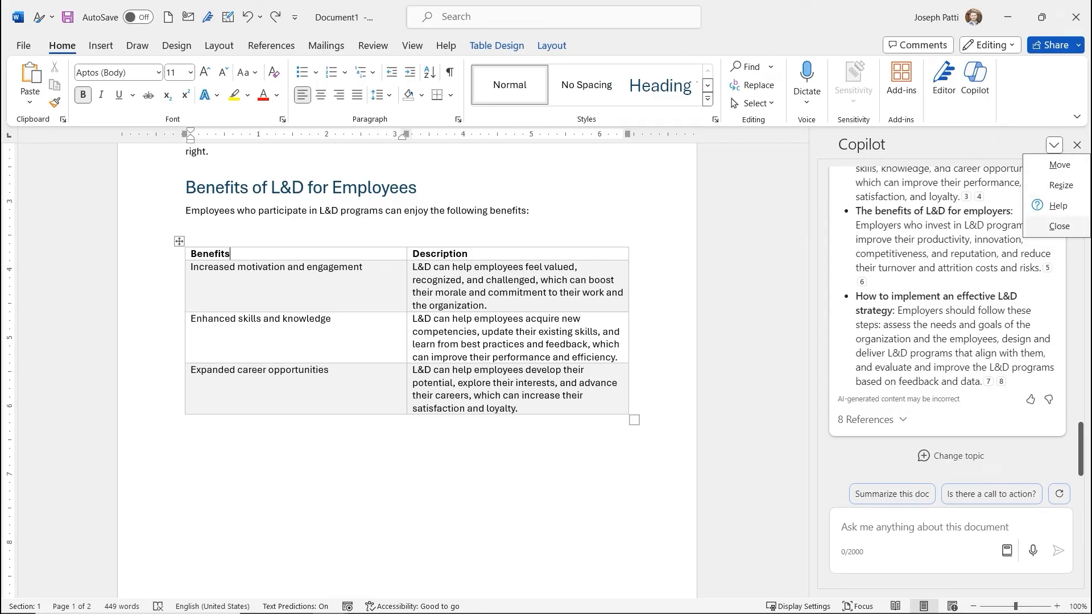
{"action": "key", "text": "Return"}
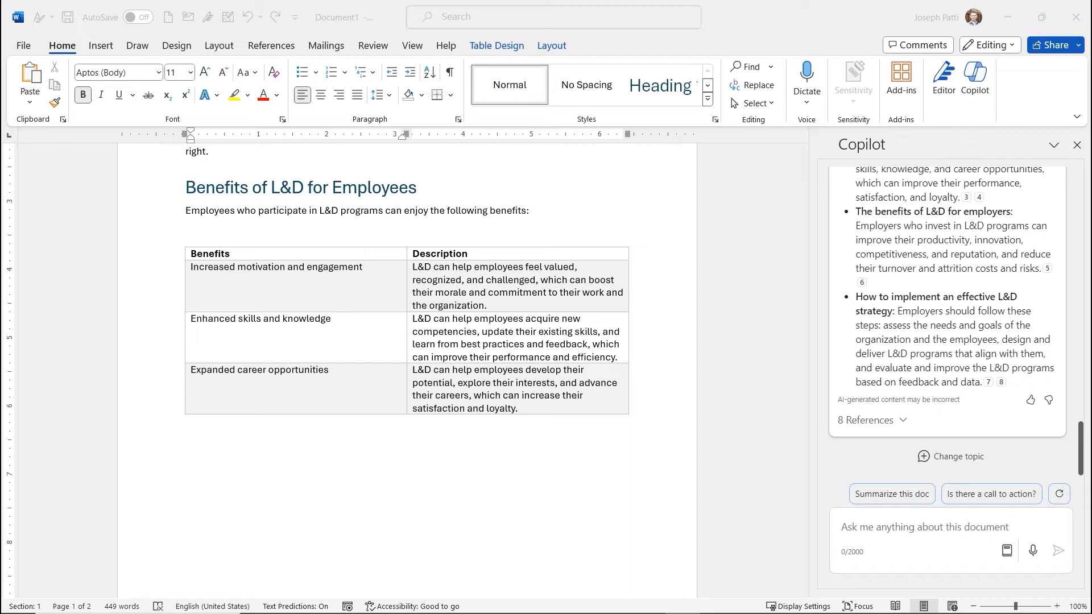
Ask Copilot "What are the top benefits of L&D" about the document
{"action": "left_click", "coordinate": [933, 529]}
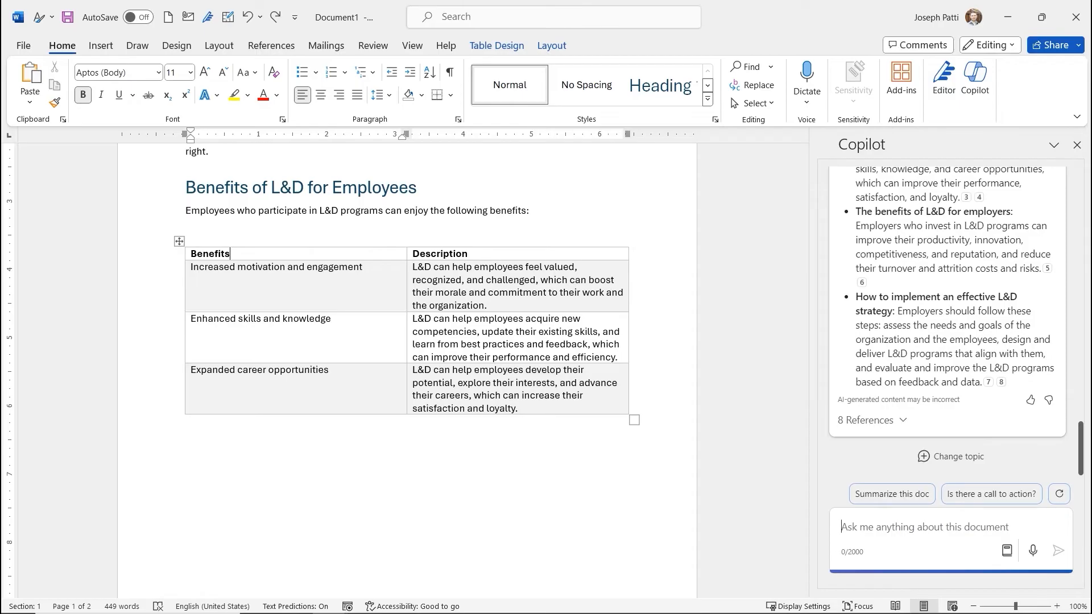
{"action": "type", "text": "The "}
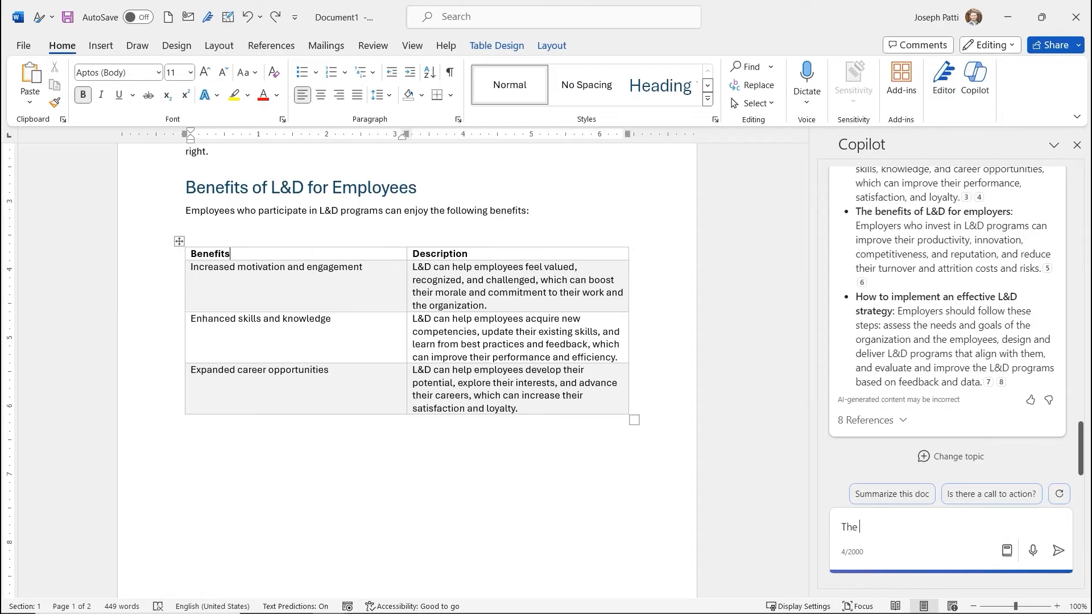
{"action": "type", "text": "top benefits "}
{"action": "type", "text": "of "}
{"action": "type", "text": "L&D"}
{"action": "type", "text": "What are"}
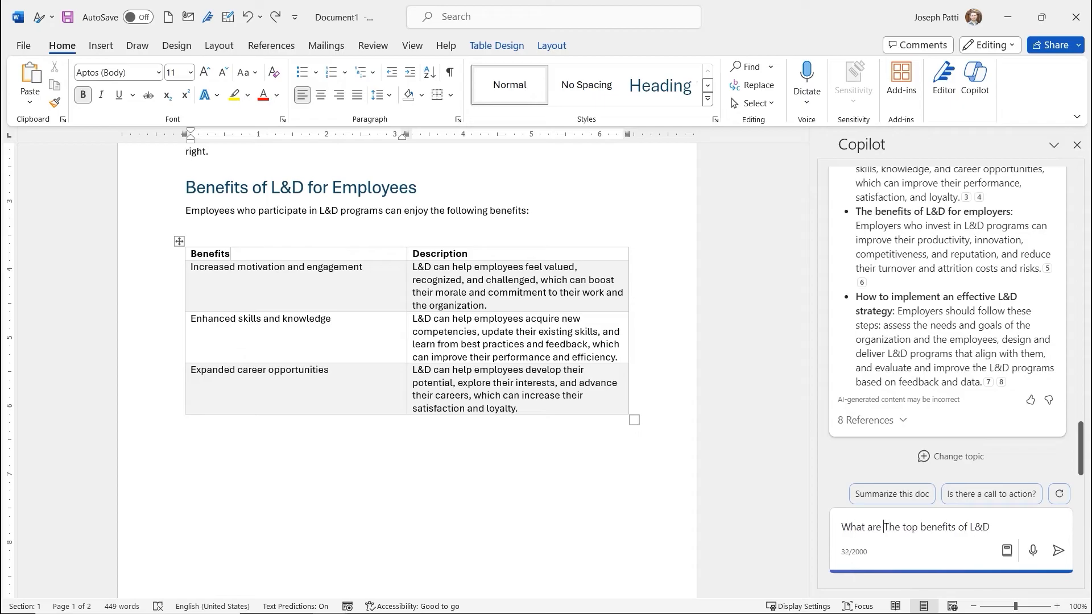
{"action": "key", "text": "BackSpace"}
{"action": "key", "text": "BackSpace"}
{"action": "type", "text": "th"}
{"action": "key", "text": "Return"}
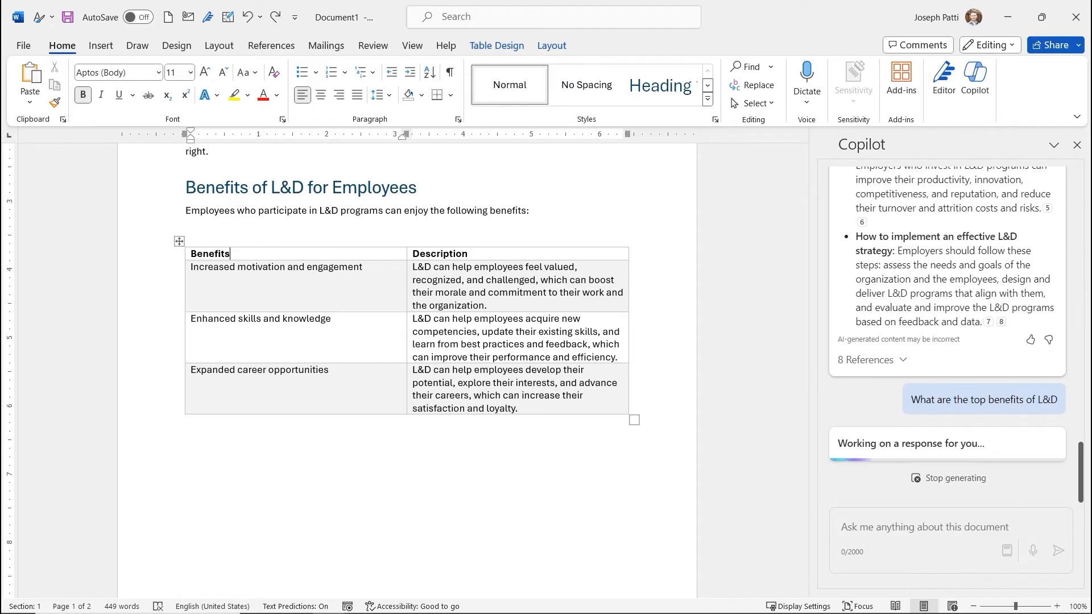
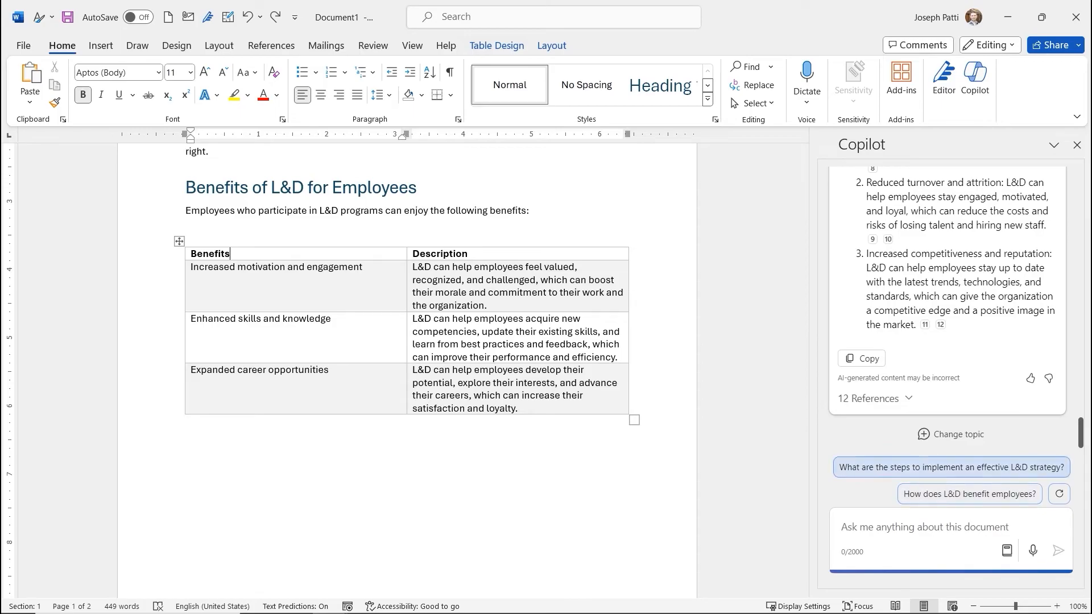
Read through Copilot's answer on the top benefits of L&D for employees and employers
{"action": "left_click", "coordinate": [842, 527]}
{"action": "scroll", "coordinate": [948, 307], "scroll_direction": "up", "scroll_amount": 3}
{"action": "scroll", "coordinate": [948, 307], "scroll_direction": "up", "scroll_amount": 3}
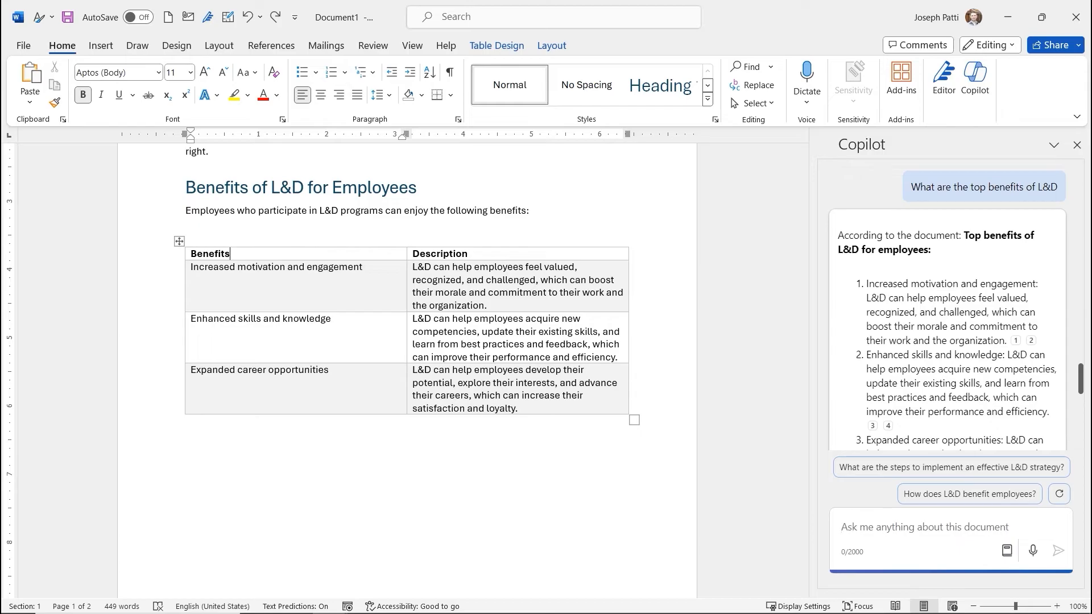
{"action": "scroll", "coordinate": [948, 307], "scroll_direction": "down", "scroll_amount": 3}
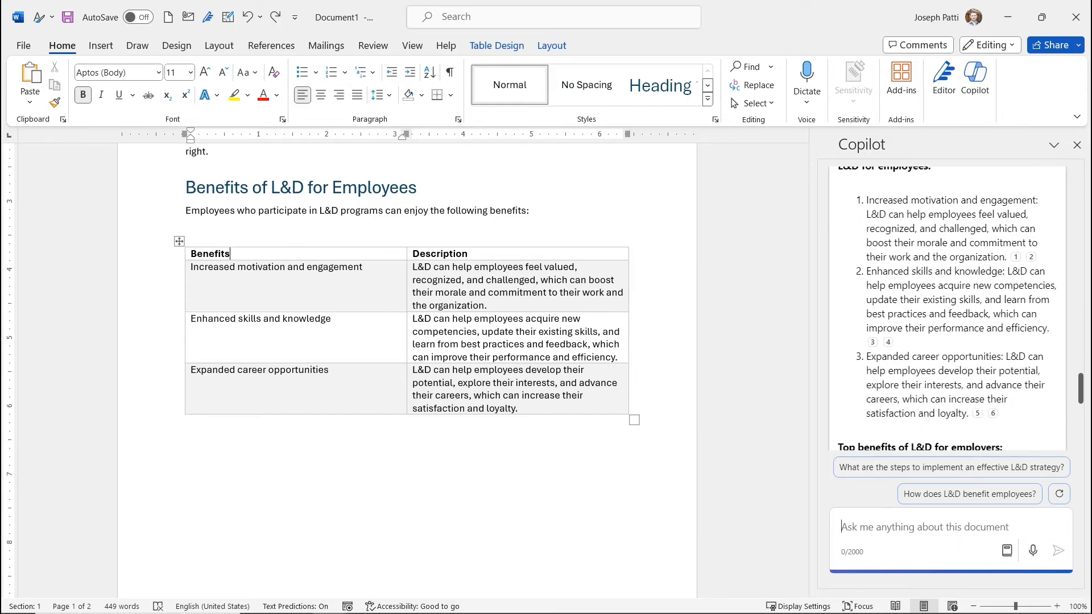
{"action": "scroll", "coordinate": [948, 307], "scroll_direction": "down", "scroll_amount": 3}
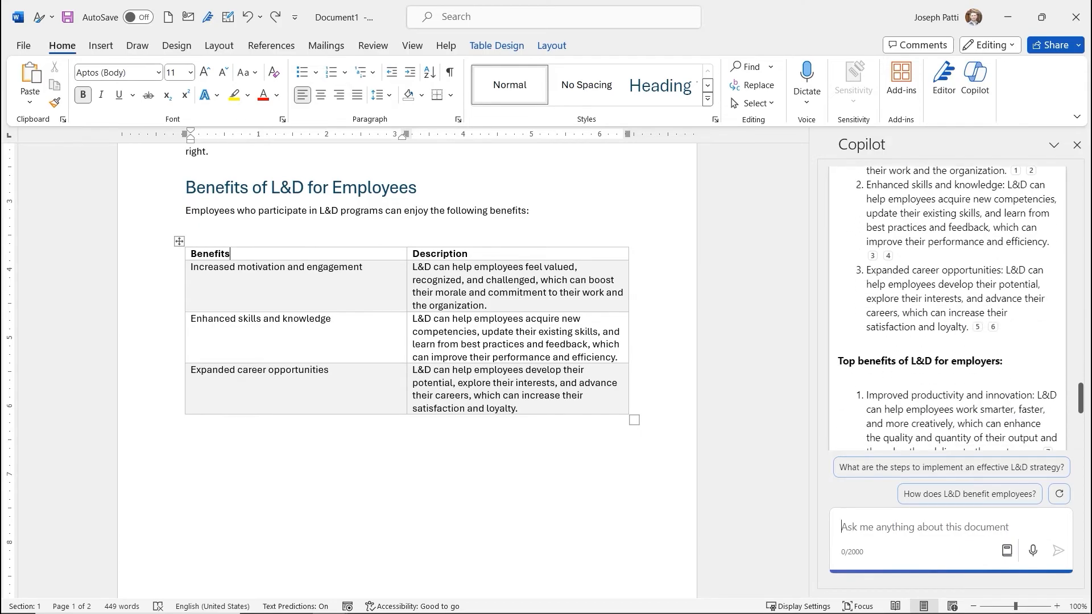
{"action": "scroll", "coordinate": [948, 307], "scroll_direction": "down", "scroll_amount": 3}
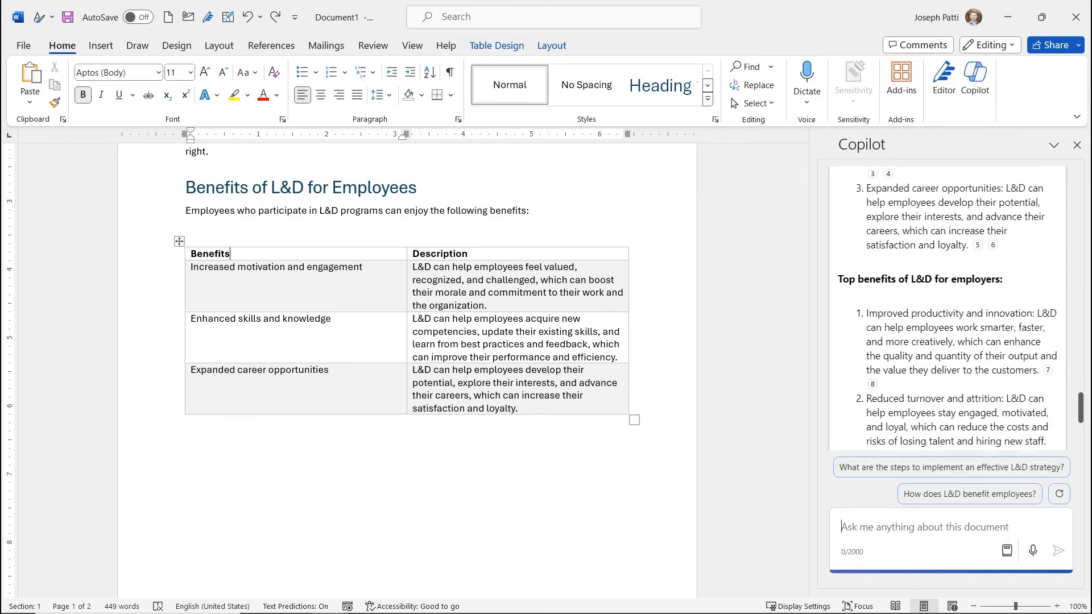
{"action": "scroll", "coordinate": [948, 307], "scroll_direction": "down", "scroll_amount": 3}
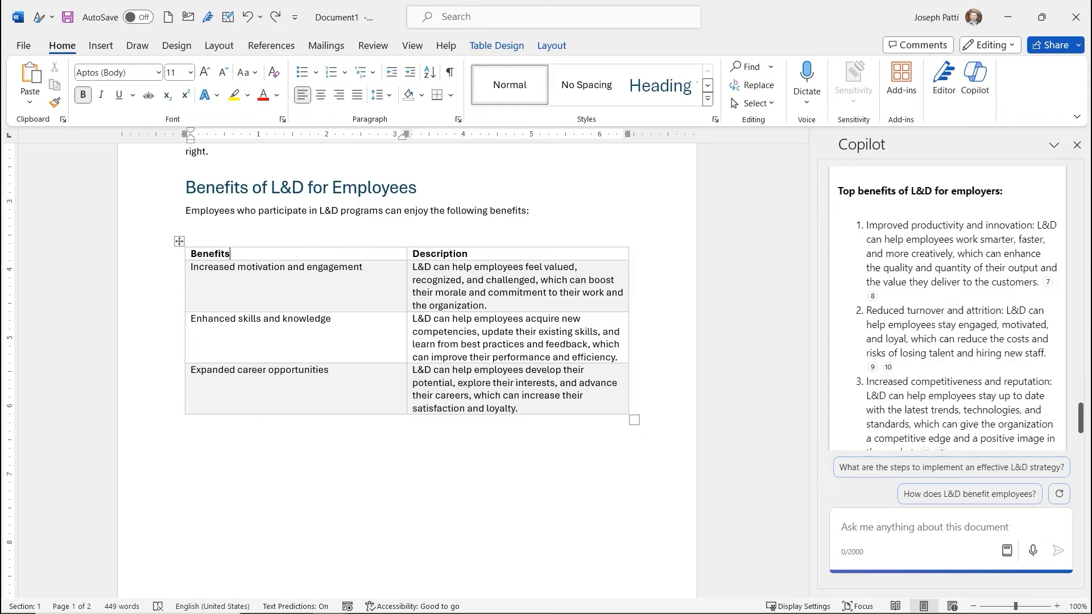
{"action": "scroll", "coordinate": [948, 307], "scroll_direction": "down", "scroll_amount": 3}
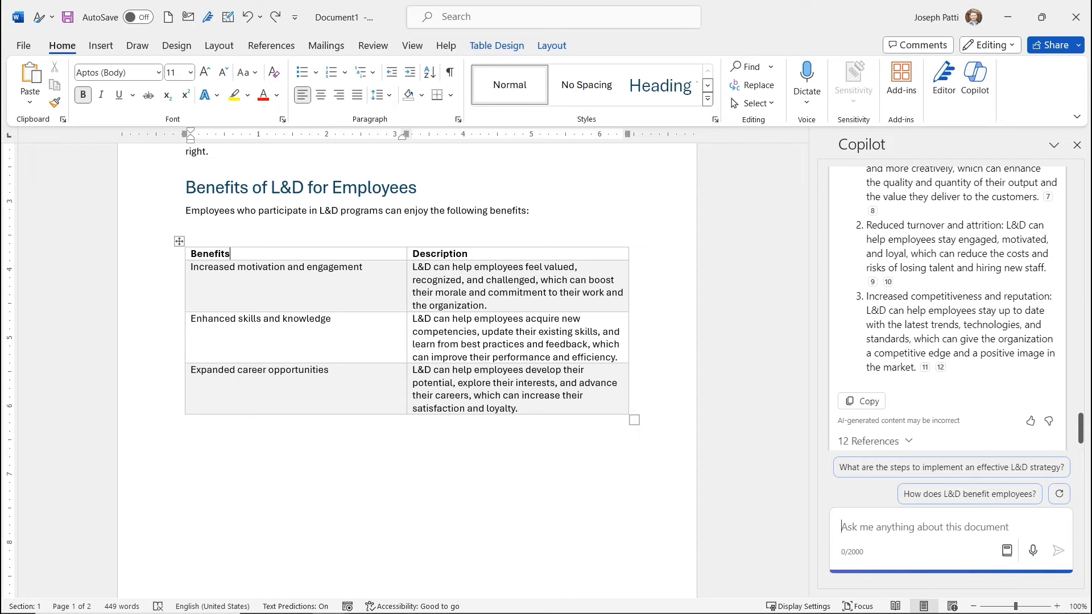
{"action": "scroll", "coordinate": [947, 307], "scroll_direction": "up", "scroll_amount": 5}
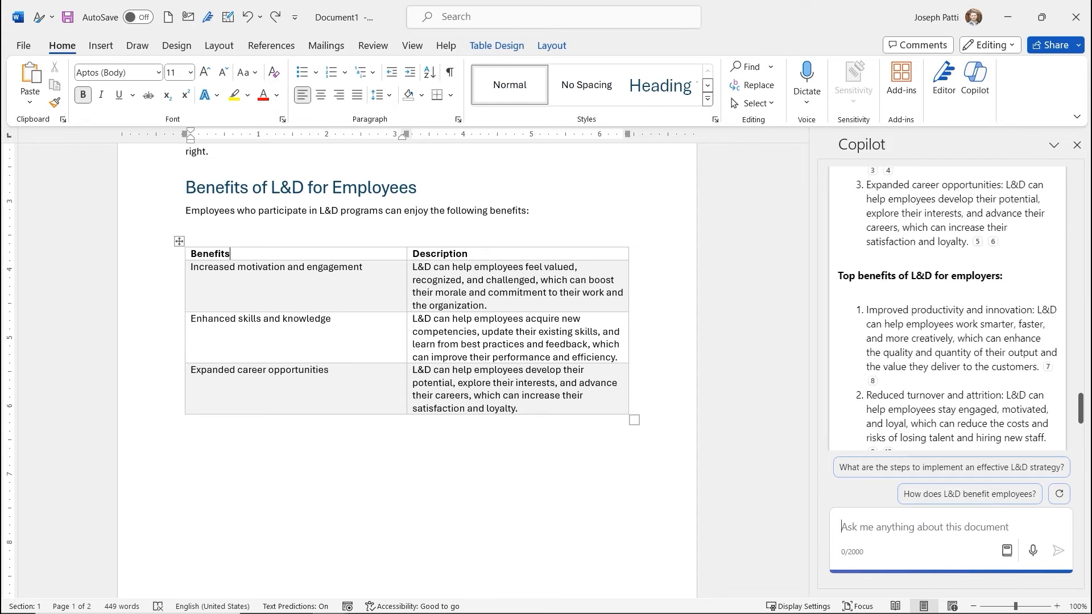
{"action": "scroll", "coordinate": [948, 308], "scroll_direction": "down", "scroll_amount": 6}
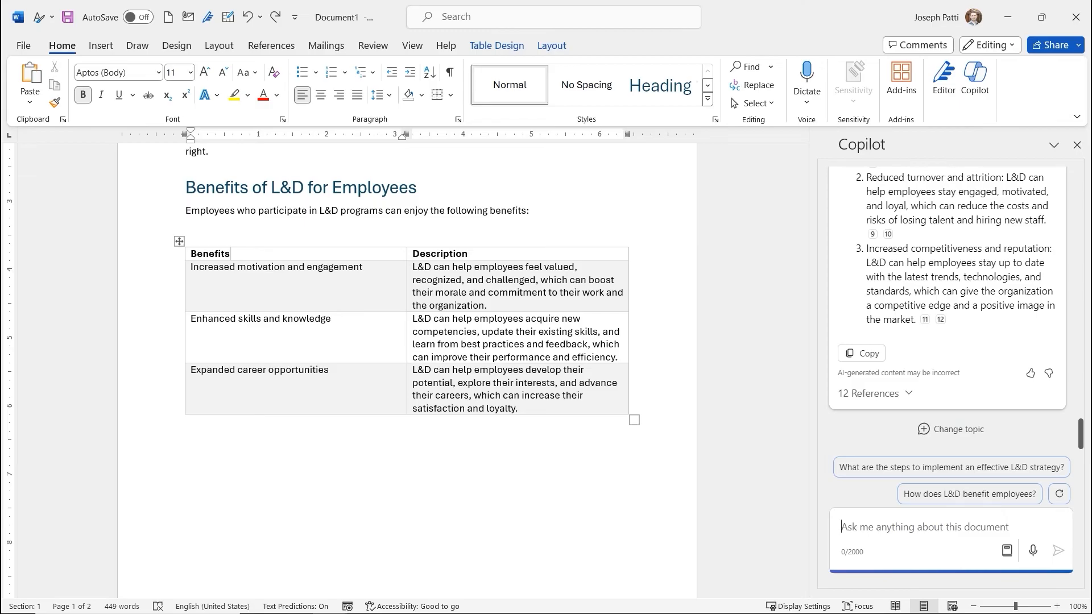
Have Copilot answer the prompt "please create a marketing flyer based off of this document" and review the flyer text
{"action": "left_click", "coordinate": [951, 526]}
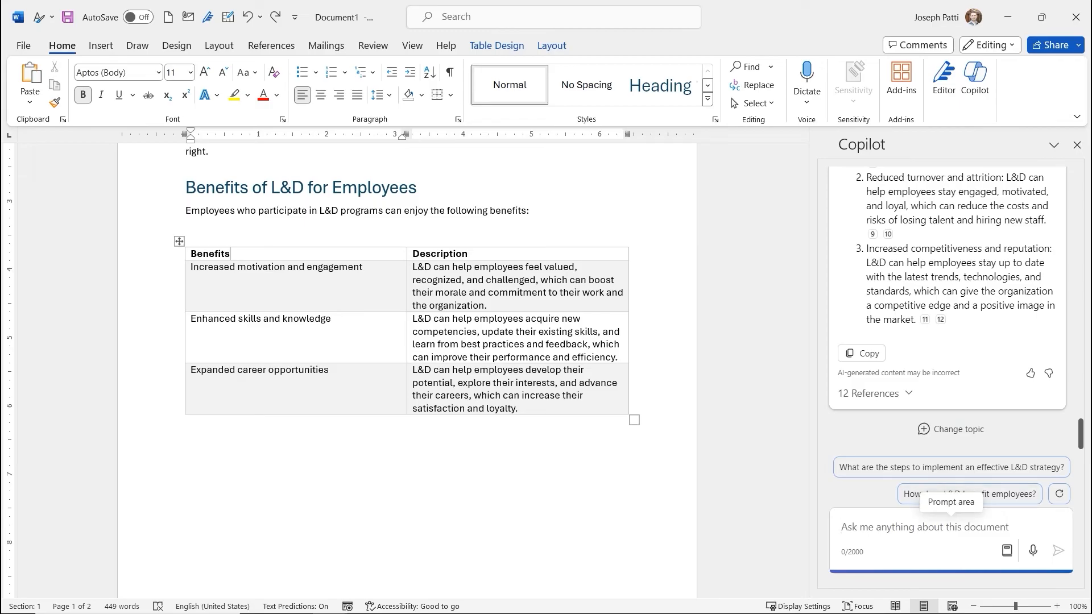
{"action": "type", "text": "ple"}
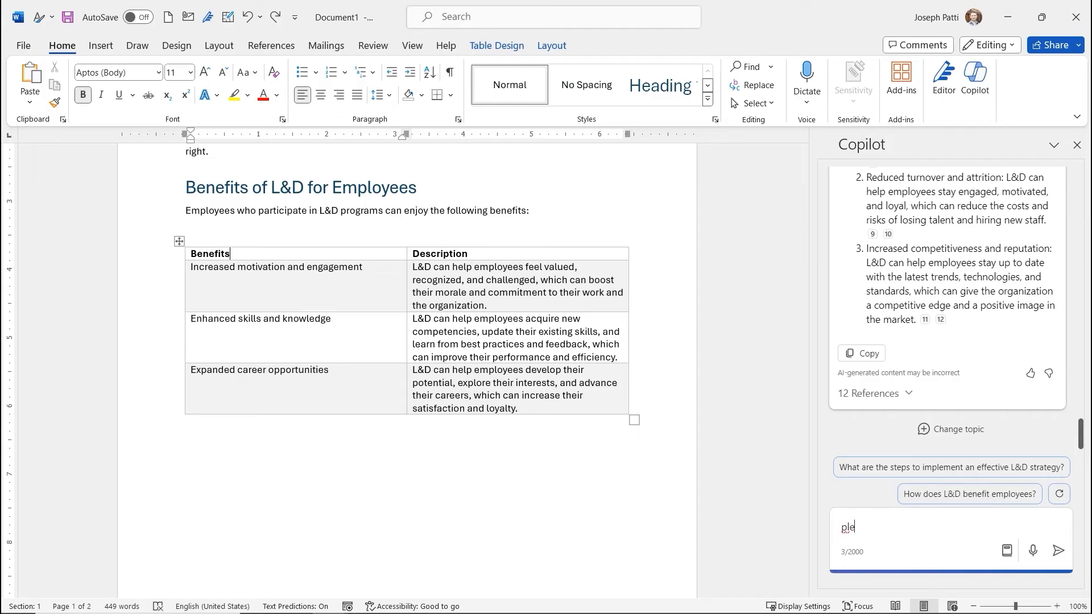
{"action": "type", "text": "ase create a marketing flyer based"}
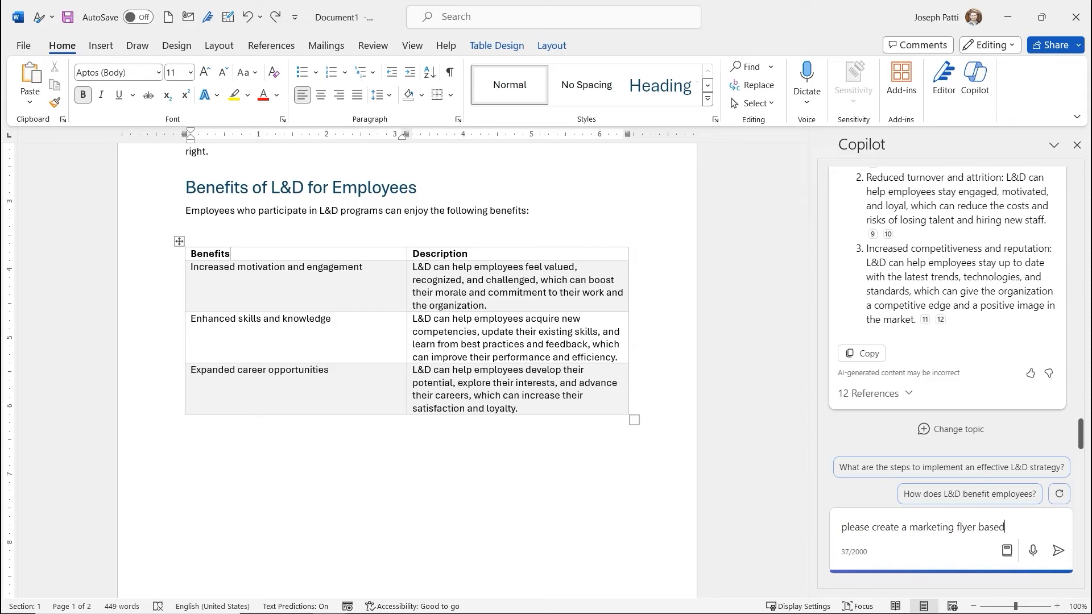
{"action": "type", "text": " off of this document"}
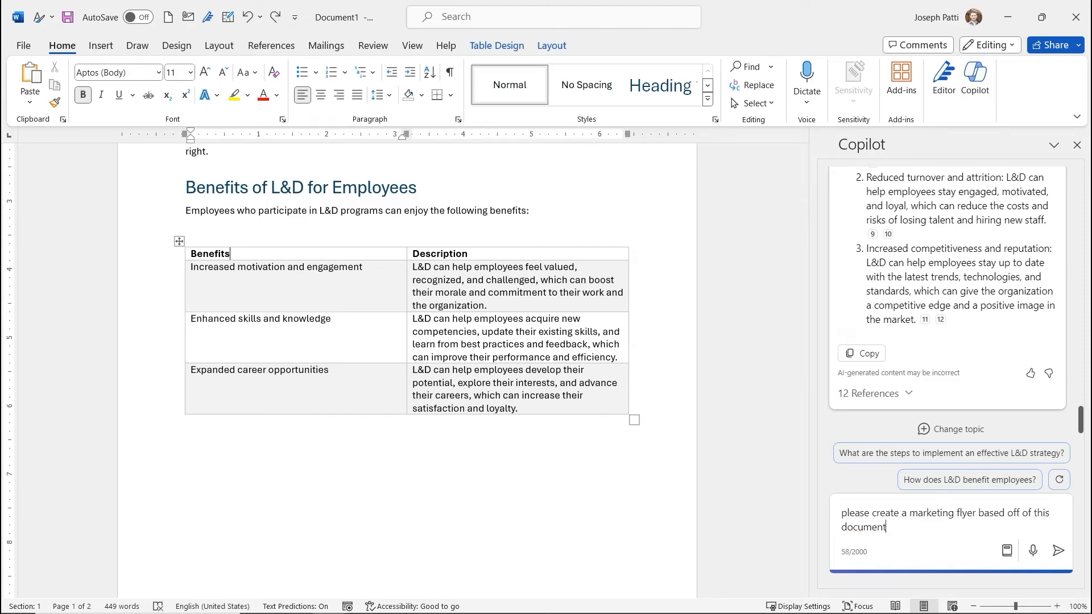
{"action": "key", "text": "Return"}
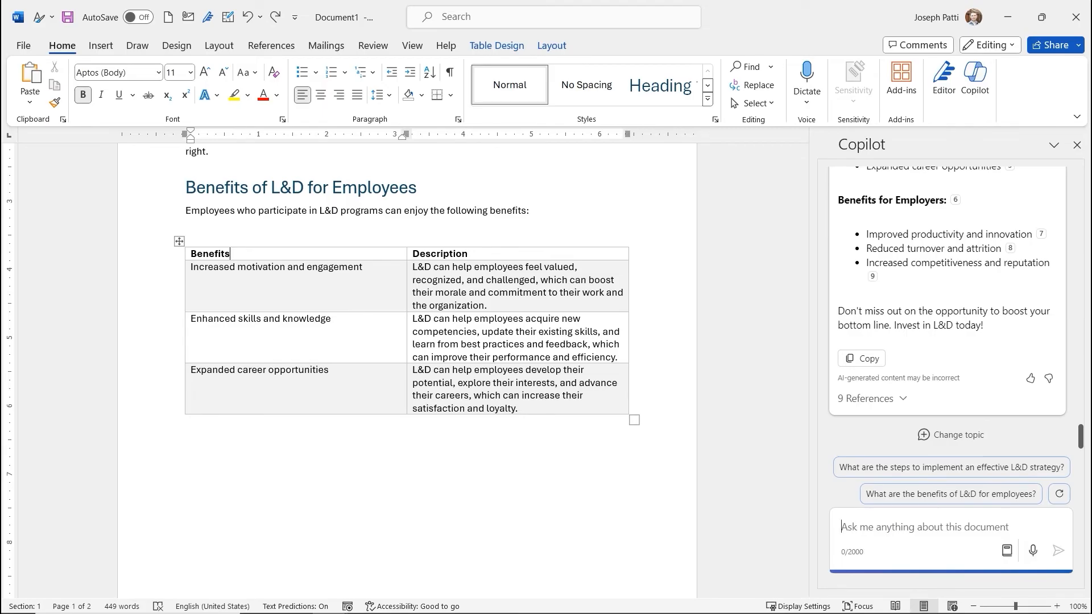
{"action": "scroll", "coordinate": [947, 307], "scroll_direction": "up", "scroll_amount": 5}
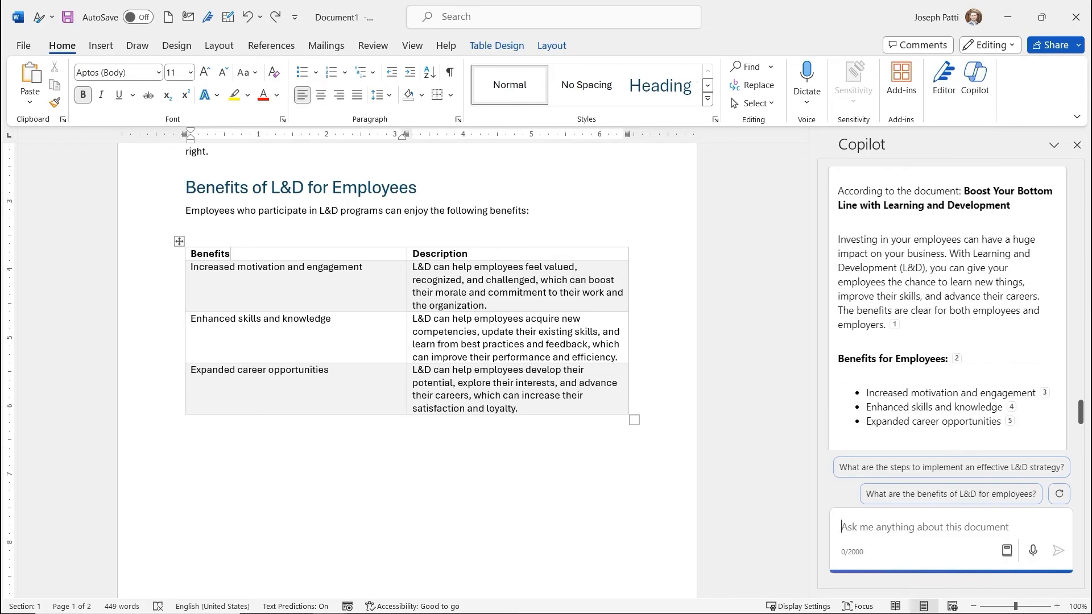
{"action": "scroll", "coordinate": [947, 307], "scroll_direction": "down", "scroll_amount": 2}
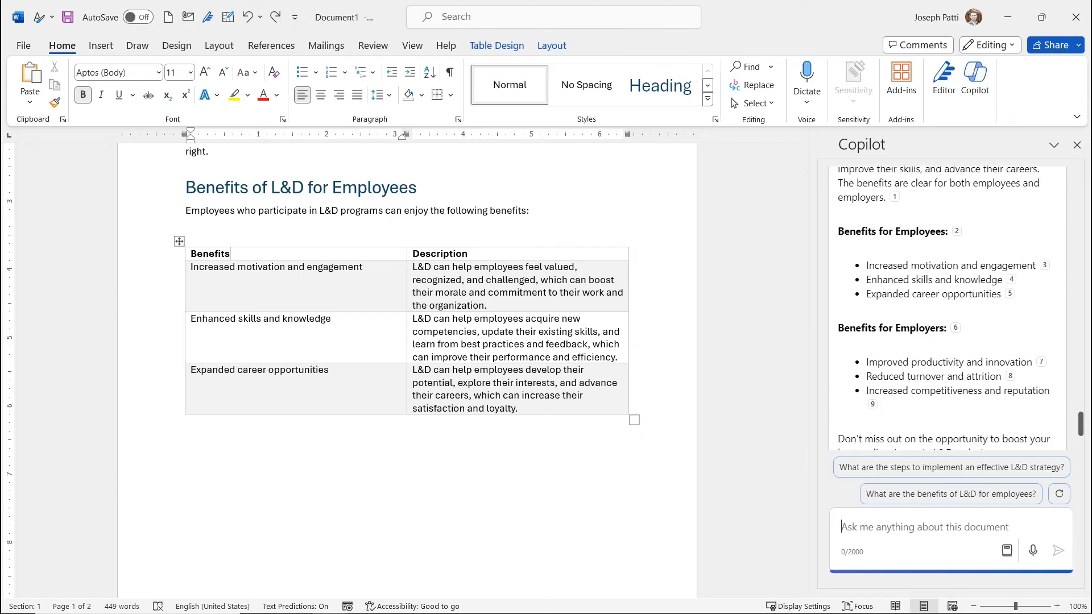
{"action": "scroll", "coordinate": [947, 307], "scroll_direction": "down", "scroll_amount": 2}
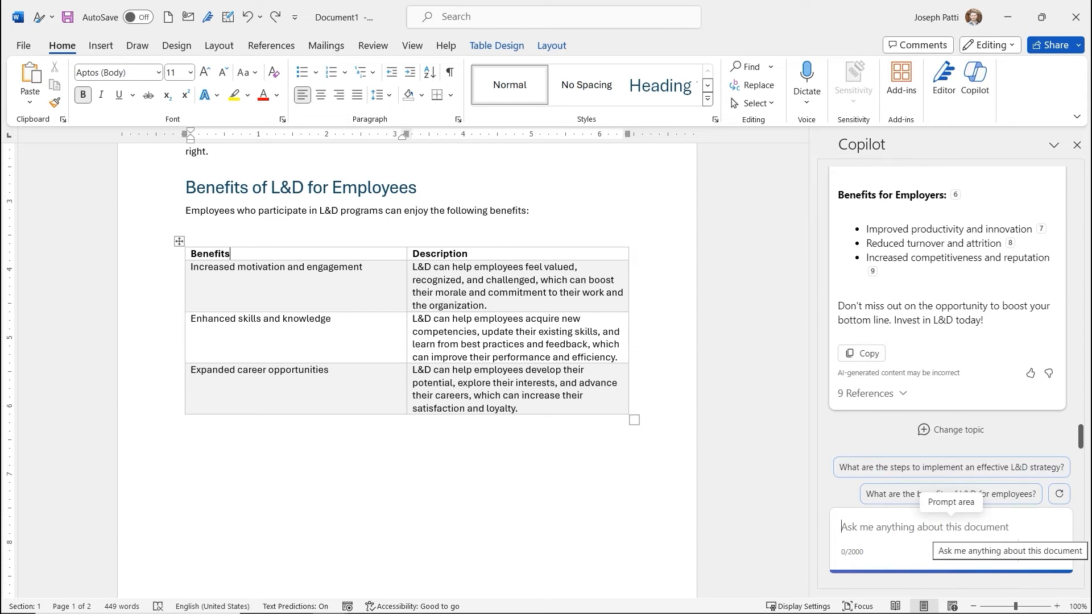
Have Copilot answer the prompt "Create an email based off of this document to help market L&D" and review the email text
{"action": "type", "text": "Create"}
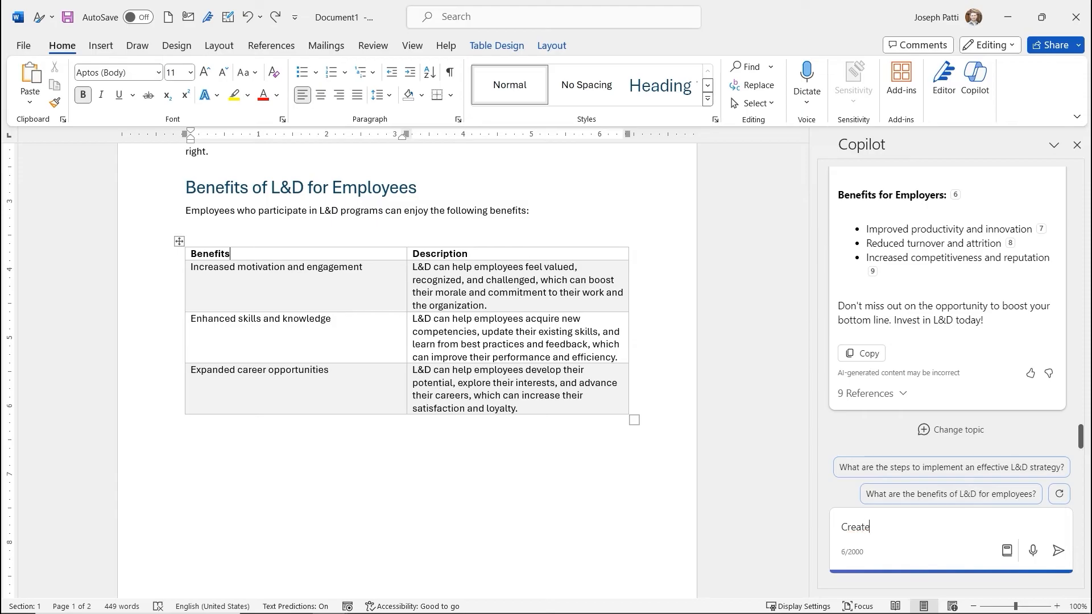
{"action": "type", "text": " an email based off of this docu"}
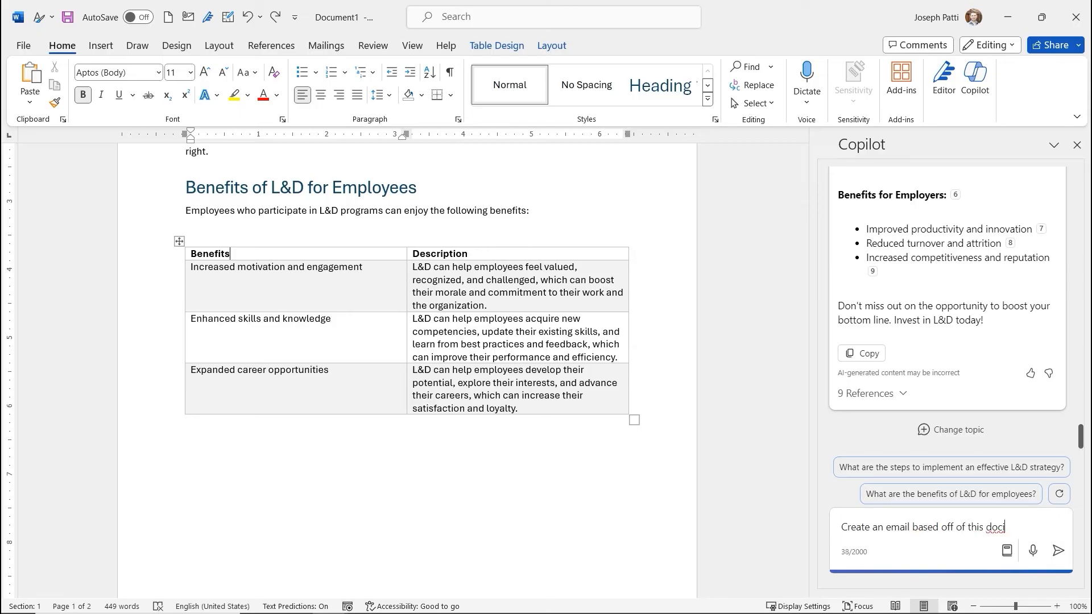
{"action": "type", "text": "ment to help market"}
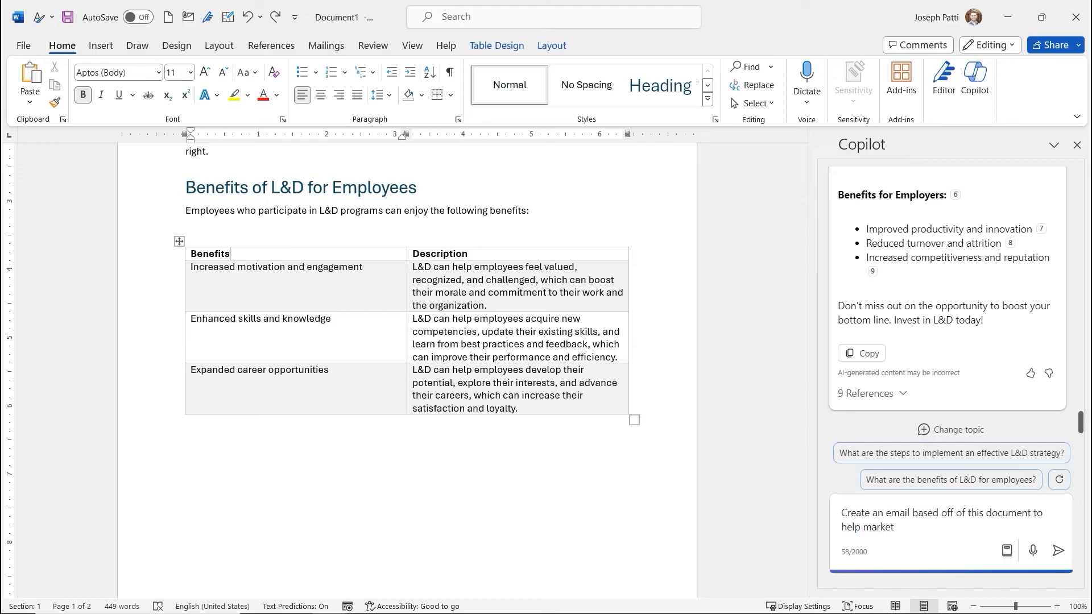
{"action": "type", "text": " L&D"}
{"action": "key", "text": "Return"}
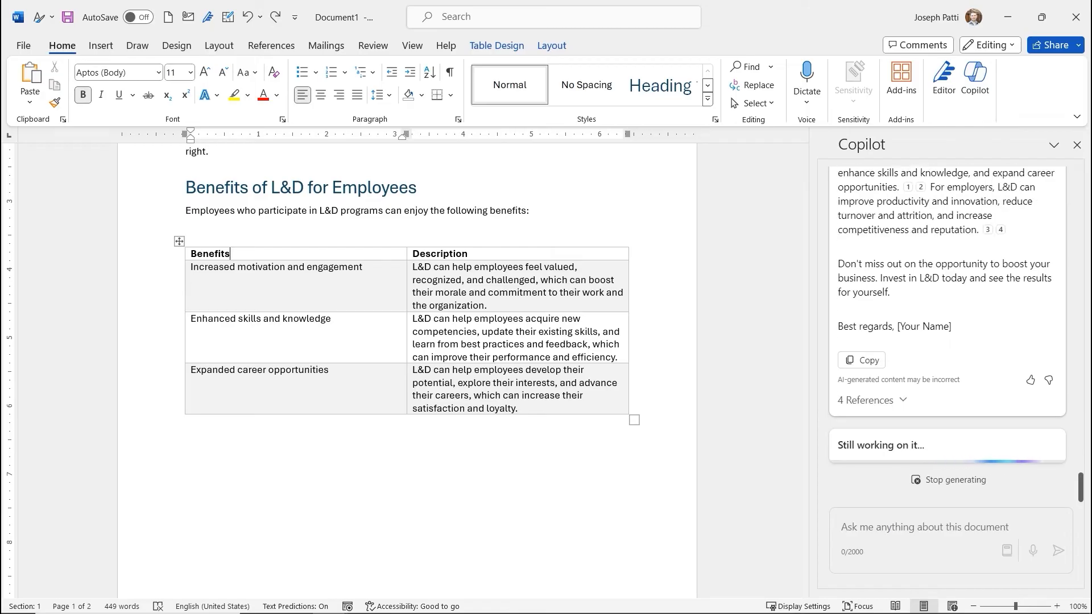
{"action": "scroll", "coordinate": [947, 310], "scroll_direction": "up", "scroll_amount": 5}
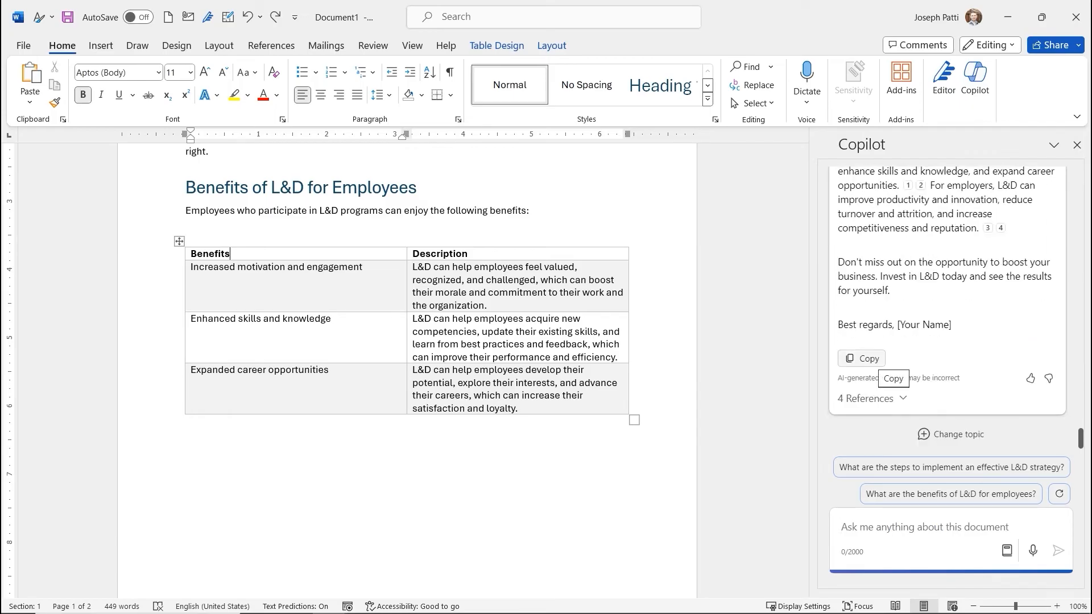
Copy Copilot's generated email and paste it at the end of the document
{"action": "left_click", "coordinate": [862, 358]}
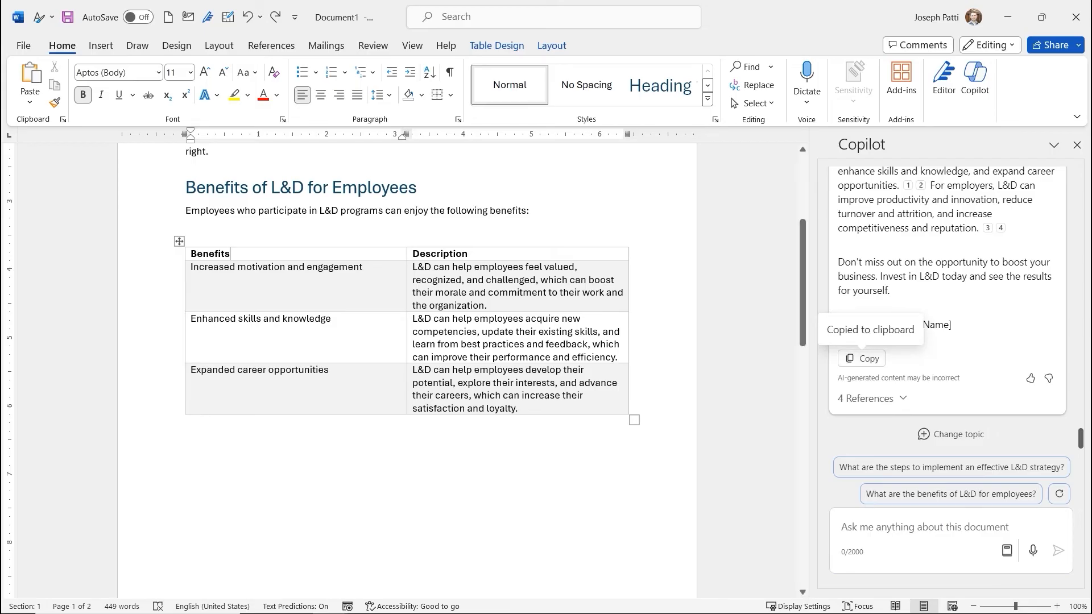
{"action": "key", "text": "ctrl+End"}
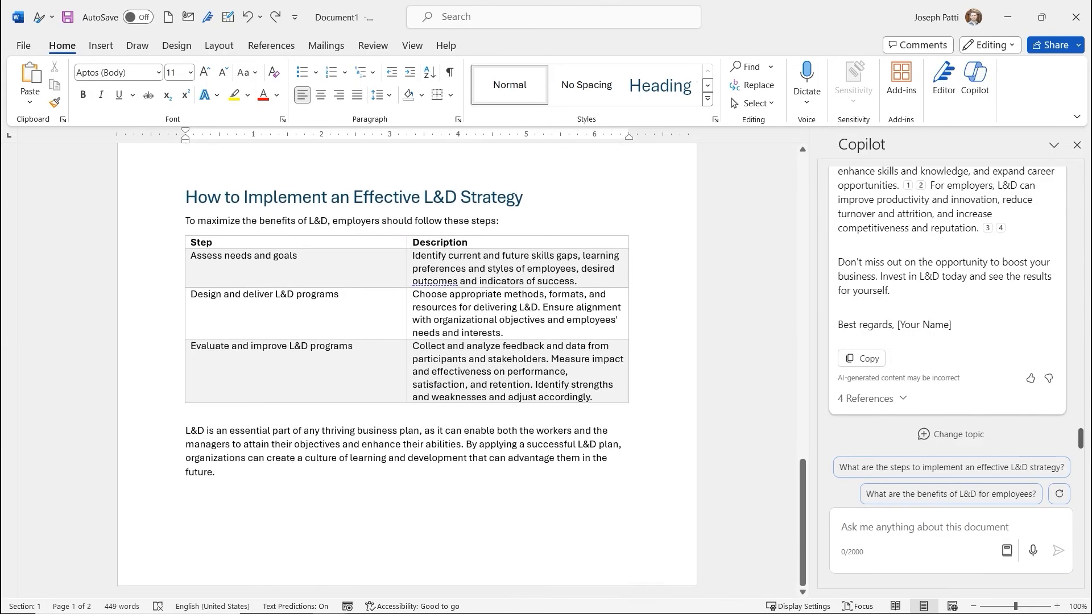
{"action": "key", "text": "ctrl+v"}
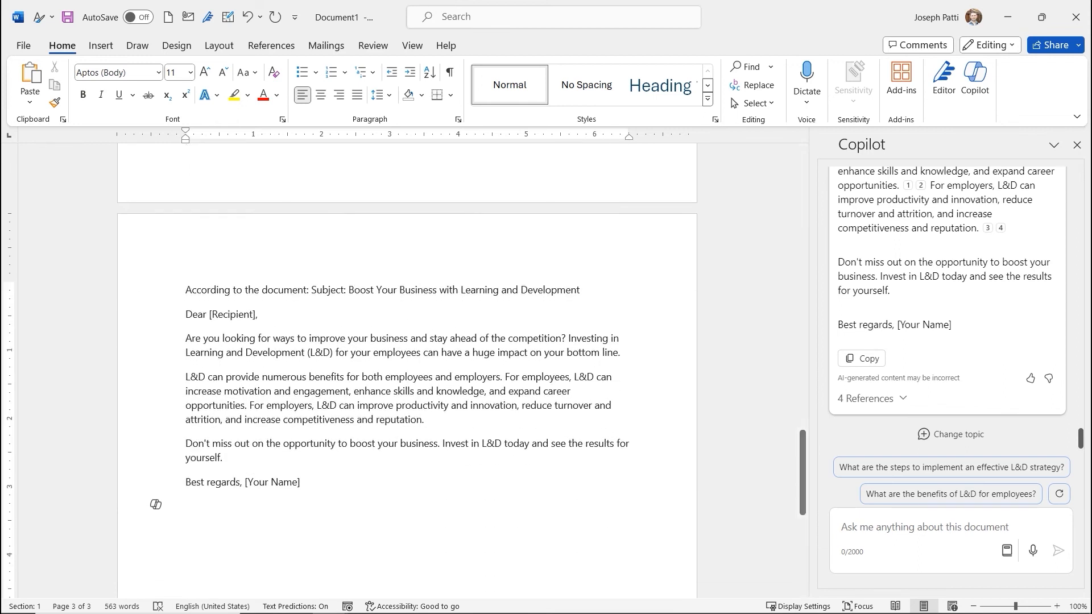
Delete the lead-in "According to the document:" from the subject line of the pasted email
{"action": "mouse_move", "coordinate": [987, 228]}
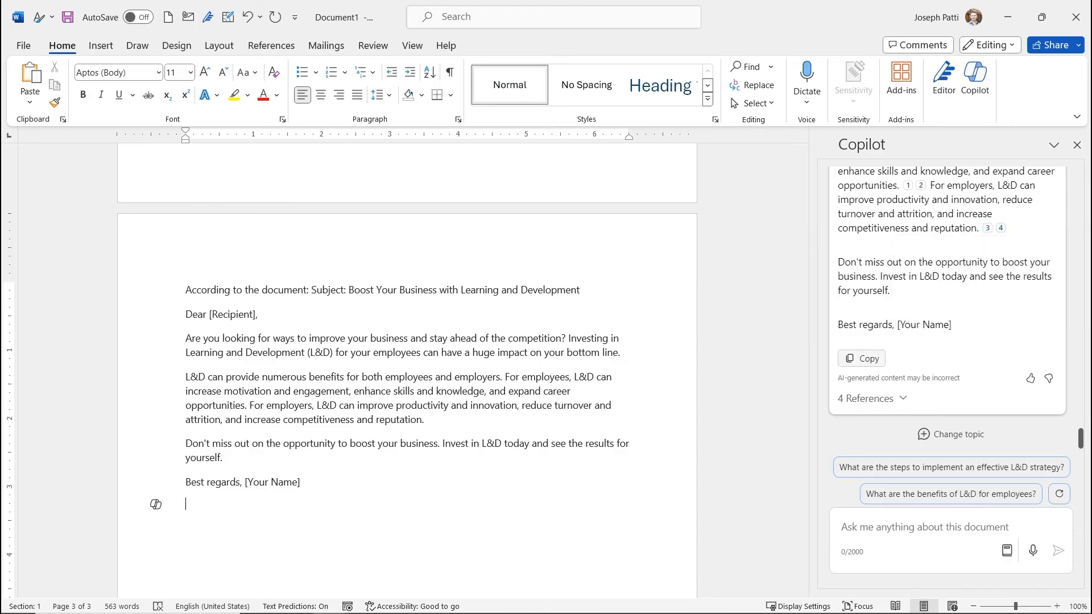
{"action": "scroll", "coordinate": [947, 284], "scroll_direction": "up", "scroll_amount": 3}
{"action": "mouse_move", "coordinate": [921, 271]}
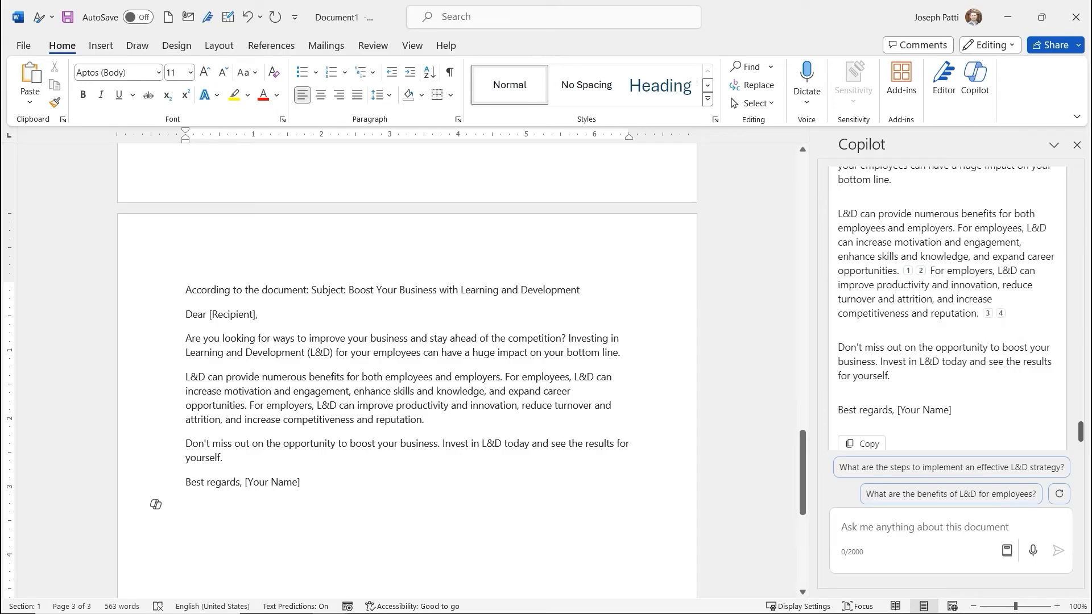
{"action": "left_click_drag", "start_coordinate": [312, 290], "coordinate": [185, 290]}
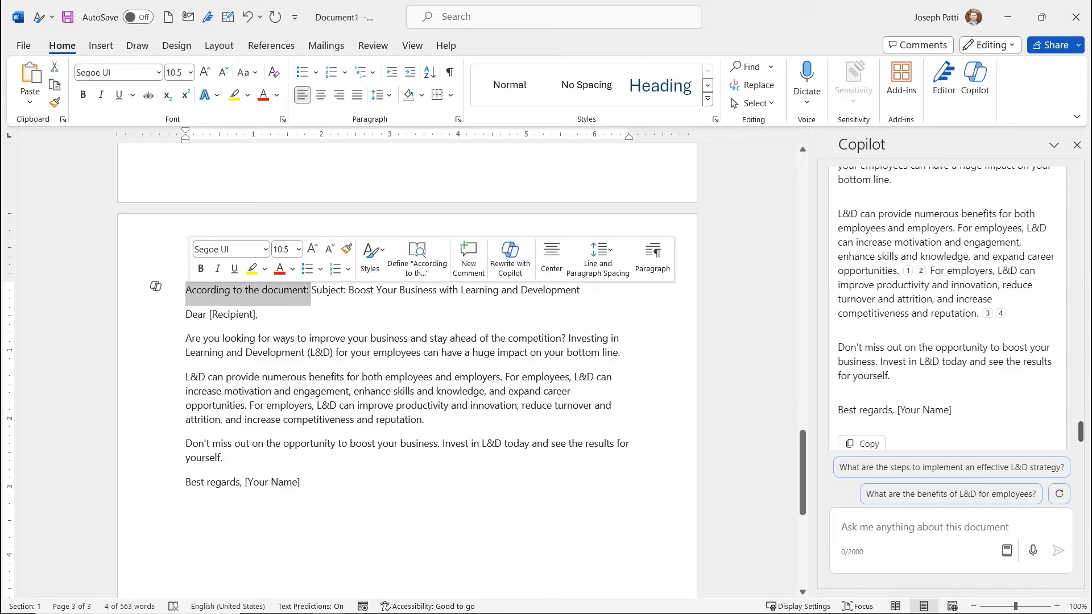
{"action": "key", "text": "Delete"}
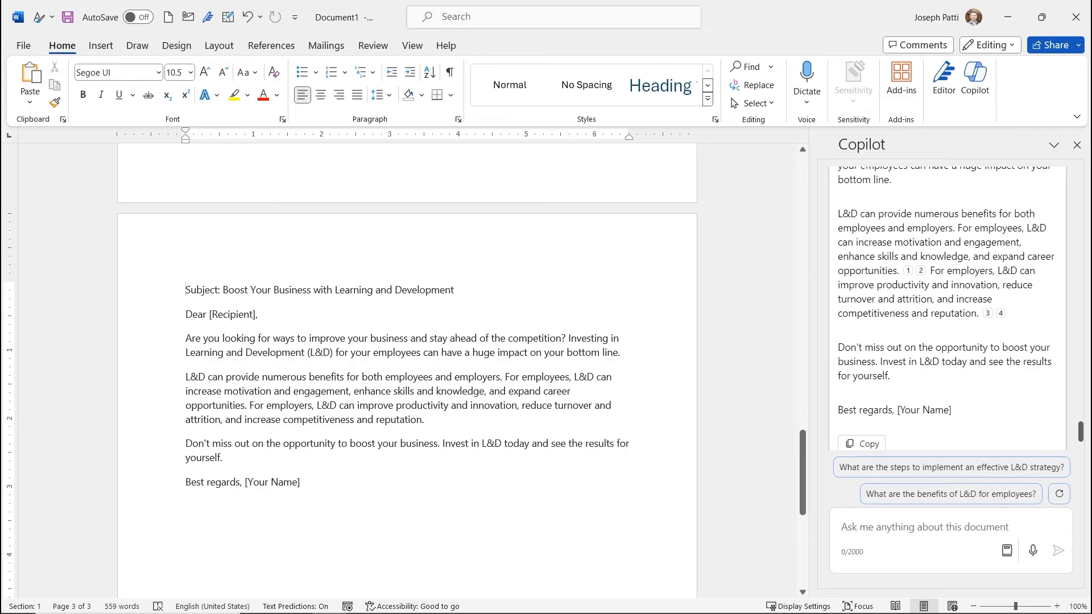
Ask Copilot the suggested question "What are the steps to implement an effective L&D strategy?" and read through its answer
{"action": "scroll", "coordinate": [407, 370], "scroll_direction": "up", "scroll_amount": 8}
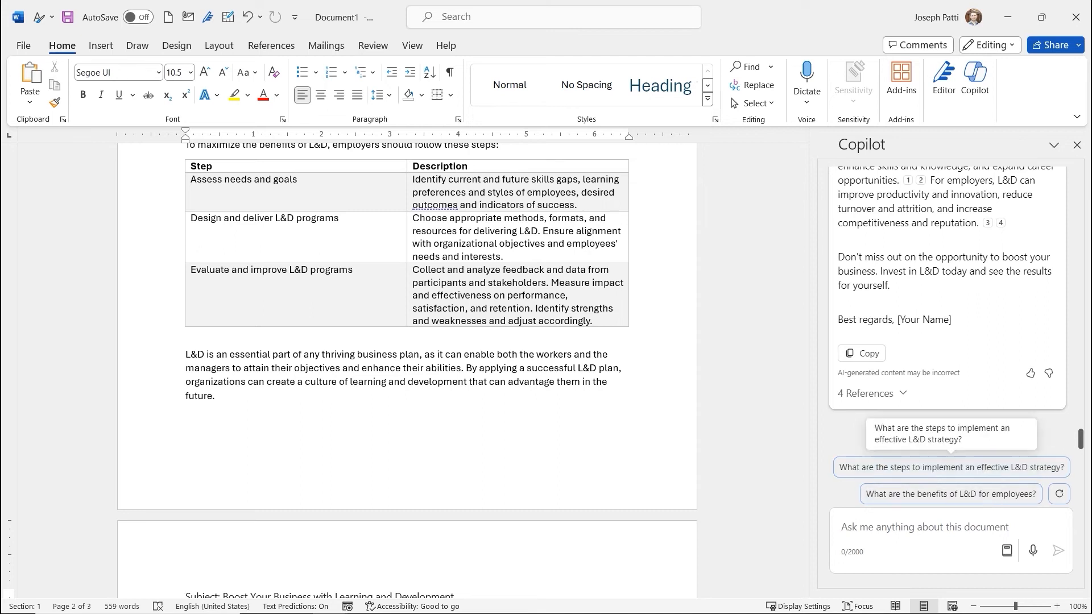
{"action": "left_click", "coordinate": [951, 465]}
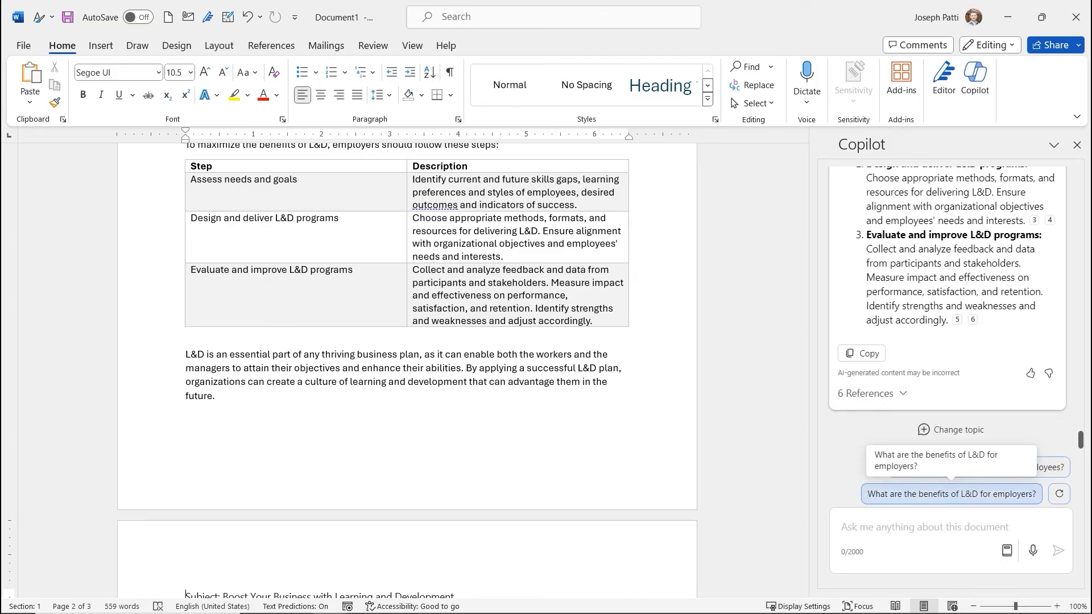
{"action": "scroll", "coordinate": [947, 307], "scroll_direction": "up", "scroll_amount": 3}
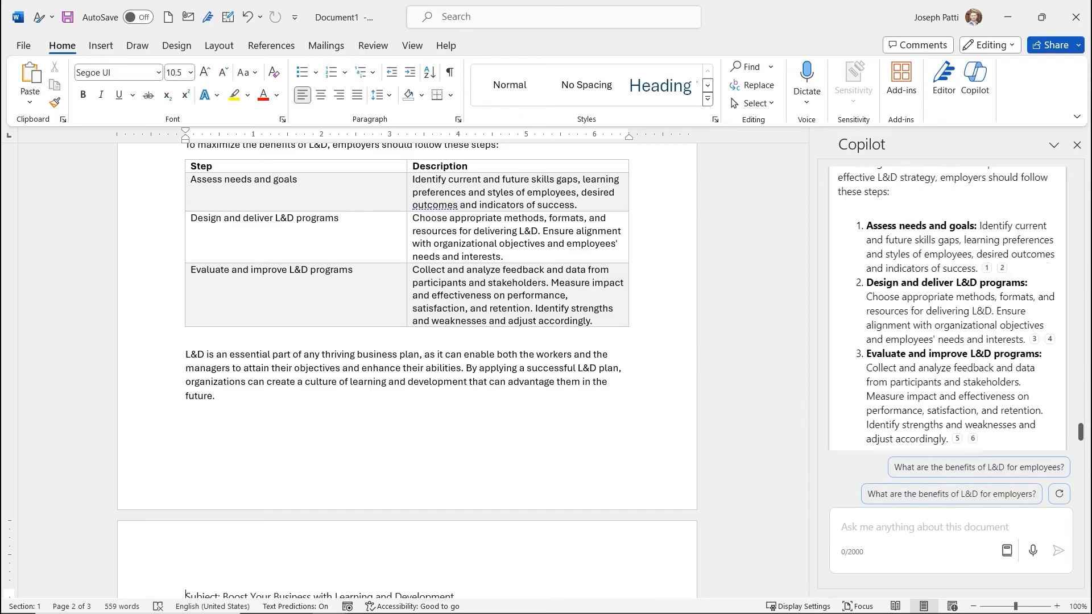
{"action": "scroll", "coordinate": [947, 307], "scroll_direction": "down", "scroll_amount": 3}
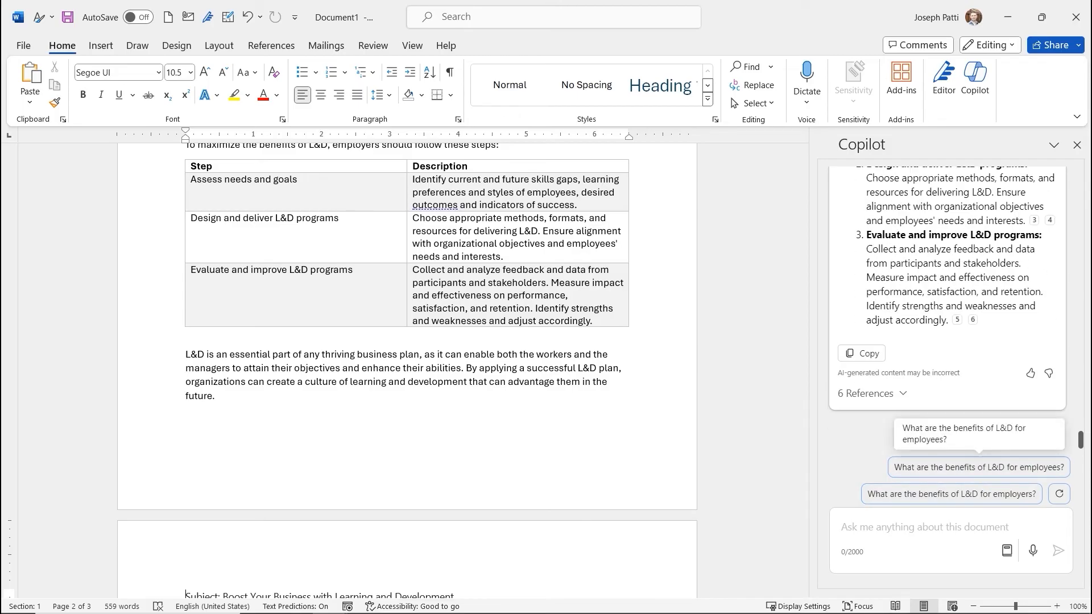
{"action": "scroll", "coordinate": [947, 307], "scroll_direction": "up", "scroll_amount": 3}
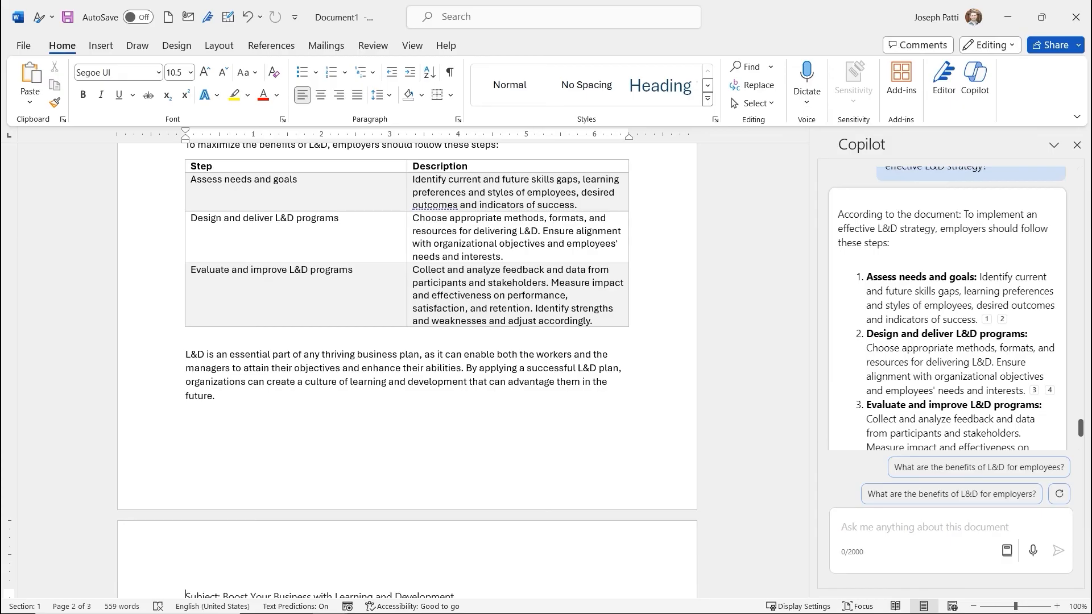
{"action": "scroll", "coordinate": [947, 307], "scroll_direction": "down", "scroll_amount": 3}
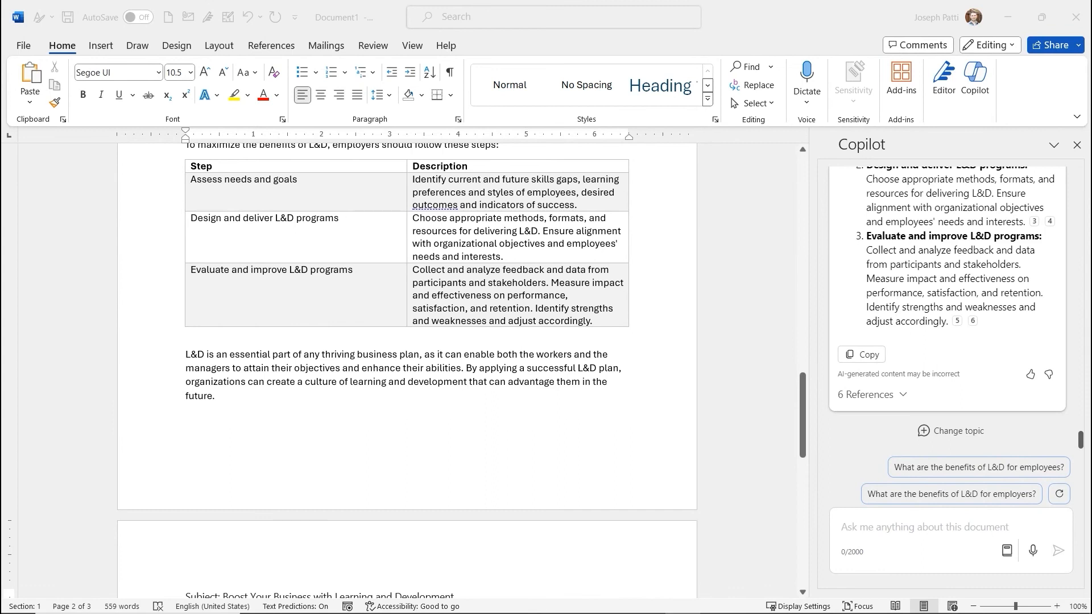
Check the document with Editor and accept the Formality suggestions "Do not" for "Don't" and "miss" for "miss out on" in the email
{"action": "scroll", "coordinate": [407, 369], "scroll_direction": "up", "scroll_amount": 15}
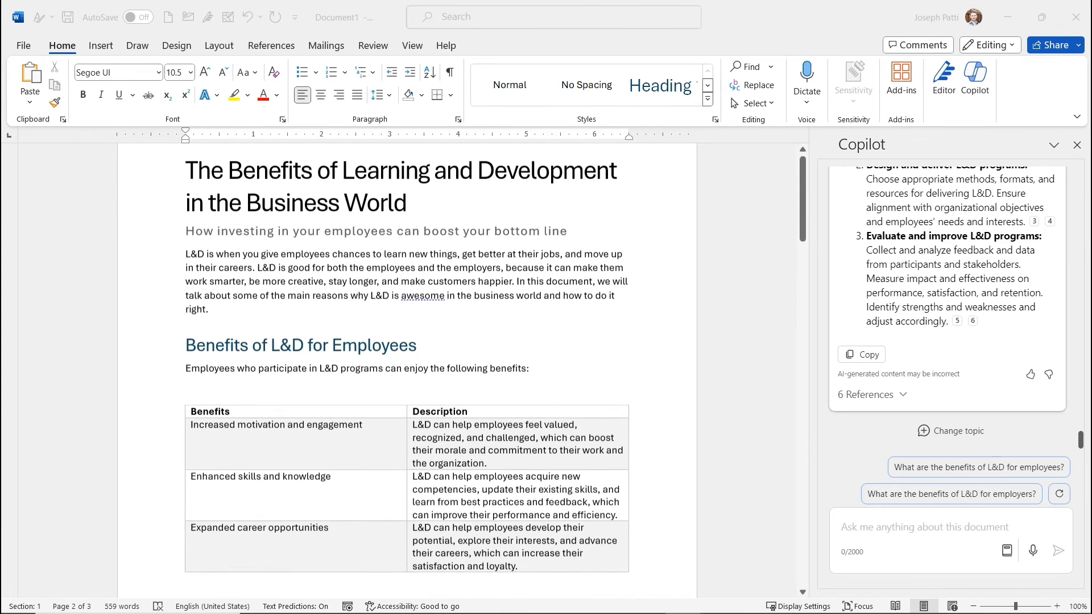
{"action": "scroll", "coordinate": [407, 370], "scroll_direction": "up", "scroll_amount": 2}
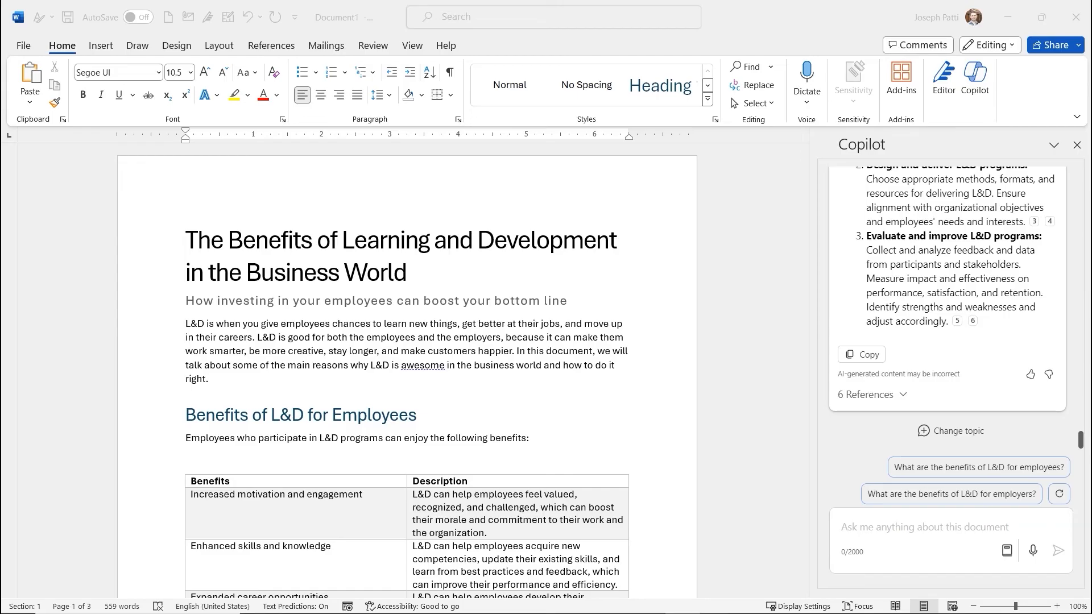
{"action": "left_click", "coordinate": [944, 80]}
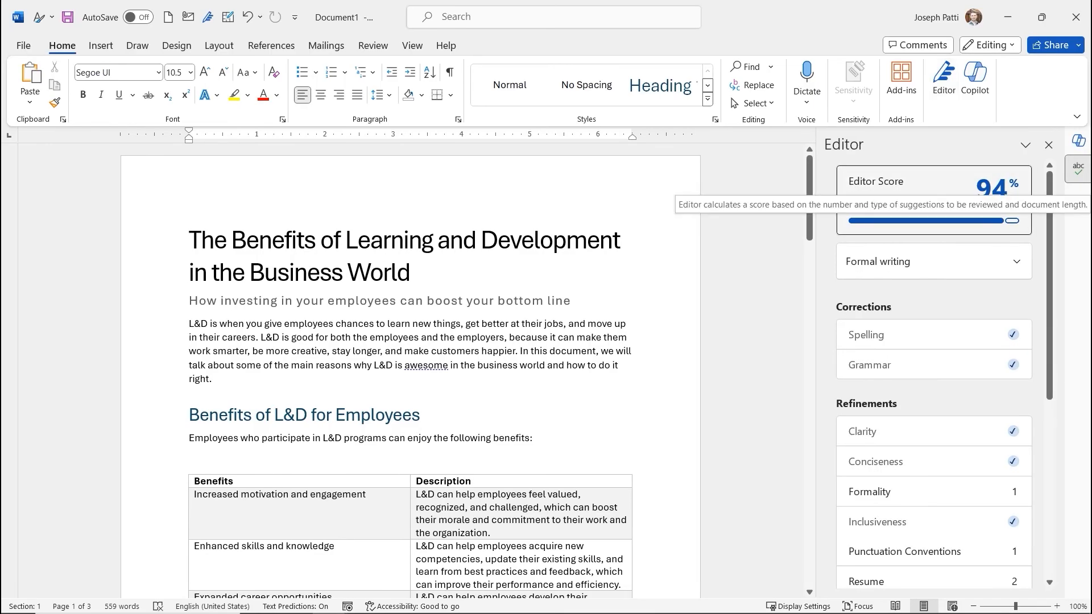
{"action": "scroll", "coordinate": [933, 262], "scroll_direction": "down", "scroll_amount": 3}
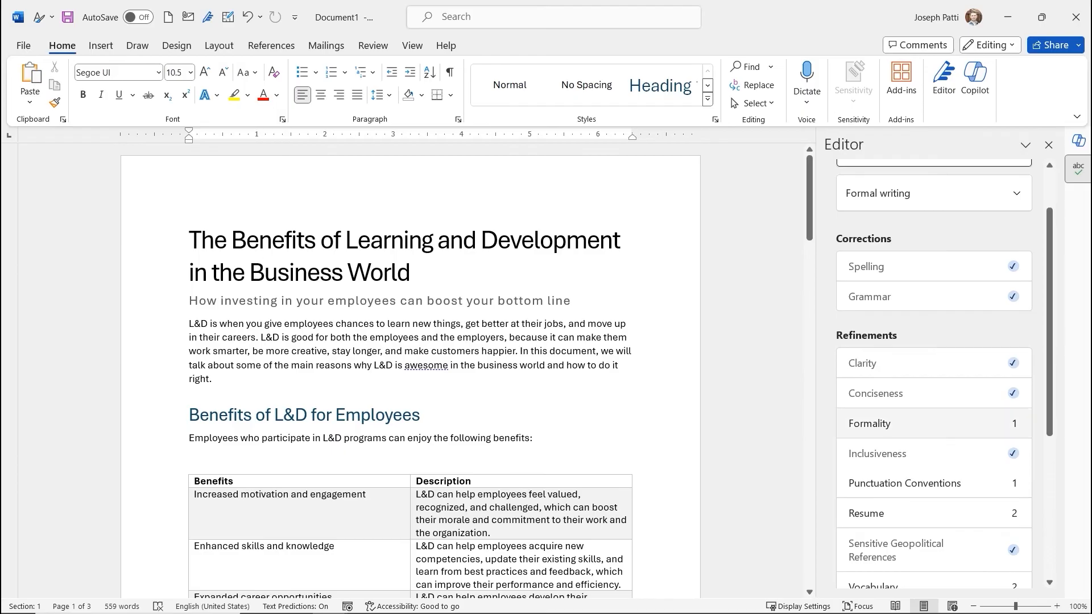
{"action": "left_click", "coordinate": [910, 423]}
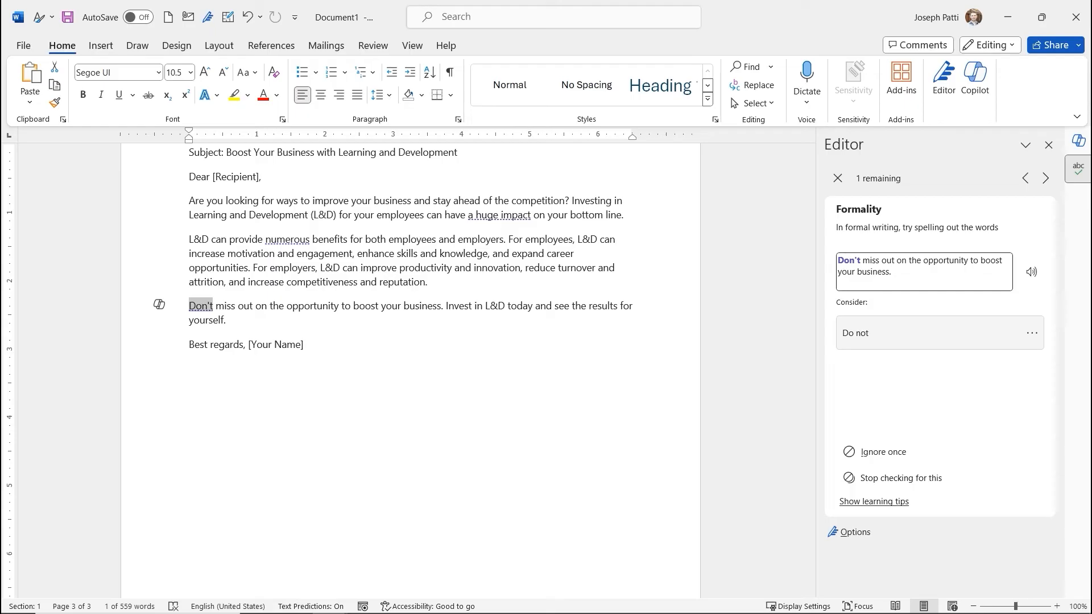
{"action": "left_click", "coordinate": [911, 333]}
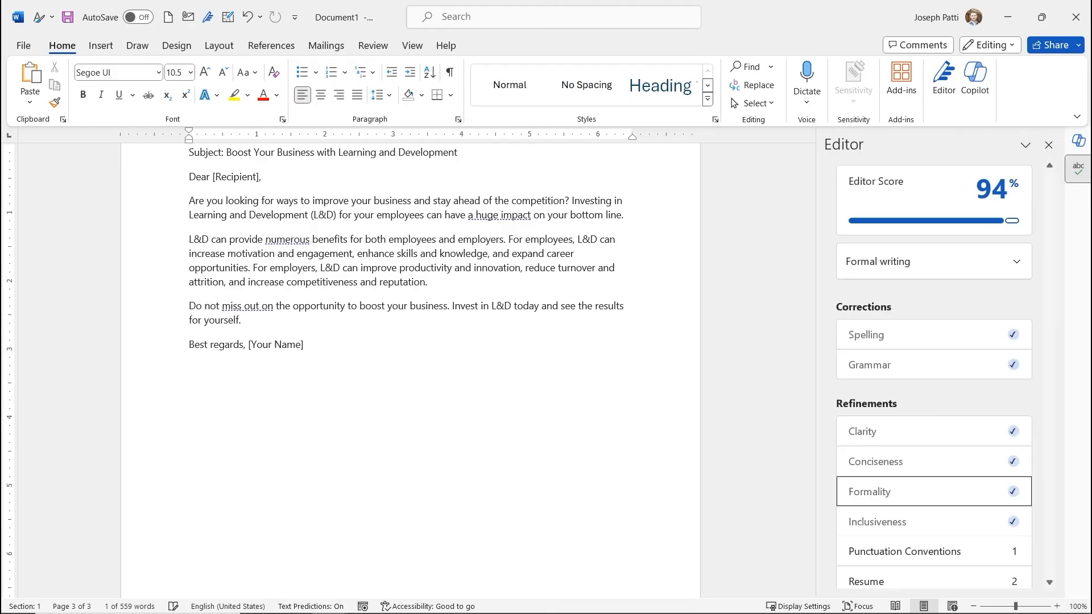
{"action": "scroll", "coordinate": [933, 424], "scroll_direction": "down", "scroll_amount": 1}
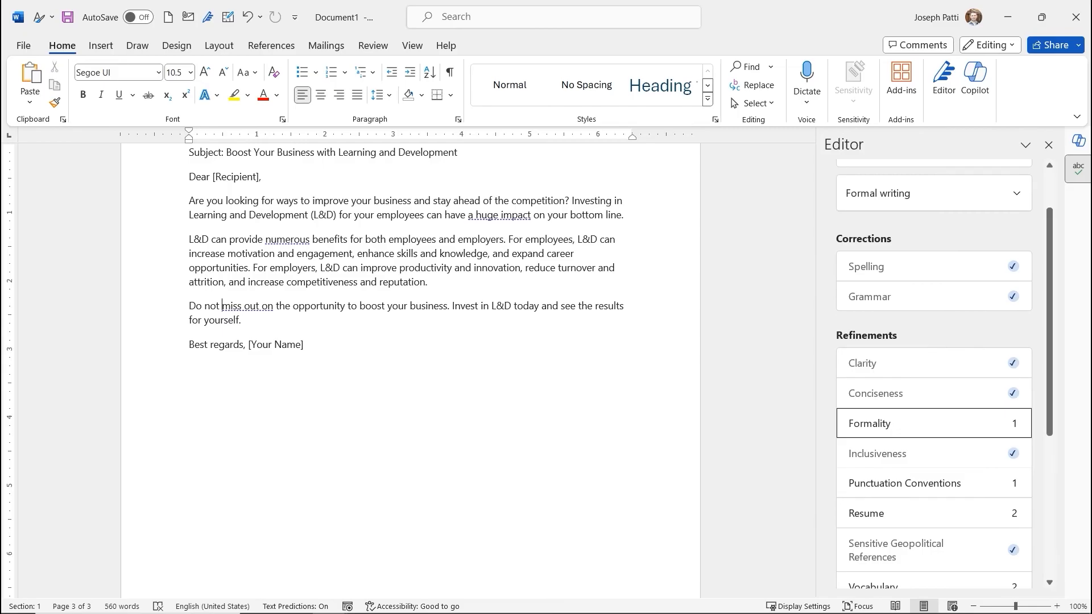
{"action": "left_click", "coordinate": [910, 424]}
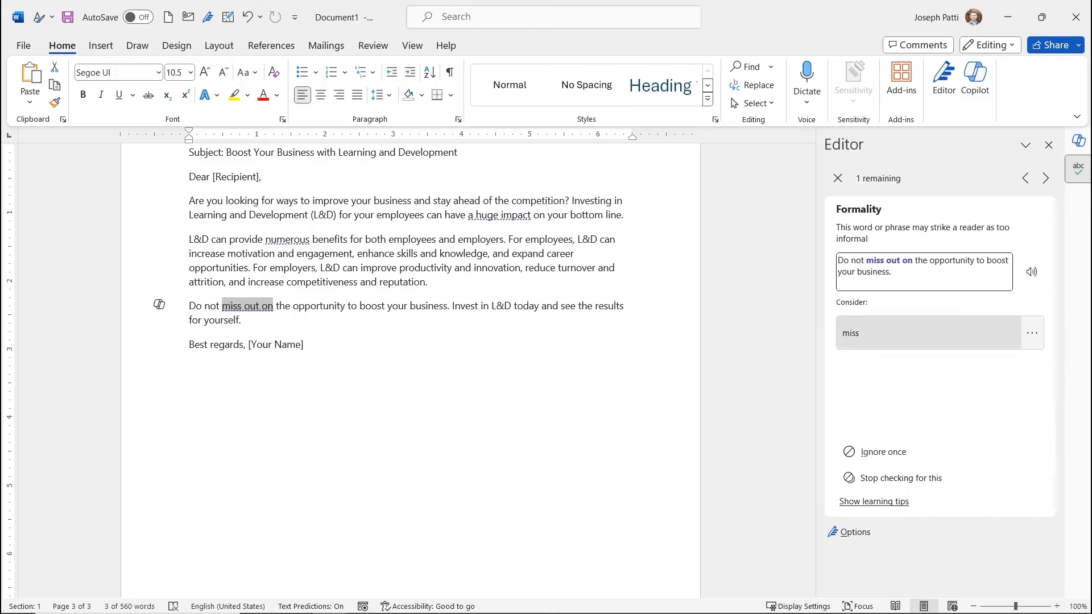
{"action": "left_click", "coordinate": [887, 333]}
Accept Editor's Punctuation Conventions suggestion to add a comma after "outcomes" in the Assess needs and goals description
{"action": "scroll", "coordinate": [934, 374], "scroll_direction": "down", "scroll_amount": 2}
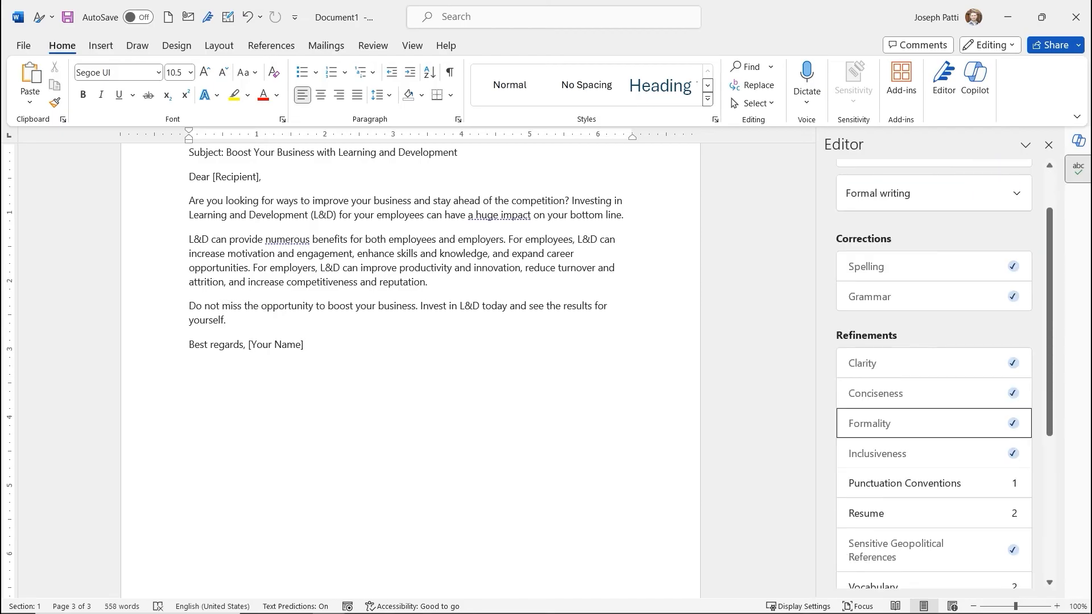
{"action": "left_click", "coordinate": [905, 483]}
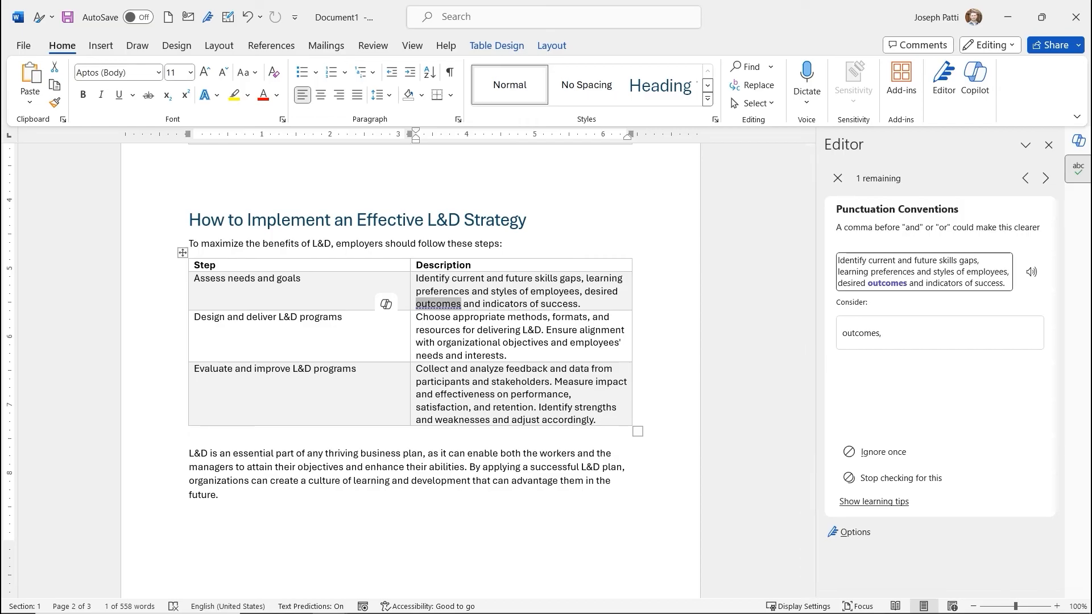
{"action": "left_click", "coordinate": [940, 333]}
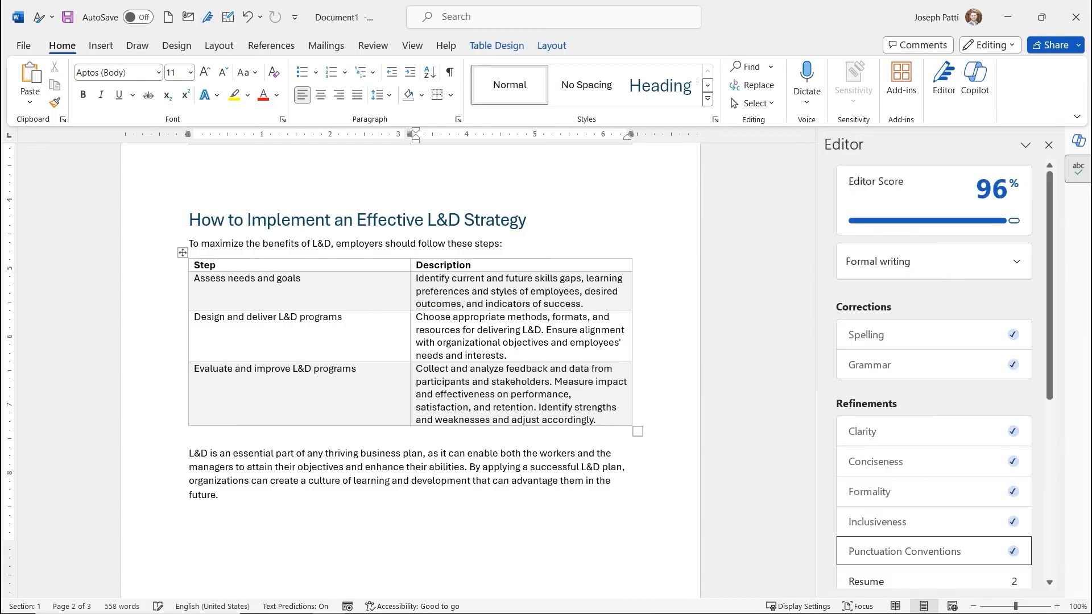
Resolve Editor's Resume refinements by ignoring "numerous" and "some of" once and replacing "awesome" with "impressive" in the introduction
{"action": "scroll", "coordinate": [933, 370], "scroll_direction": "down", "scroll_amount": 2}
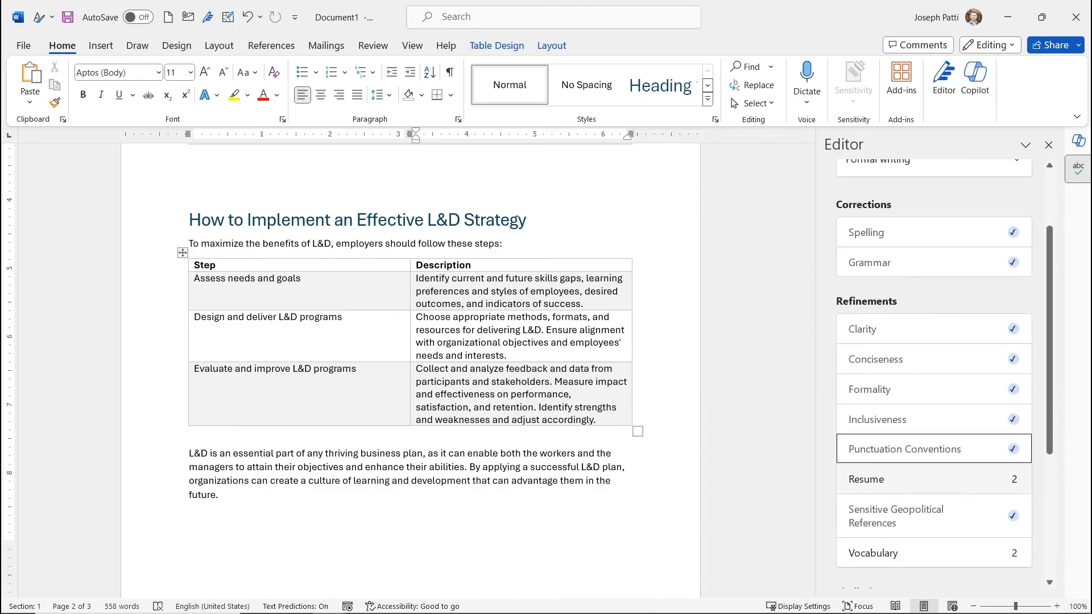
{"action": "left_click", "coordinate": [910, 479]}
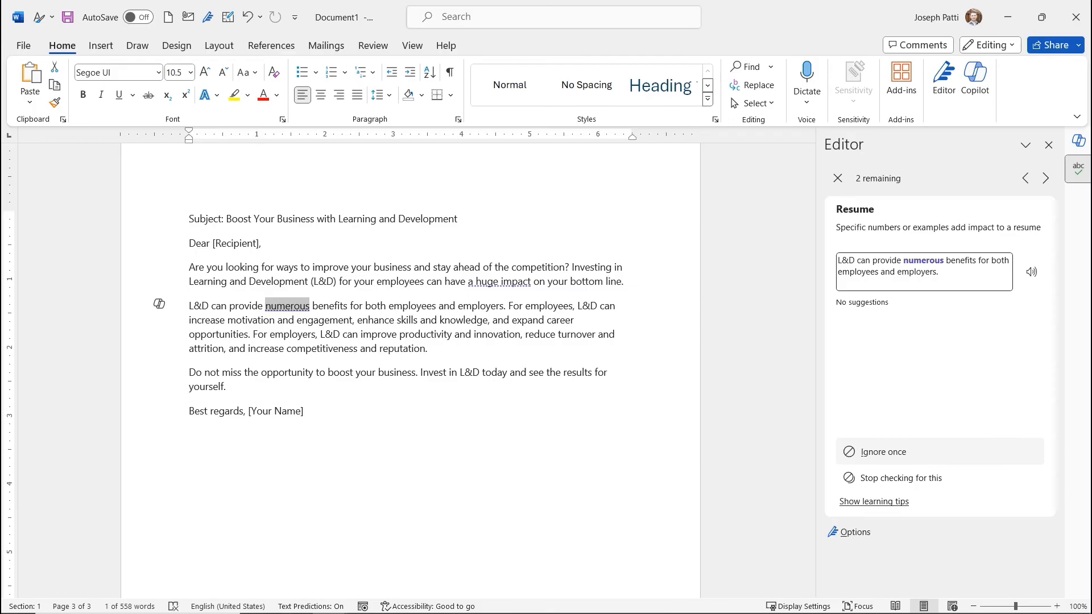
{"action": "left_click", "coordinate": [884, 452]}
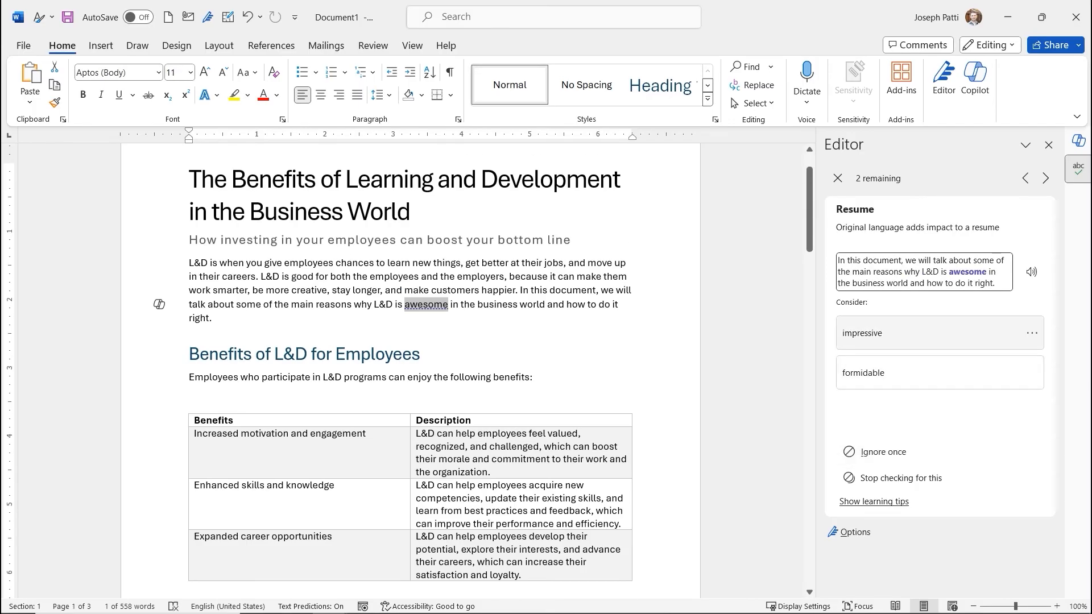
{"action": "left_click", "coordinate": [863, 333]}
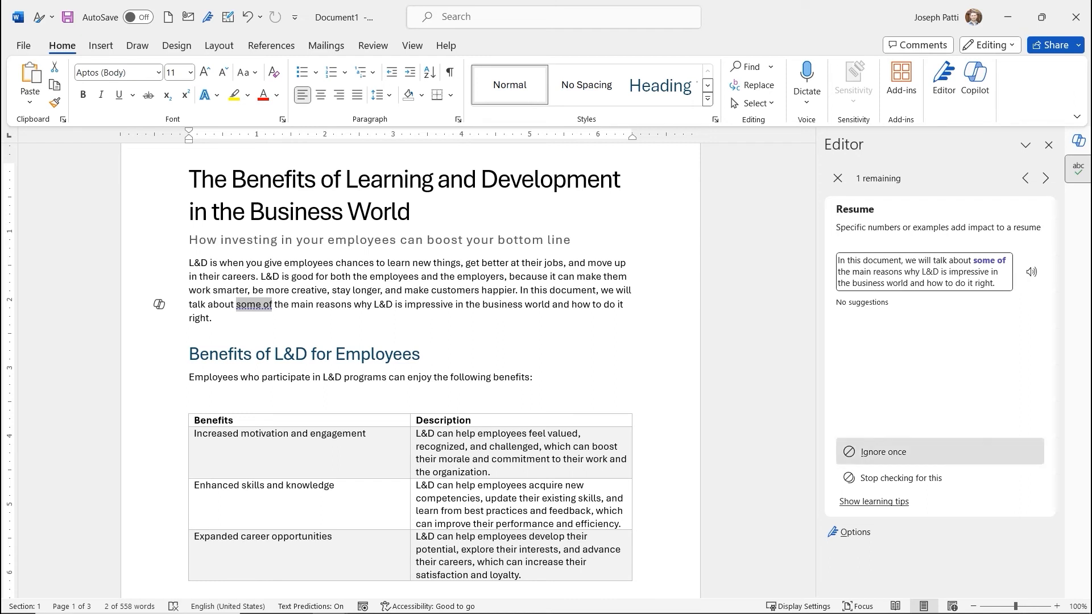
{"action": "left_click", "coordinate": [883, 452]}
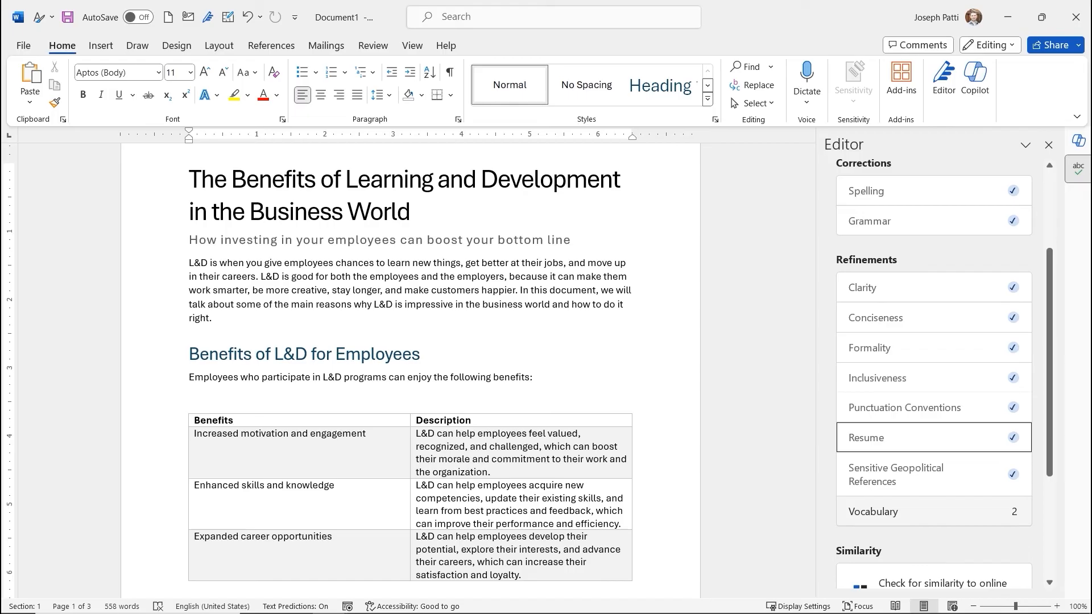
Resolve Editor's Vocabulary refinements by ignoring "new staff" once and replacing "a huge impact" with "a massive impact" in the email
{"action": "left_click", "coordinate": [933, 511]}
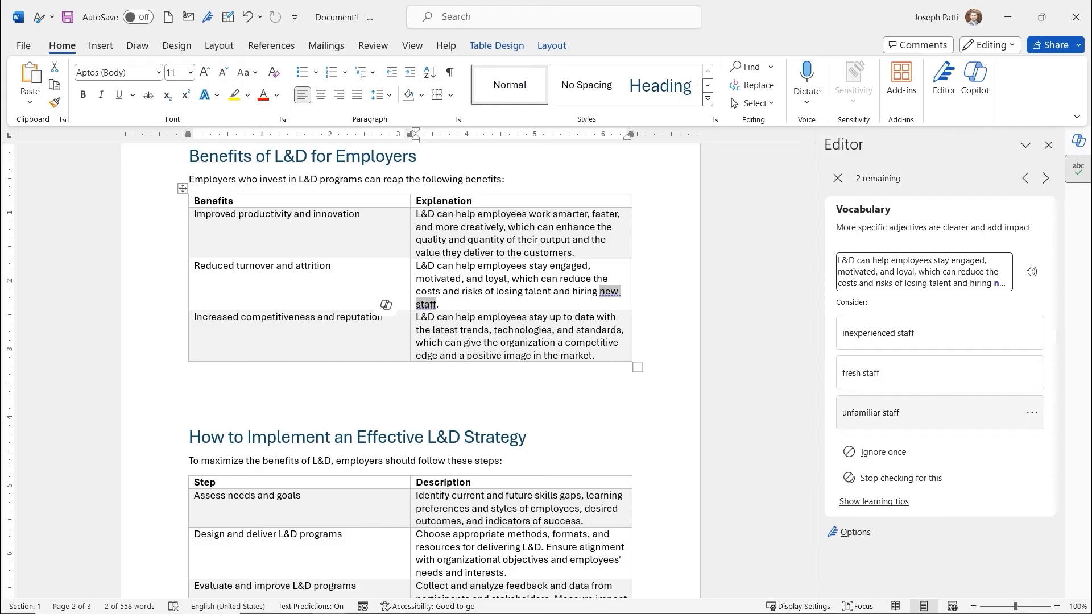
{"action": "left_click", "coordinate": [884, 452]}
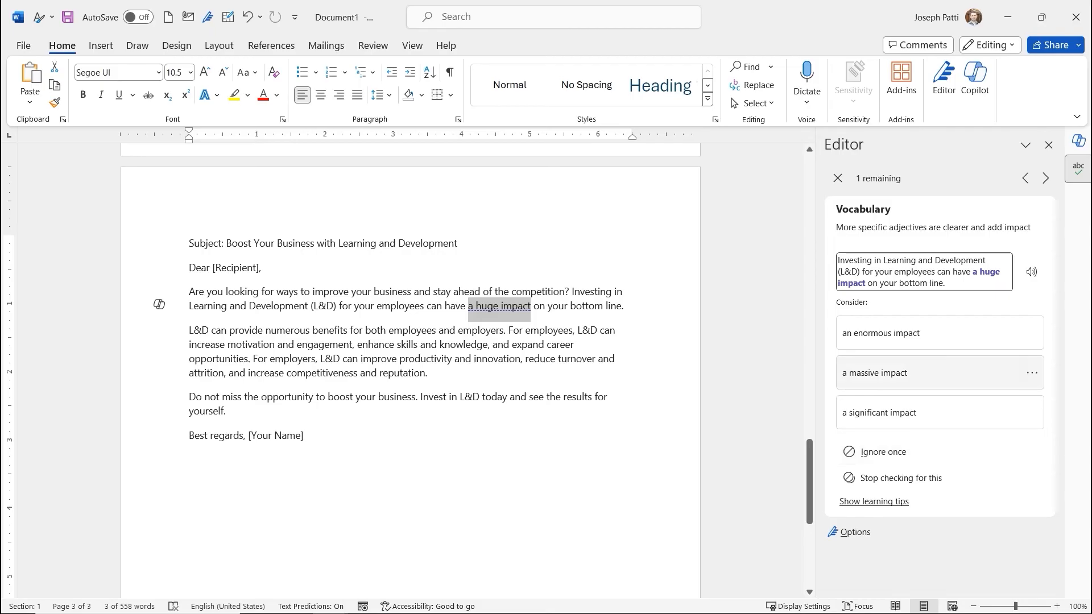
{"action": "left_click", "coordinate": [879, 373]}
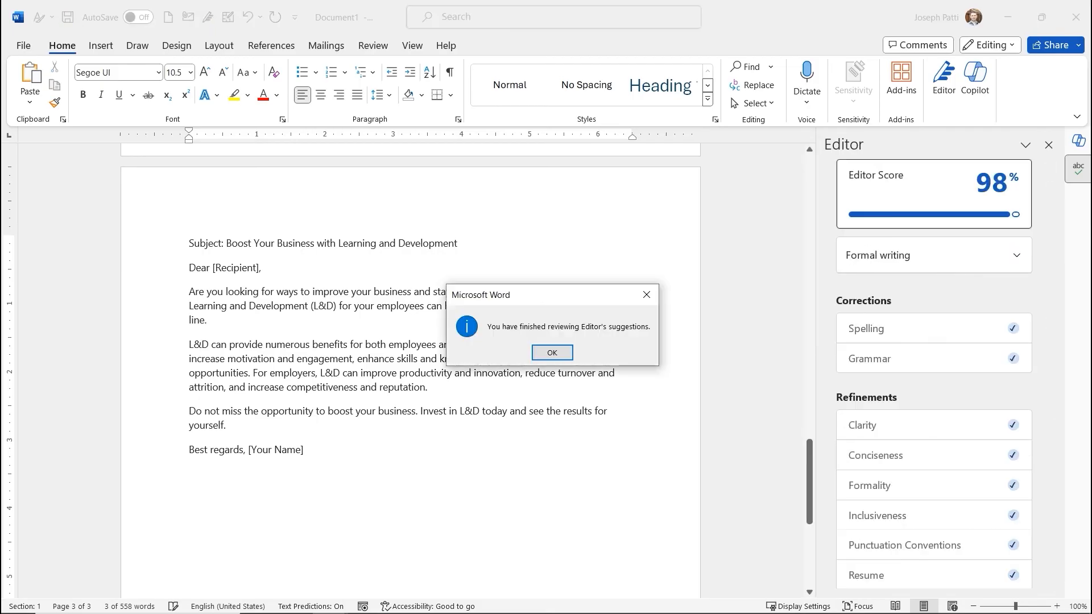
{"action": "key", "text": "Return"}
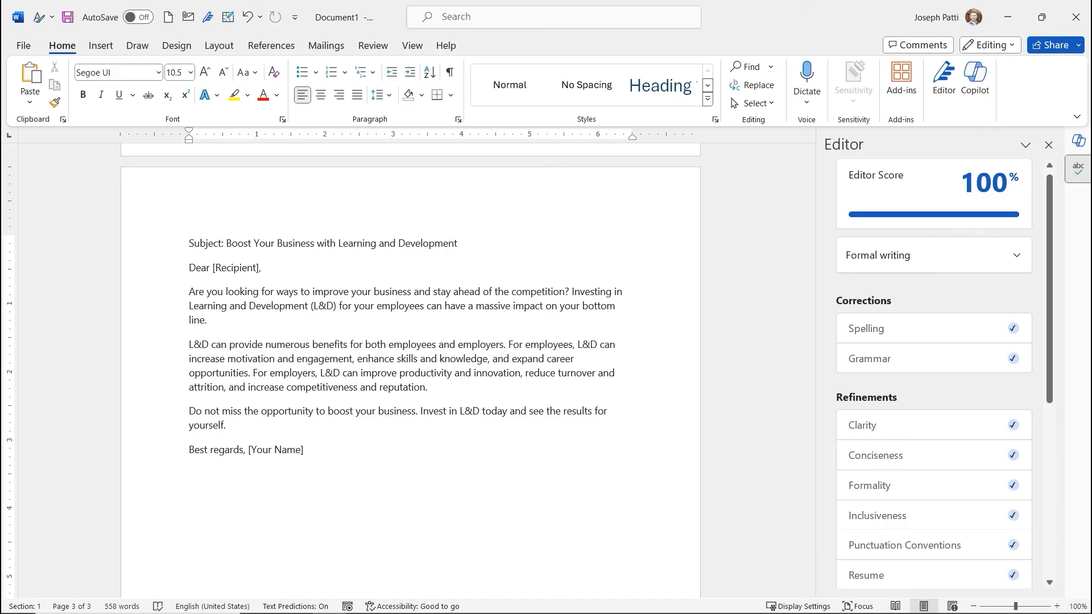
Check the document for similarity to online sources with Editor and view its readability statistics
{"action": "scroll", "coordinate": [934, 373], "scroll_direction": "down", "scroll_amount": 5}
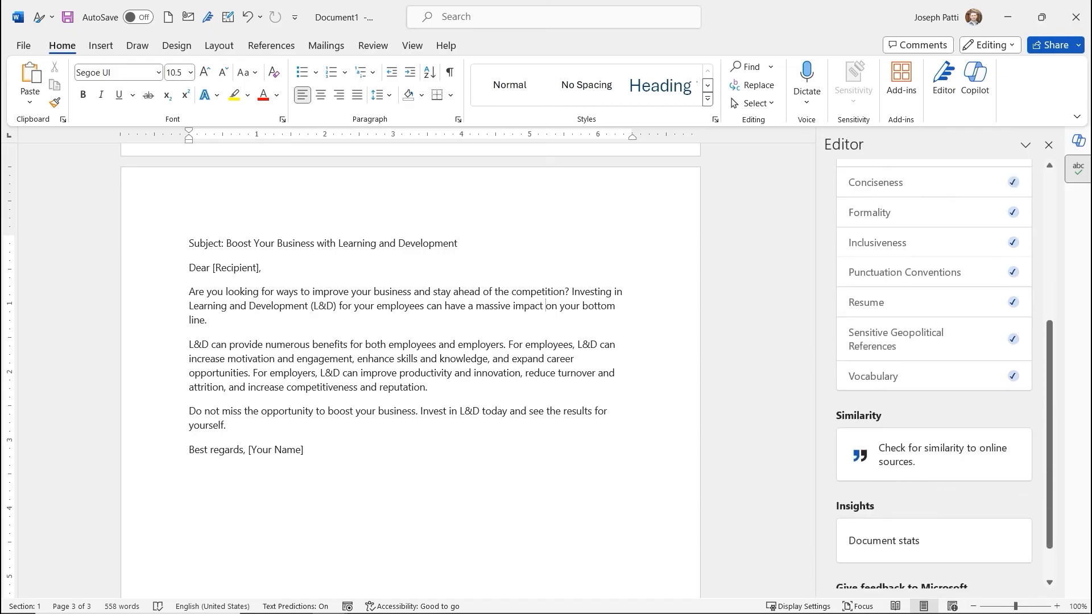
{"action": "scroll", "coordinate": [933, 399], "scroll_direction": "down", "scroll_amount": 1}
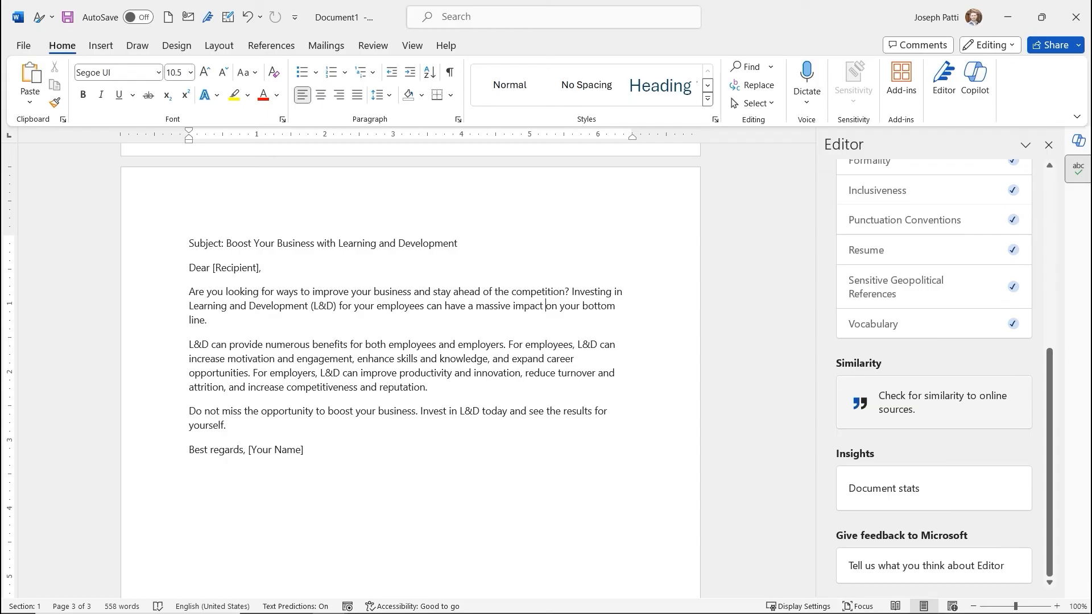
{"action": "left_click", "coordinate": [934, 401]}
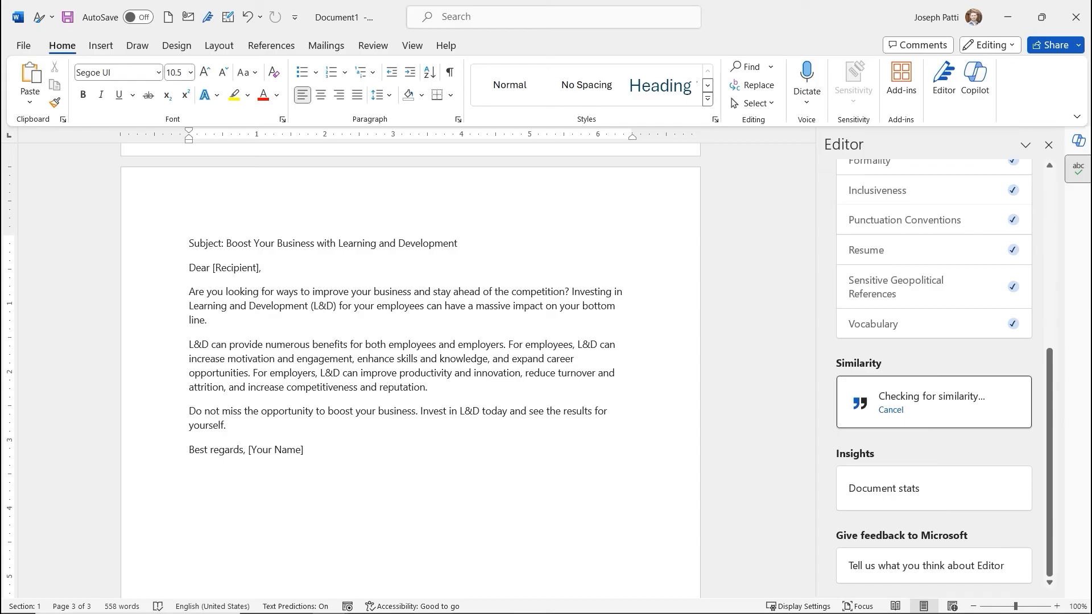
{"action": "left_click", "coordinate": [884, 488]}
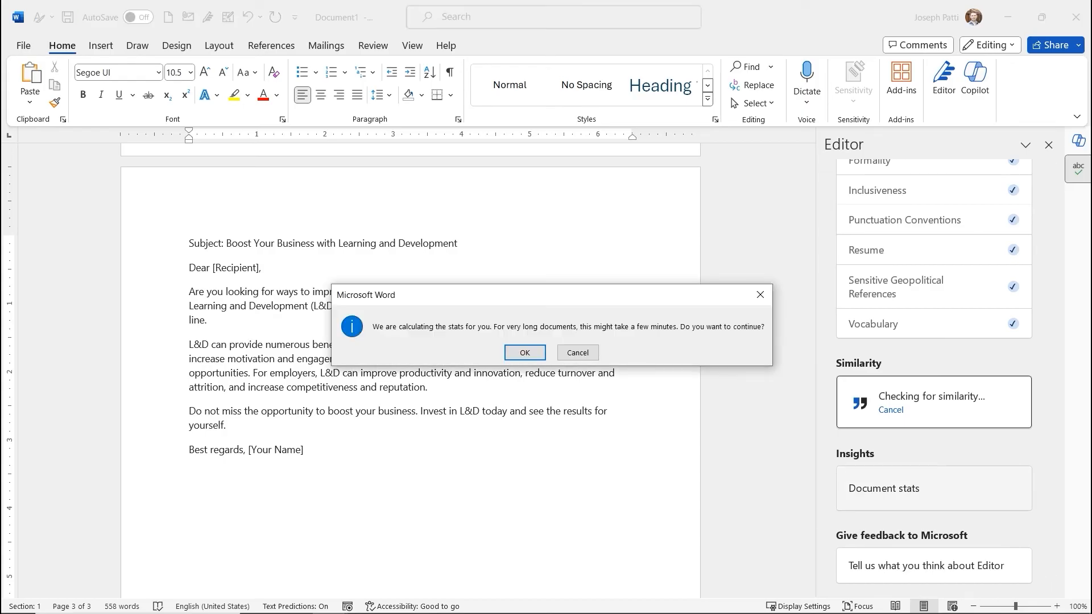
{"action": "key", "text": "Return"}
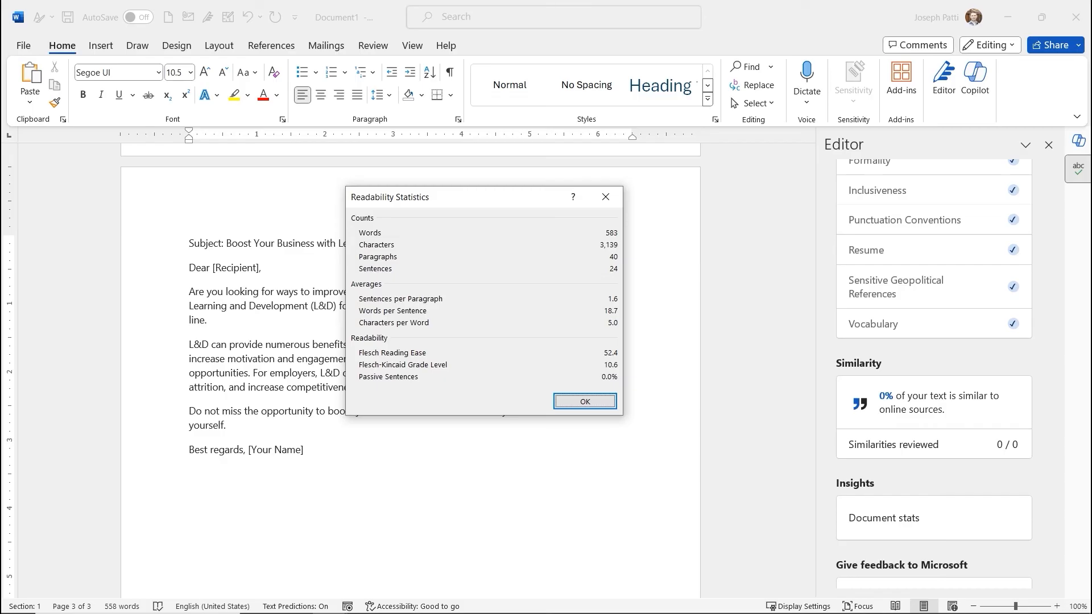
{"action": "left_click", "coordinate": [605, 197]}
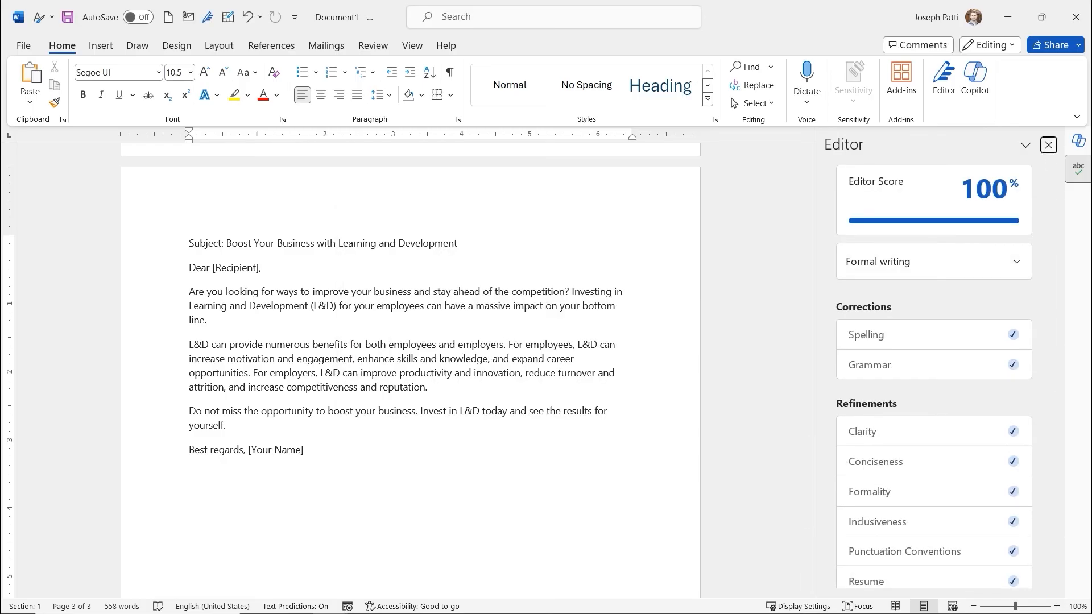
{"action": "left_click", "coordinate": [1048, 145]}
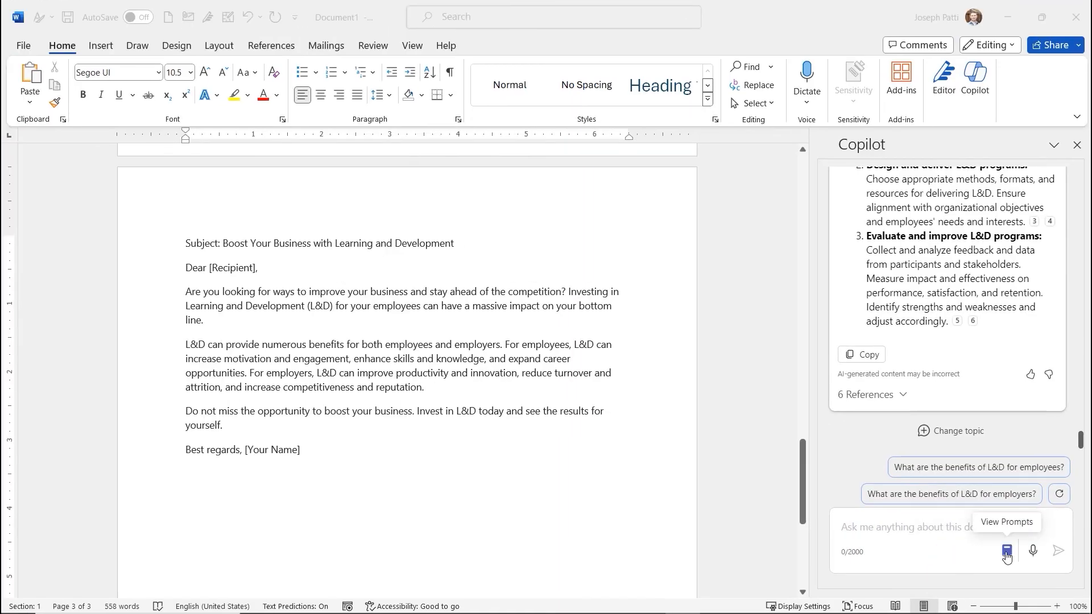
Save the "Brainstorm funny names" prompt from Copilot Lab and show only the saved prompts
{"action": "left_click", "coordinate": [960, 537]}
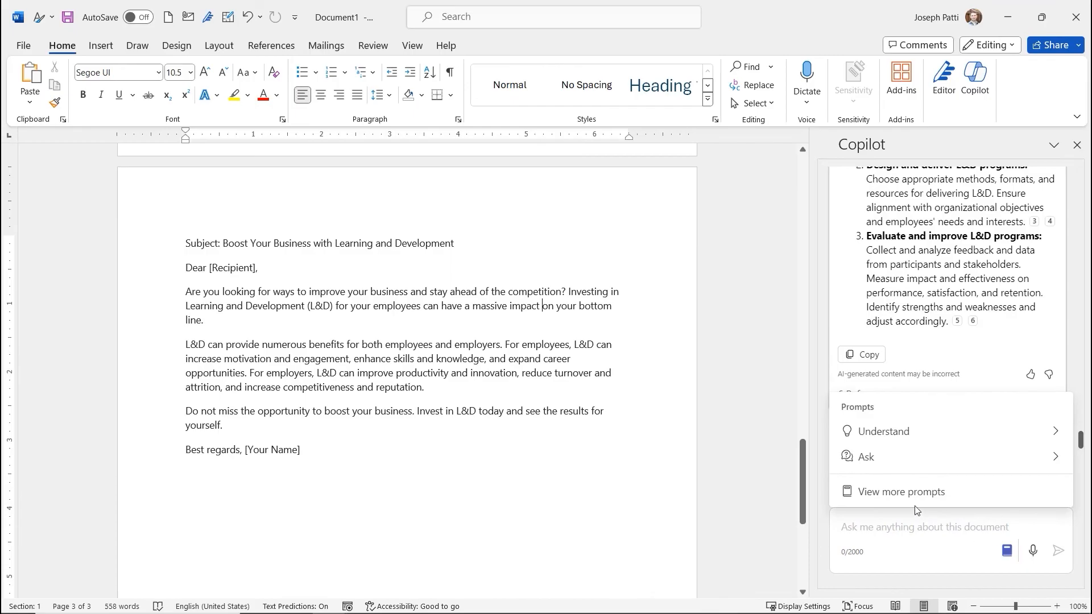
{"action": "left_click", "coordinate": [892, 499]}
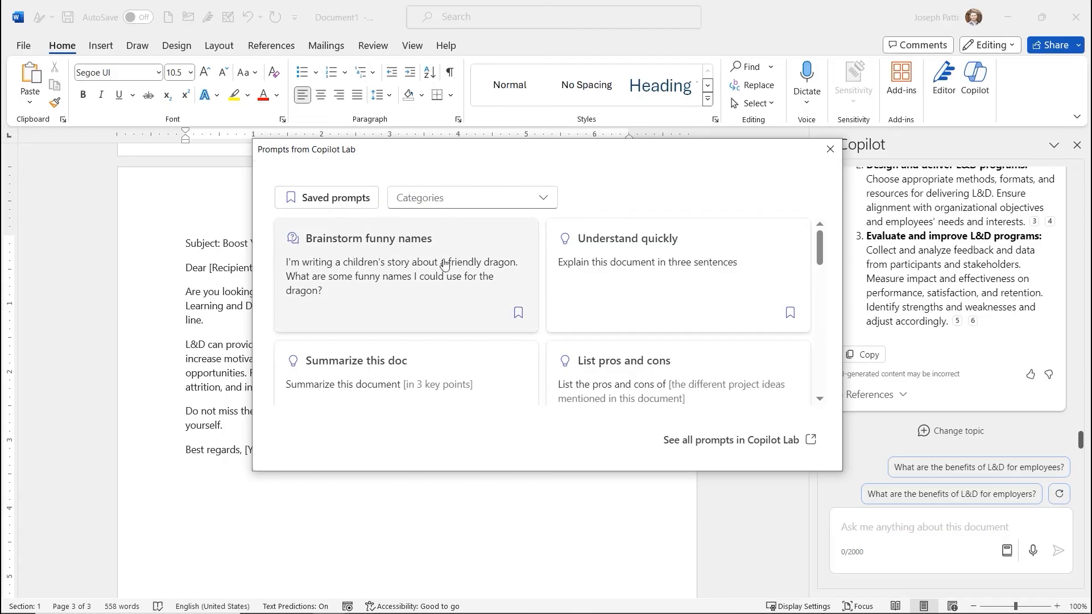
{"action": "left_click", "coordinate": [518, 312]}
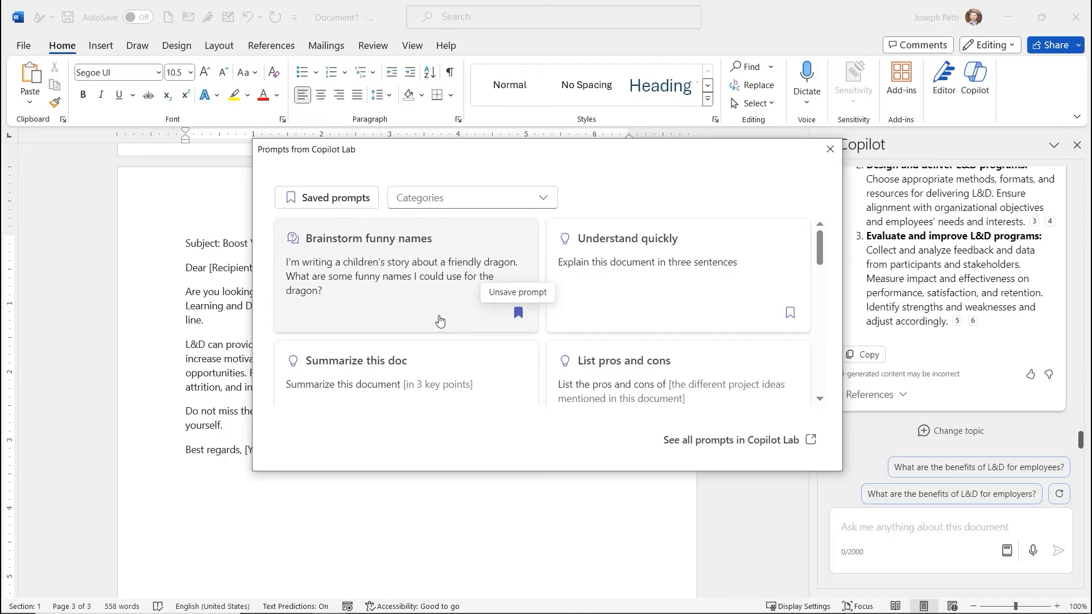
{"action": "left_click", "coordinate": [327, 198]}
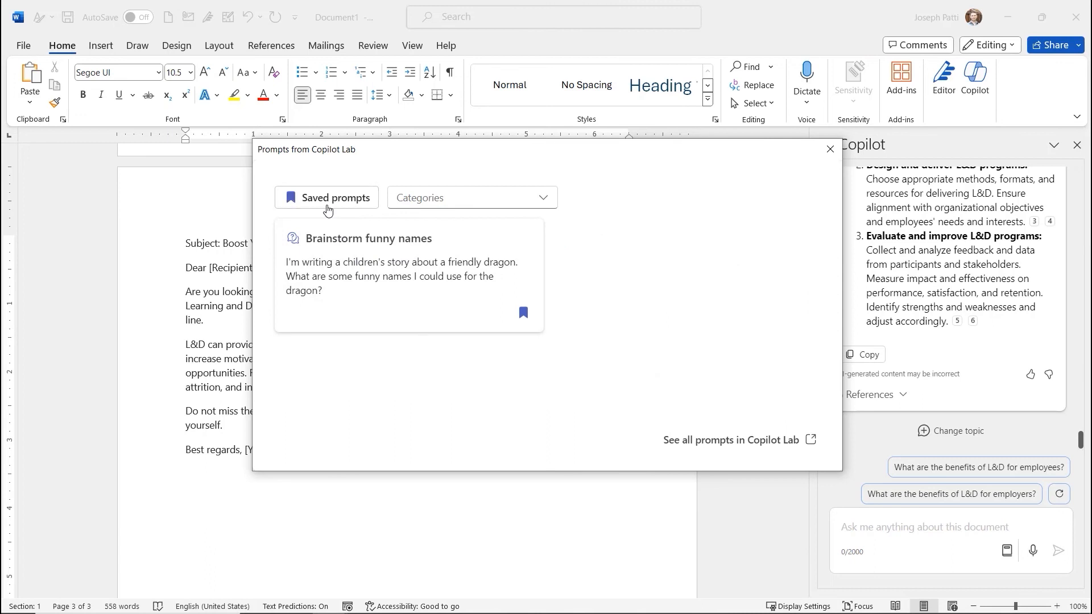
Show all Copilot Lab prompts, unsave "Brainstorm funny names", and look at the available prompt categories
{"action": "left_click", "coordinate": [328, 198]}
{"action": "left_click", "coordinate": [518, 313]}
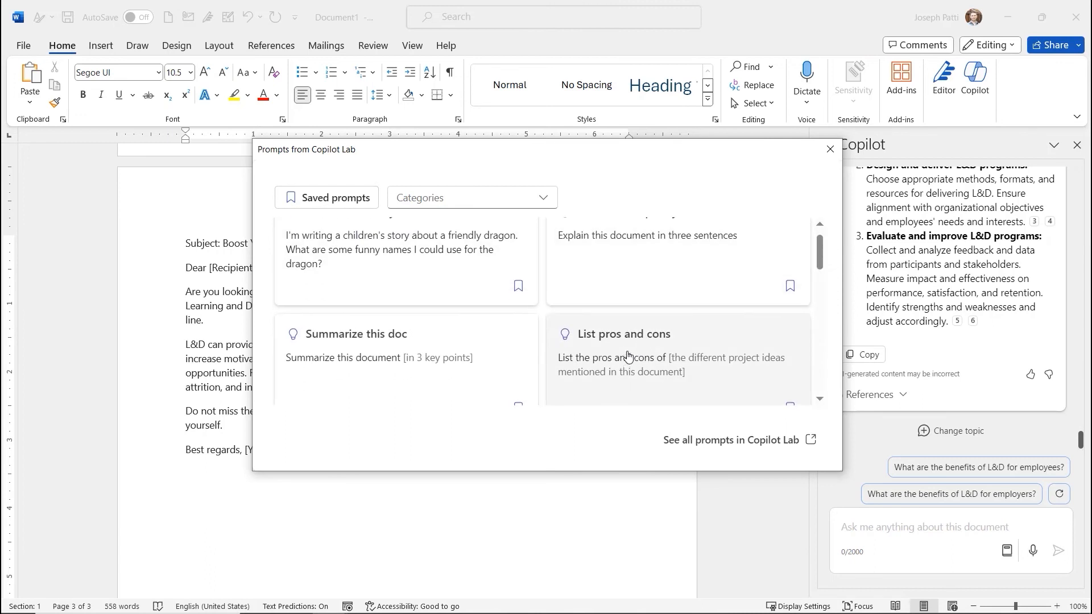
{"action": "left_click", "coordinate": [547, 202]}
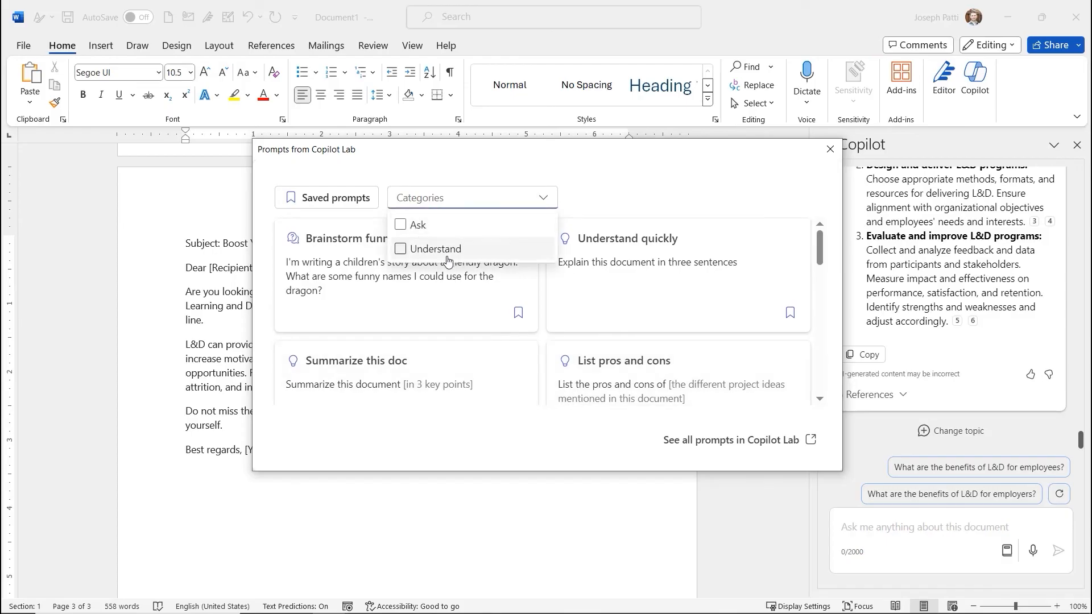
{"action": "left_click", "coordinate": [580, 214]}
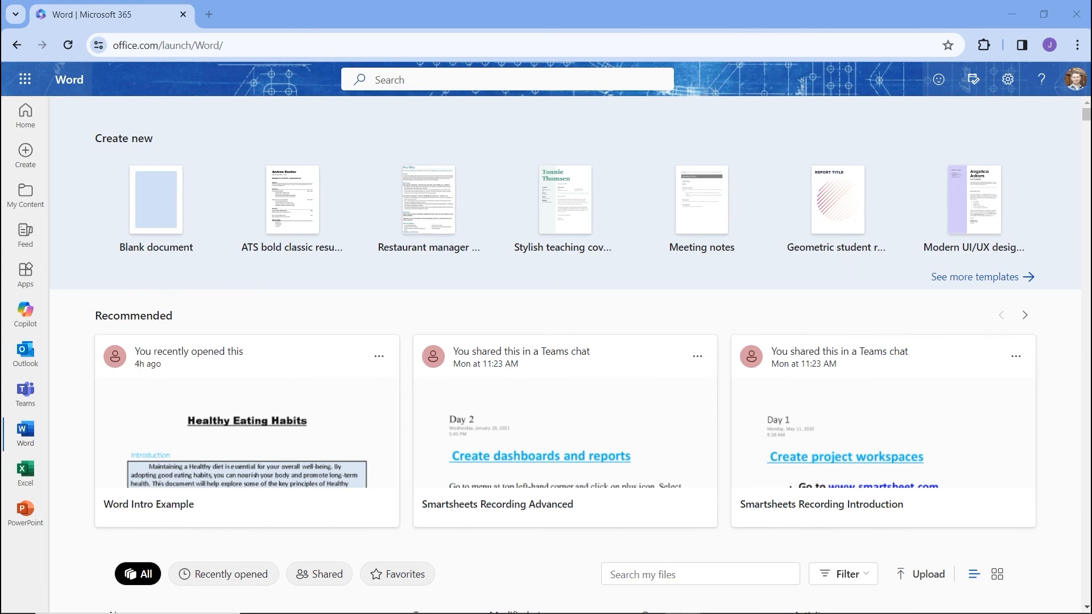
Create a blank document in Word for the web, then generate and keep a Copilot draft article about the future of artificial intelligence
{"action": "left_click", "coordinate": [157, 188]}
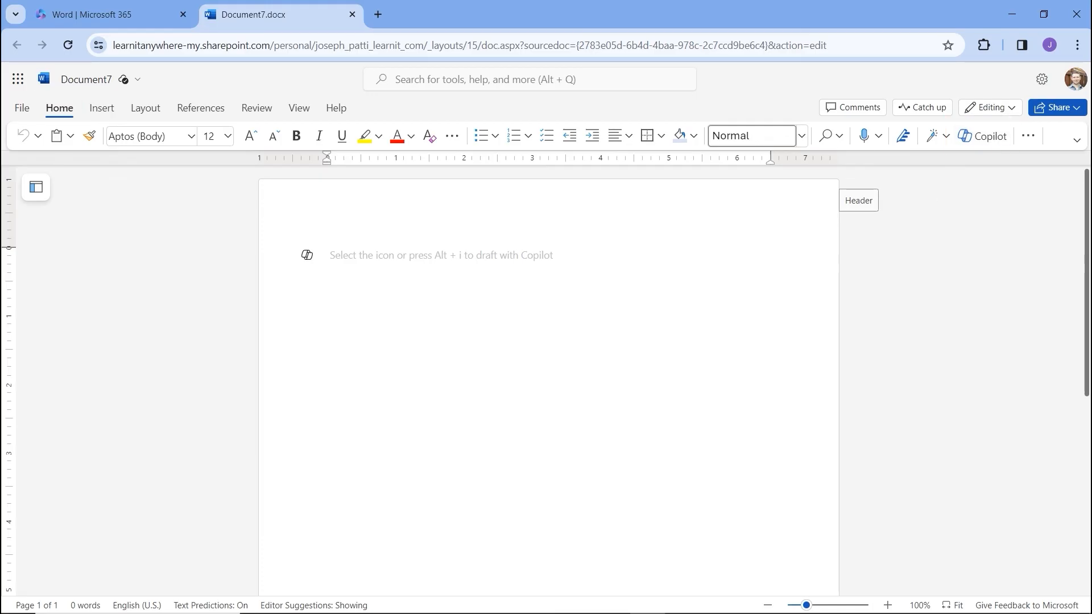
{"action": "left_click", "coordinate": [983, 136]}
{"action": "left_click", "coordinate": [307, 254]}
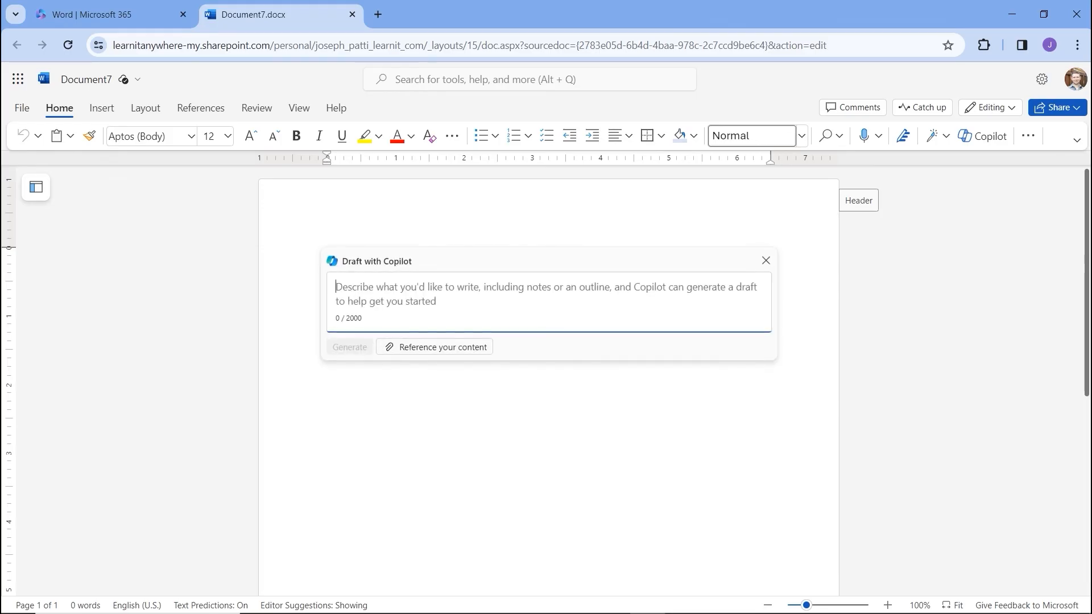
{"action": "left_click", "coordinate": [864, 139]}
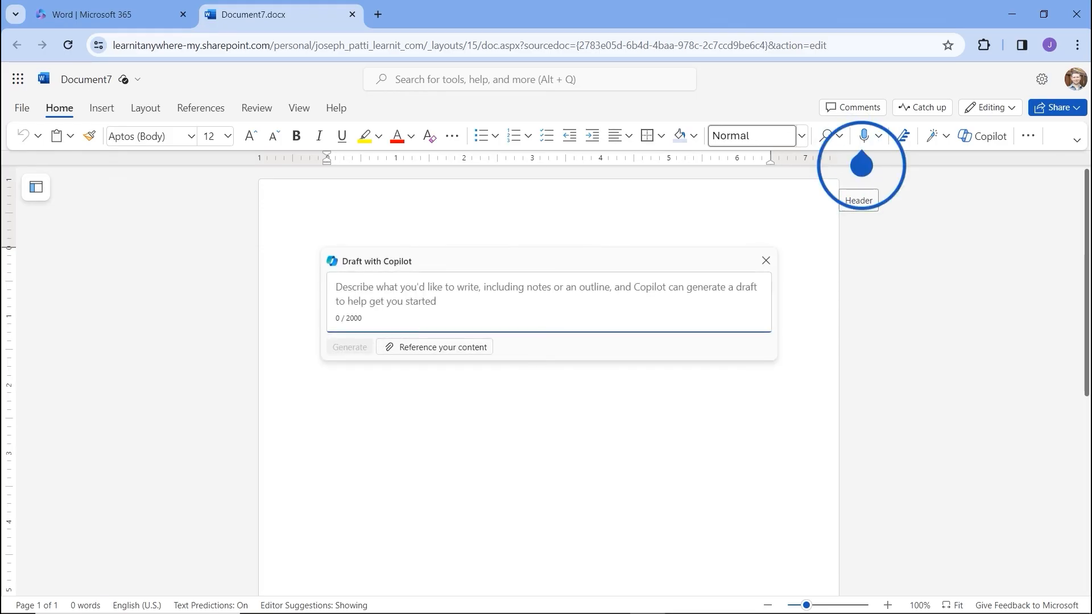
{"action": "type", "text": "Ple"}
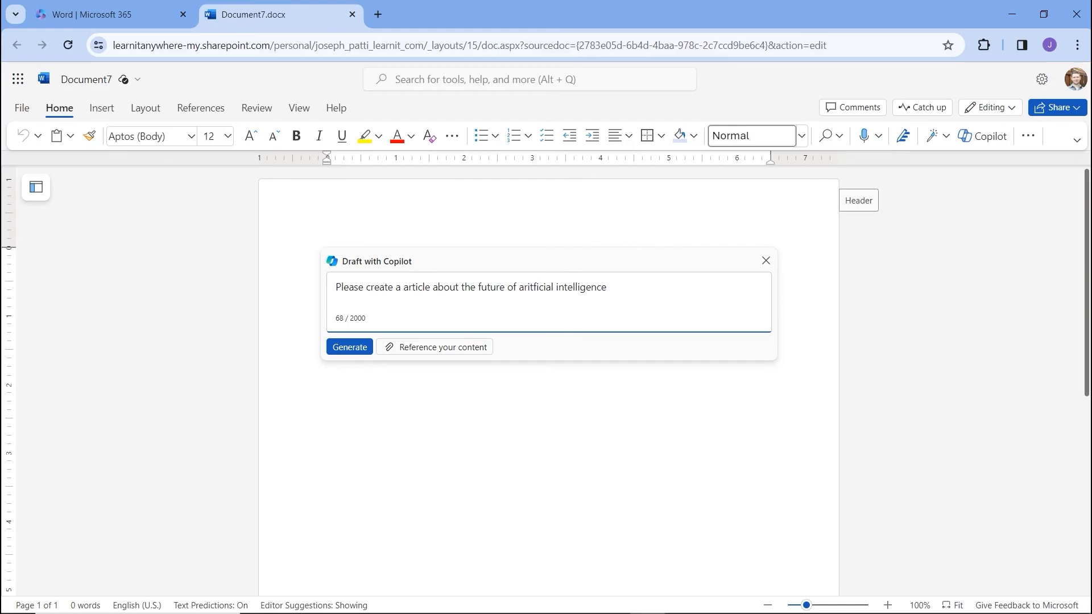
{"action": "key", "text": "Return"}
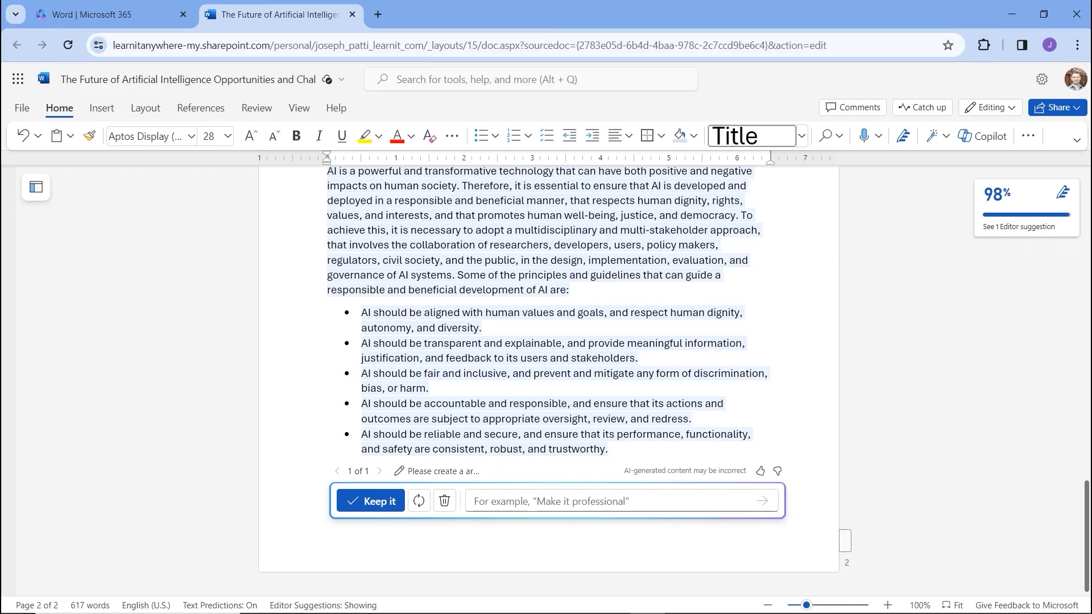
{"action": "left_click", "coordinate": [371, 502]}
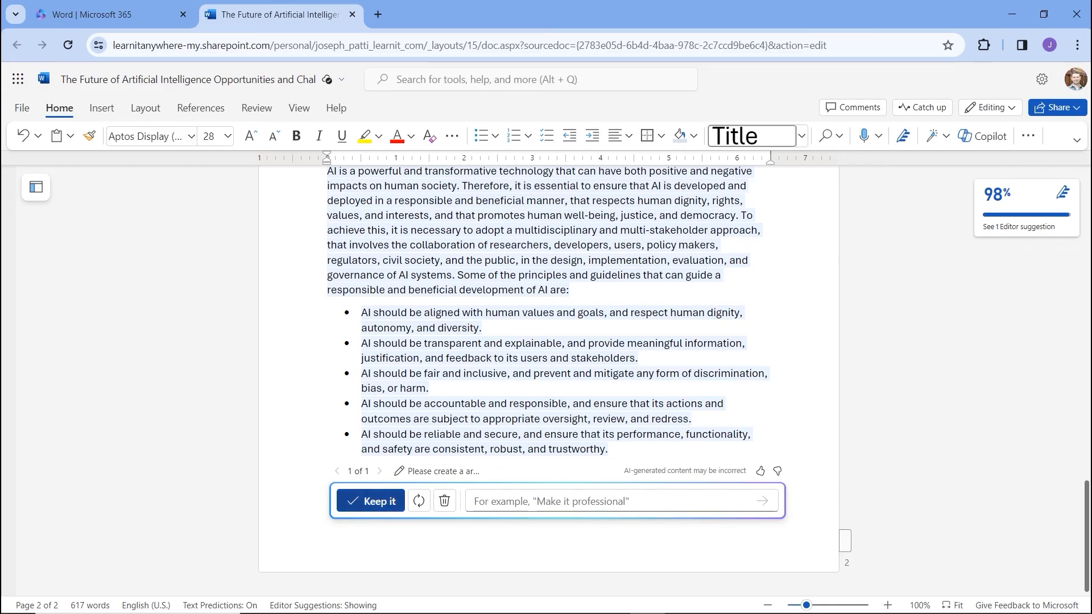
Insert the suggested blue brain stock image as a banner above the article's title
{"action": "scroll", "coordinate": [289, 255], "scroll_direction": "up", "scroll_amount": 15}
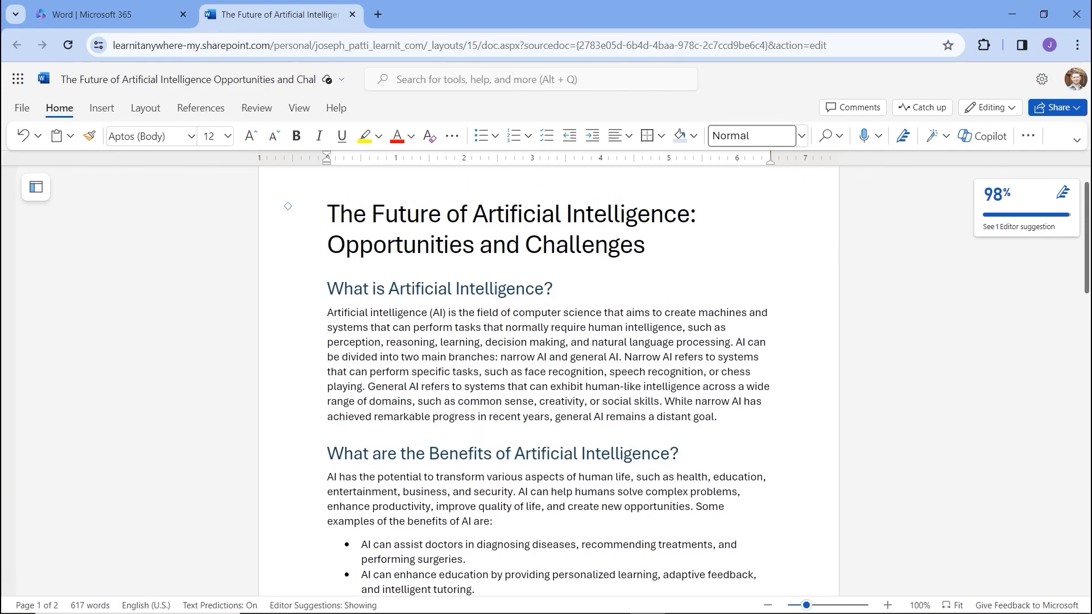
{"action": "left_click", "coordinate": [288, 255]}
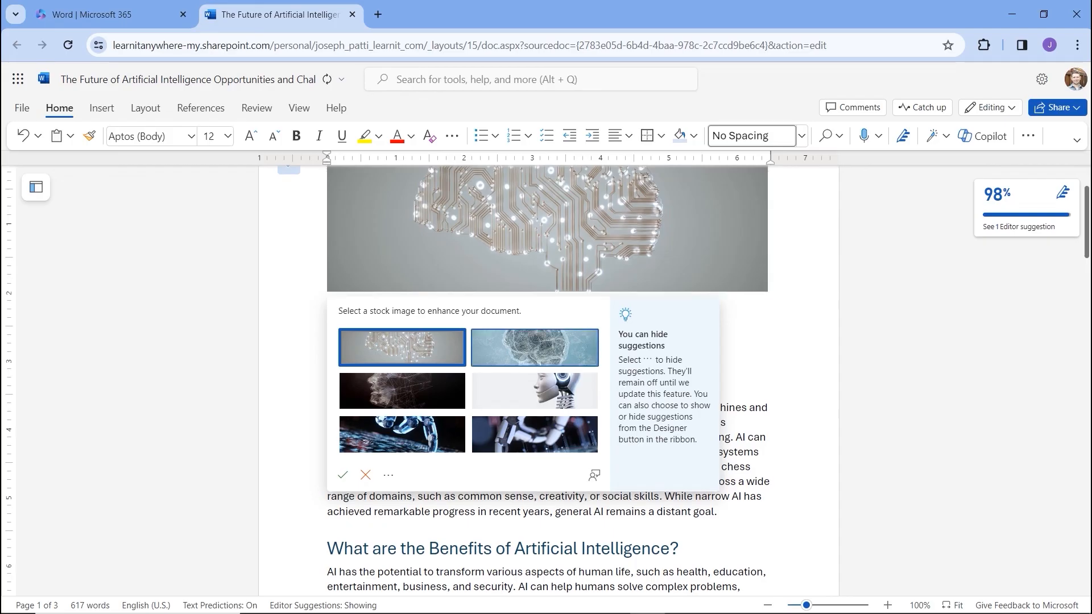
{"action": "left_click", "coordinate": [534, 347]}
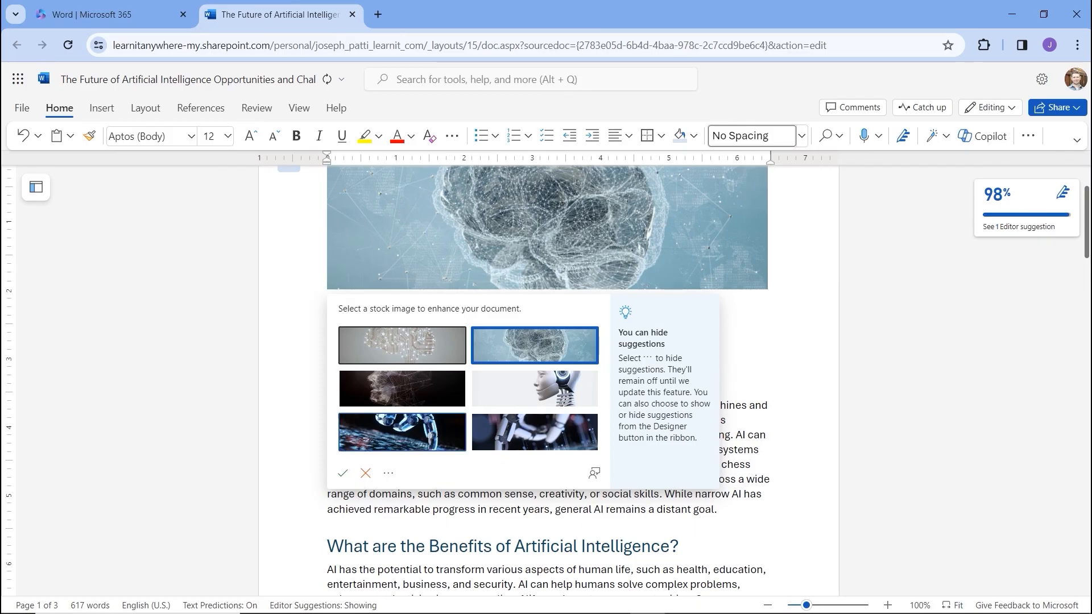
{"action": "left_click", "coordinate": [342, 473]}
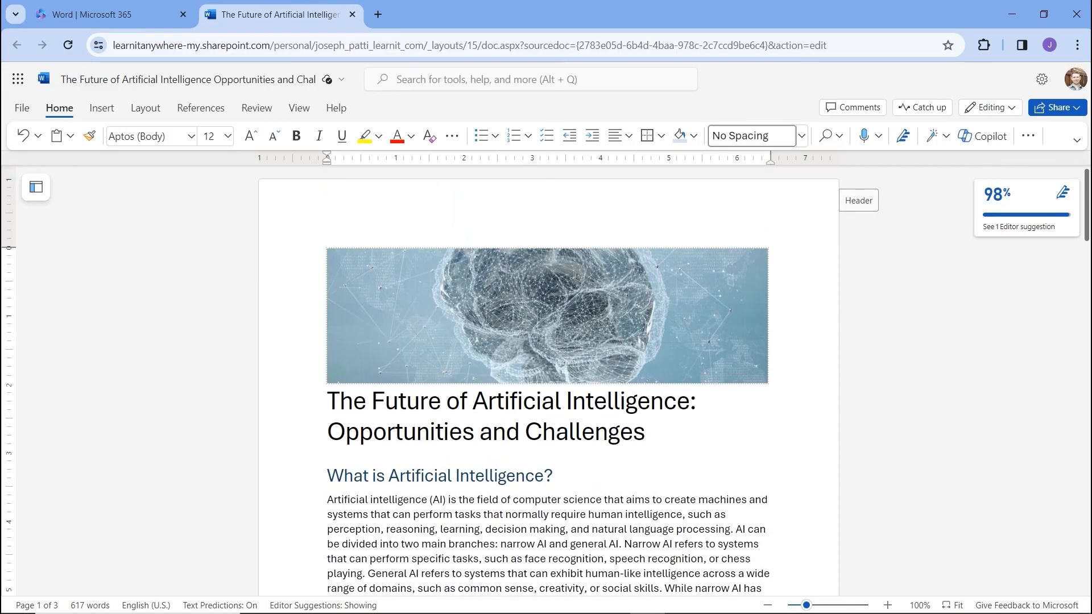
Accept Editor's Grammar suggestion "responsible and" in the bullet on AI accountability, close Editor, and look over the article
{"action": "left_click", "coordinate": [1024, 211]}
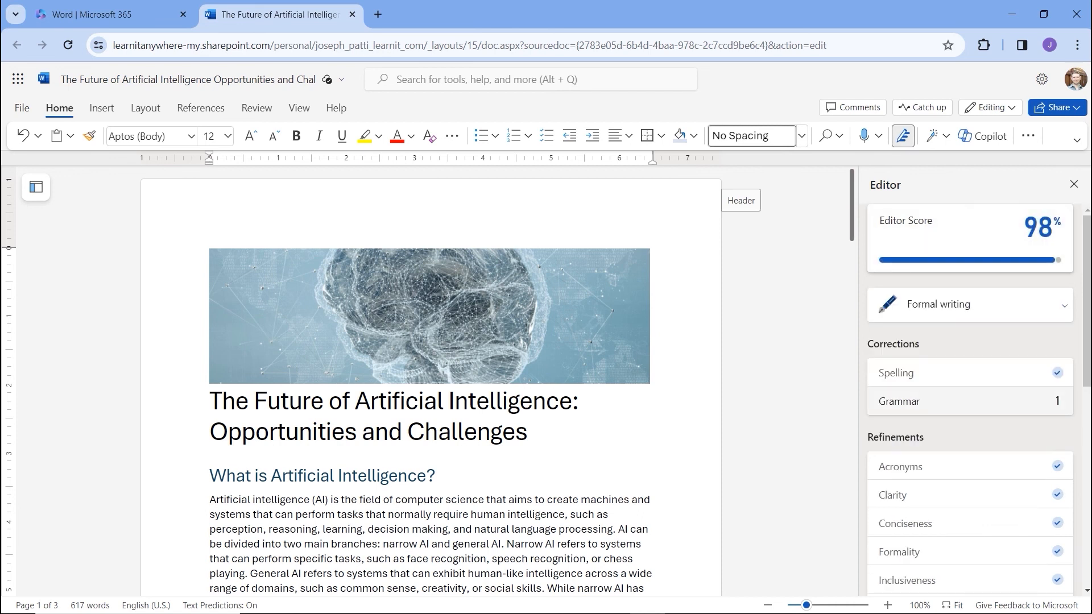
{"action": "left_click", "coordinate": [900, 402]}
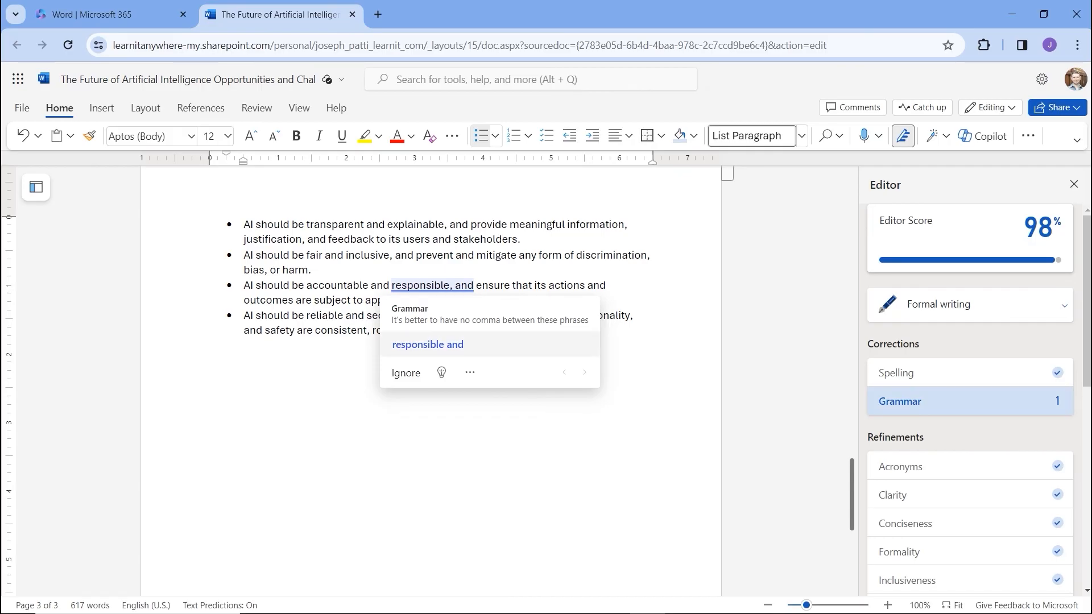
{"action": "left_click", "coordinate": [428, 345]}
{"action": "scroll", "coordinate": [970, 398], "scroll_direction": "down", "scroll_amount": 6}
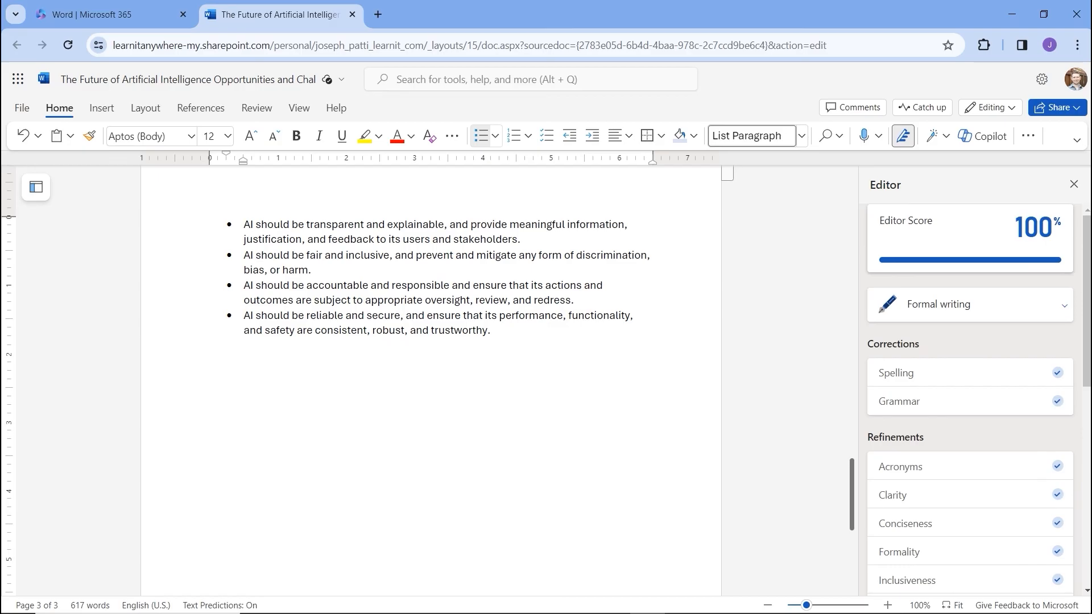
{"action": "scroll", "coordinate": [970, 399], "scroll_direction": "down", "scroll_amount": 8}
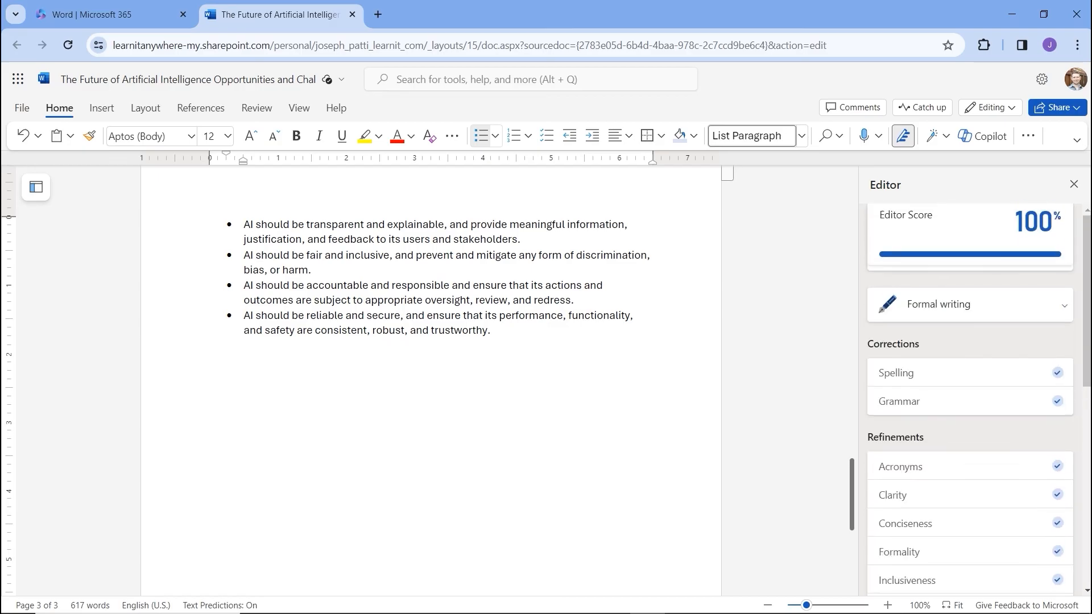
{"action": "scroll", "coordinate": [549, 381], "scroll_direction": "up", "scroll_amount": 10}
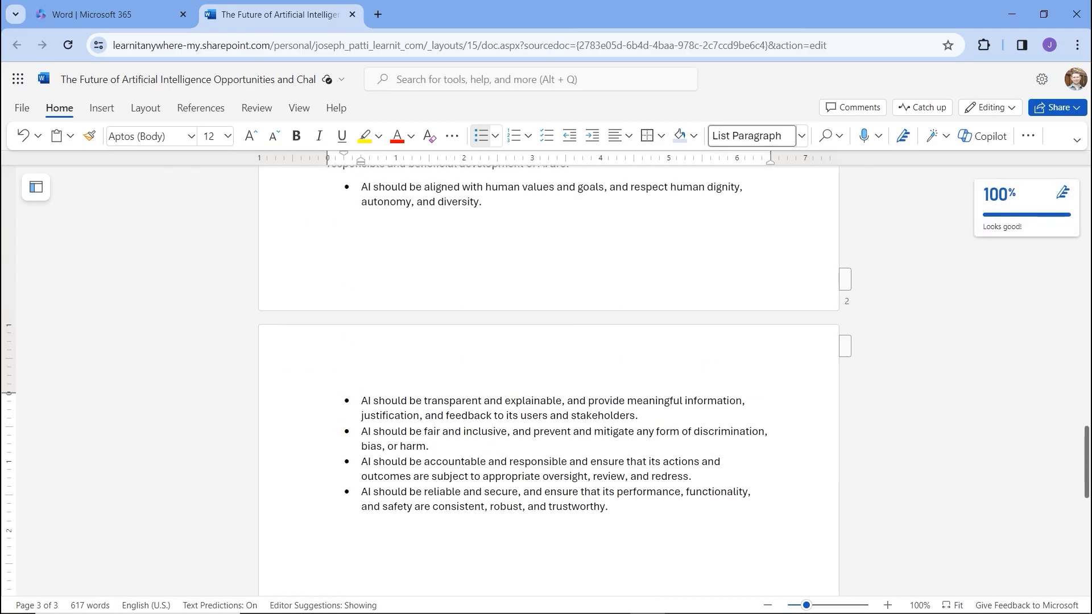
{"action": "scroll", "coordinate": [549, 381], "scroll_direction": "up", "scroll_amount": 15}
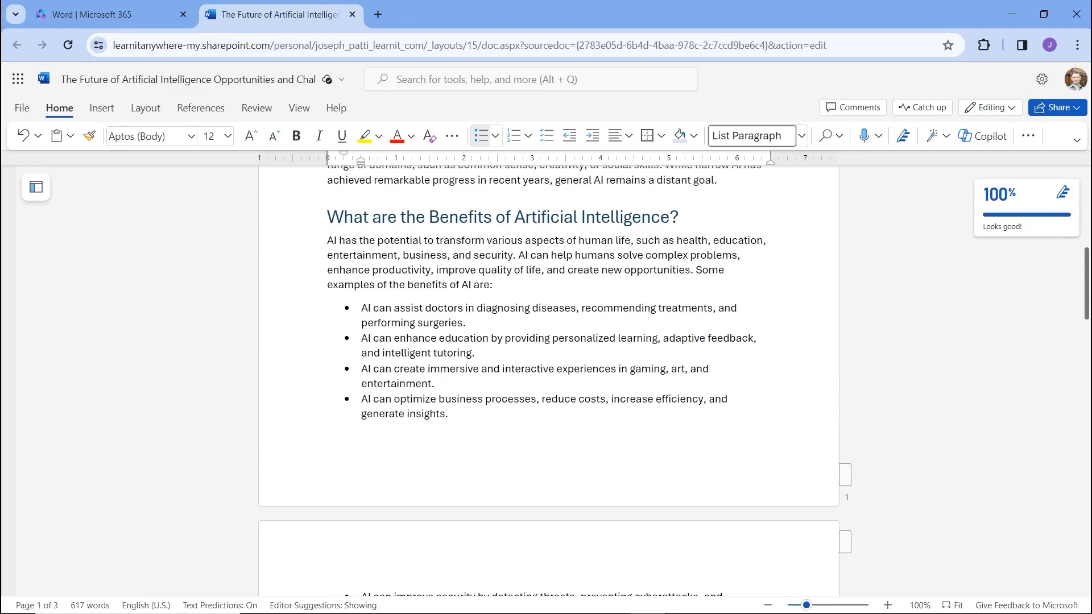
{"action": "scroll", "coordinate": [549, 381], "scroll_direction": "down", "scroll_amount": 4}
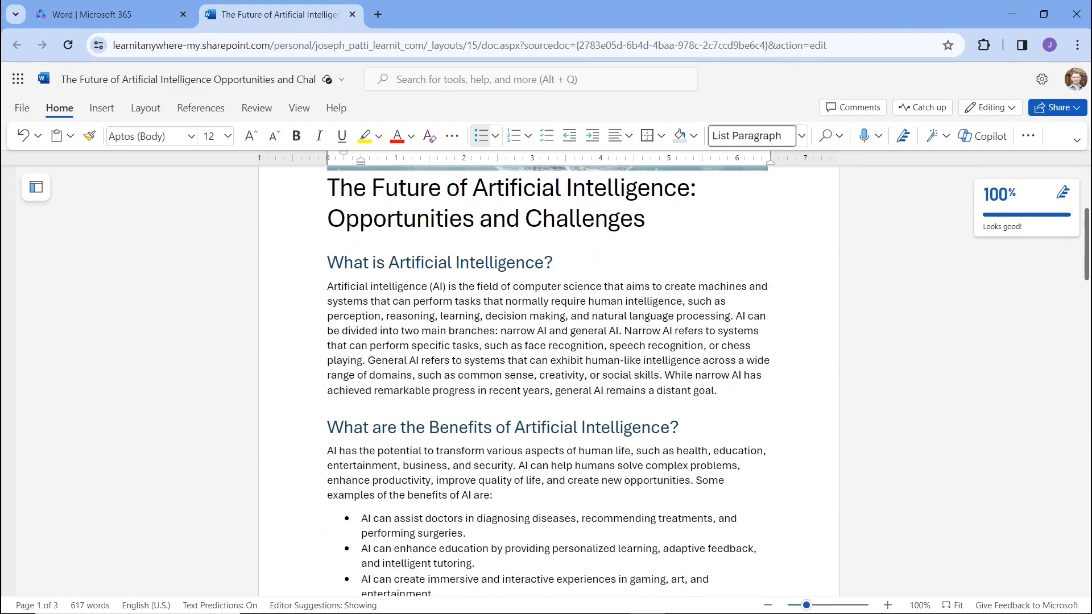
Rewrite the paragraph under "What is Artificial Intelligence?" with Copilot in a Casual tone and replace the original text with the regenerated version
{"action": "scroll", "coordinate": [549, 381], "scroll_direction": "down", "scroll_amount": 1}
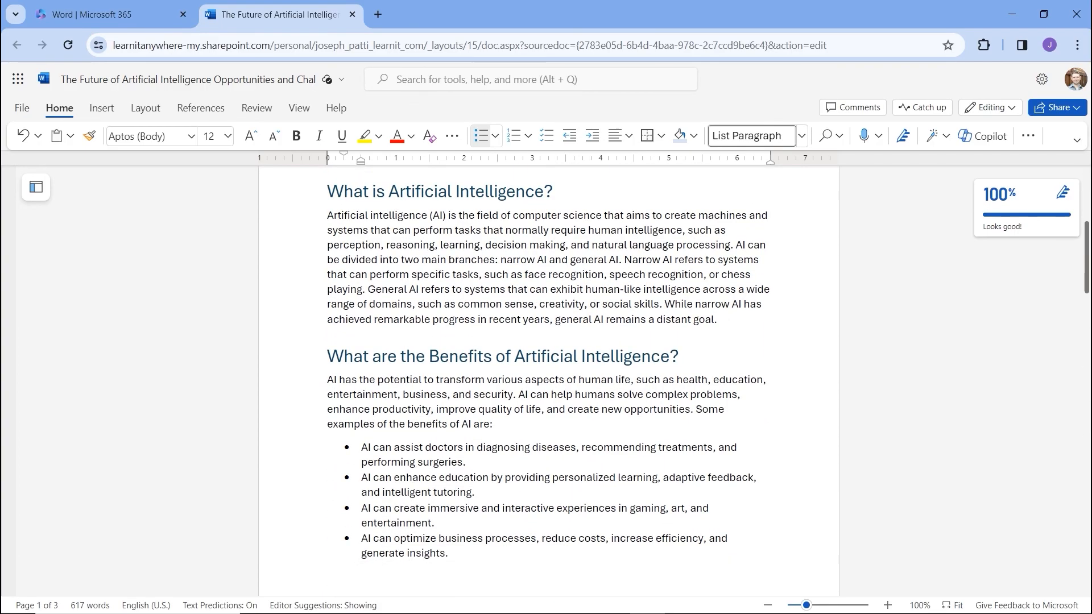
{"action": "left_click_drag", "start_coordinate": [718, 319], "coordinate": [327, 215]}
{"action": "left_click", "coordinate": [307, 215]}
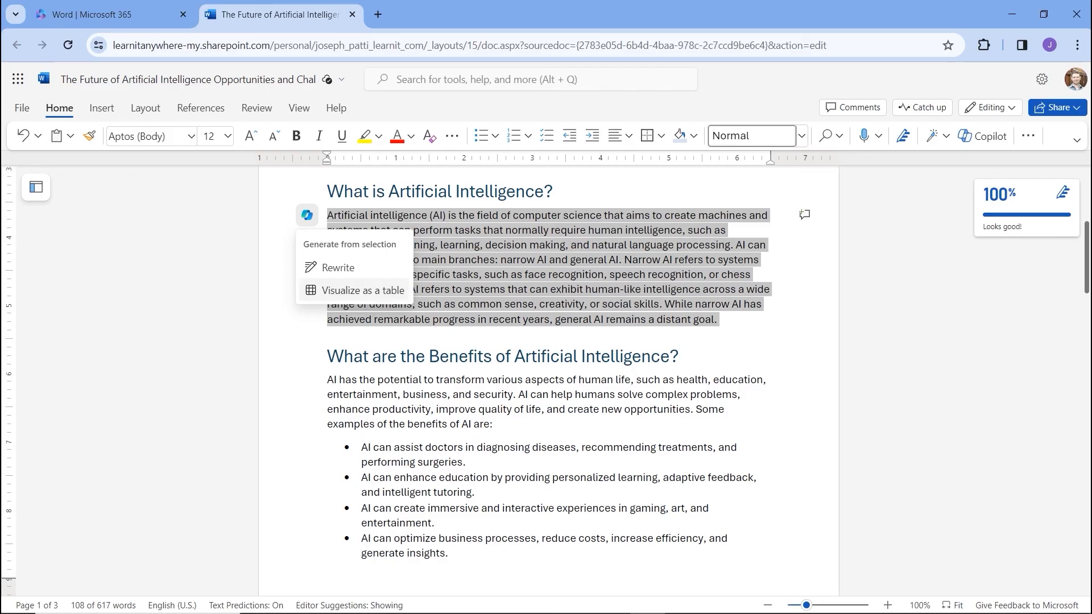
{"action": "left_click", "coordinate": [338, 268]}
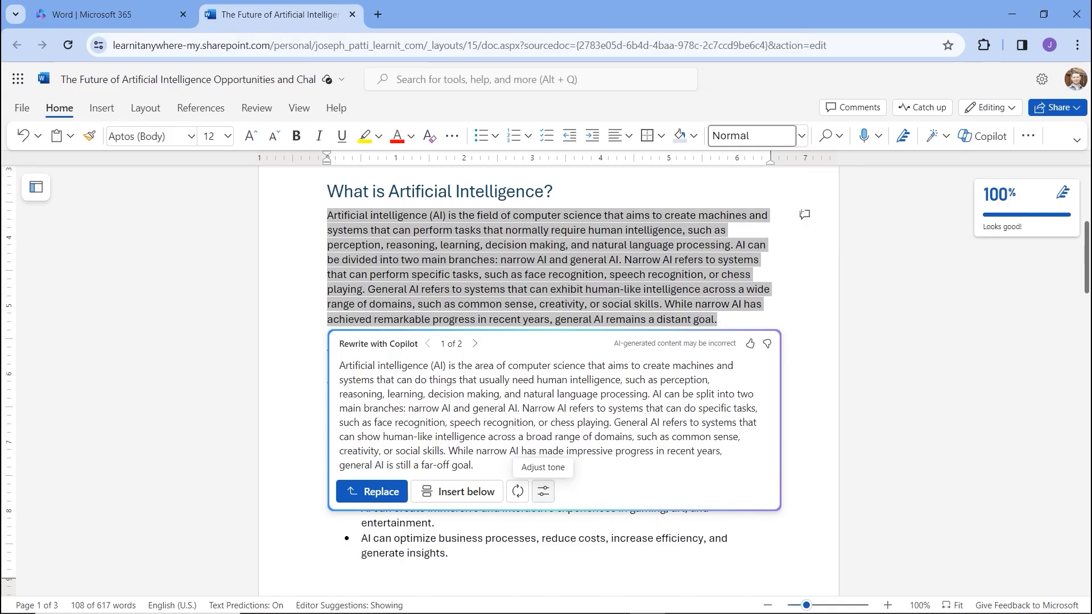
{"action": "left_click", "coordinate": [543, 491]}
{"action": "left_click", "coordinate": [569, 386]}
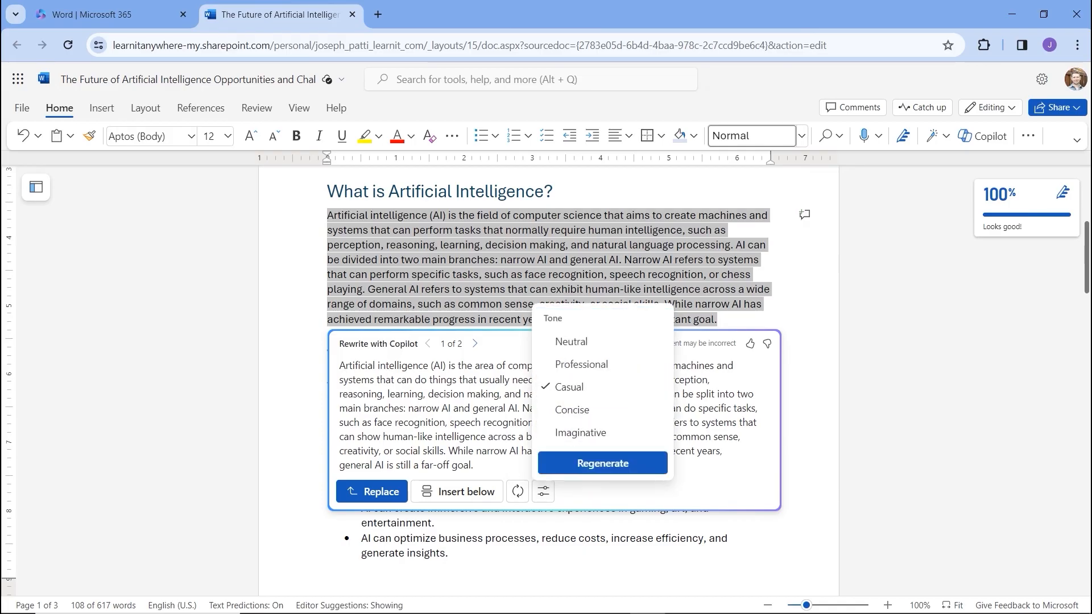
{"action": "left_click", "coordinate": [602, 463]}
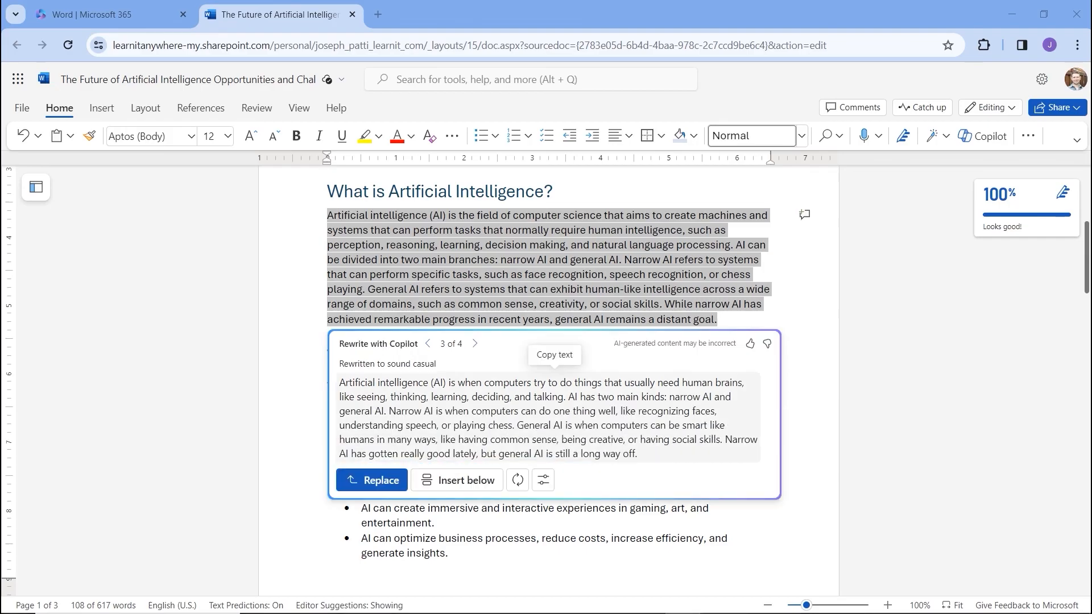
{"action": "left_click", "coordinate": [372, 480]}
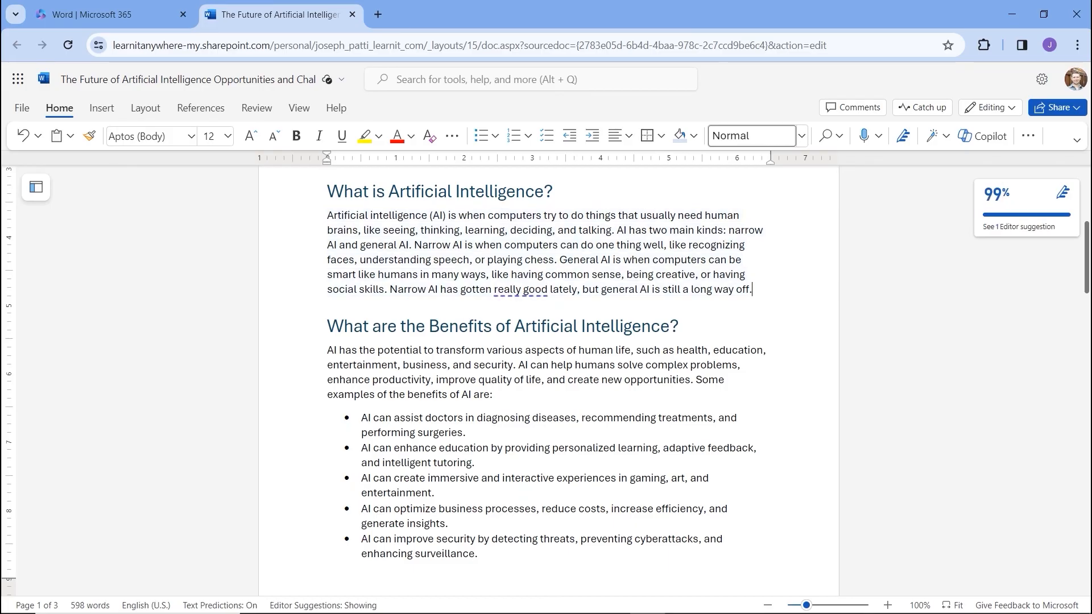
Accept Editor's Conciseness suggestion "good" for "really good" in the rewritten paragraph, and close Editor
{"action": "left_click", "coordinate": [1019, 226]}
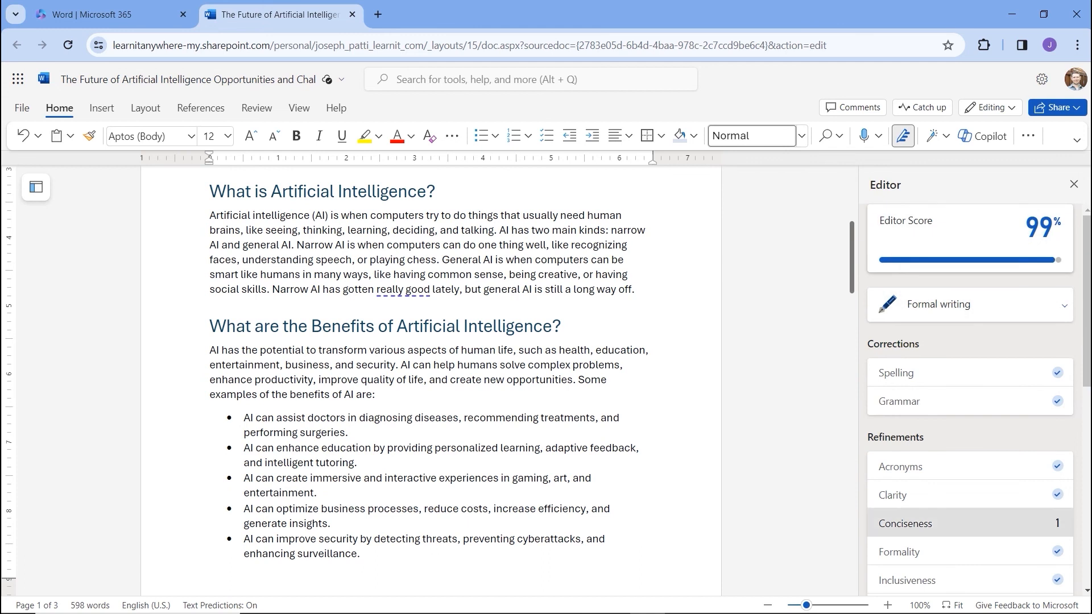
{"action": "left_click", "coordinate": [911, 524]}
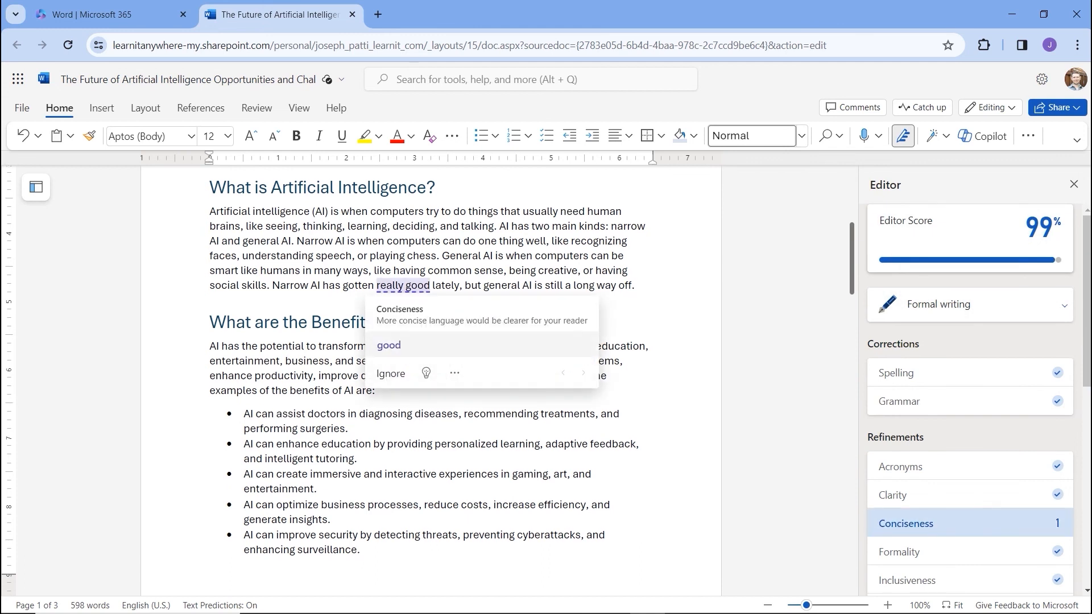
{"action": "left_click", "coordinate": [389, 345]}
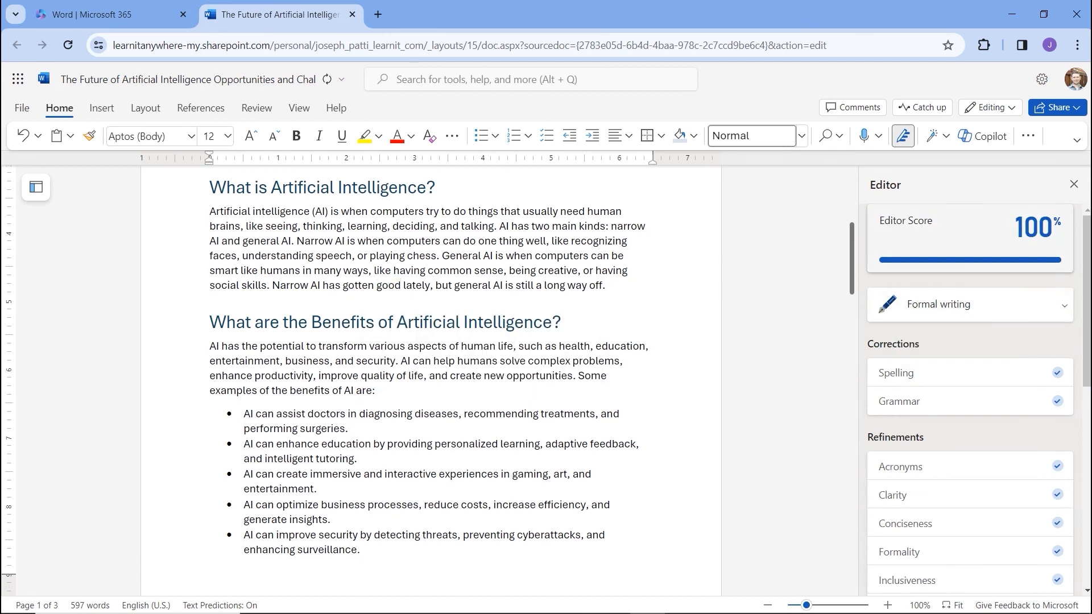
{"action": "left_click", "coordinate": [1074, 183]}
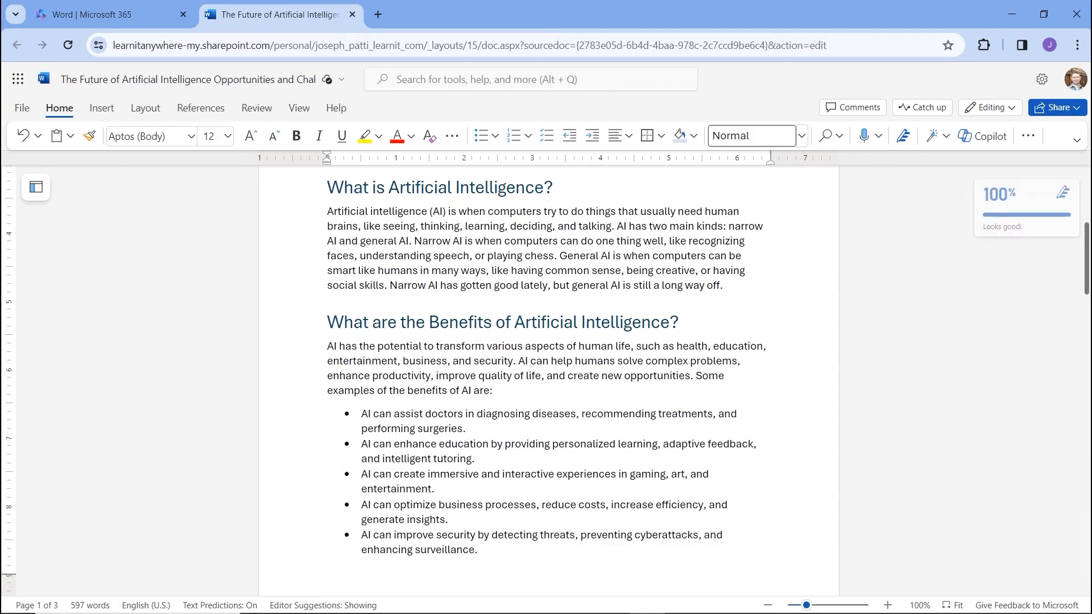